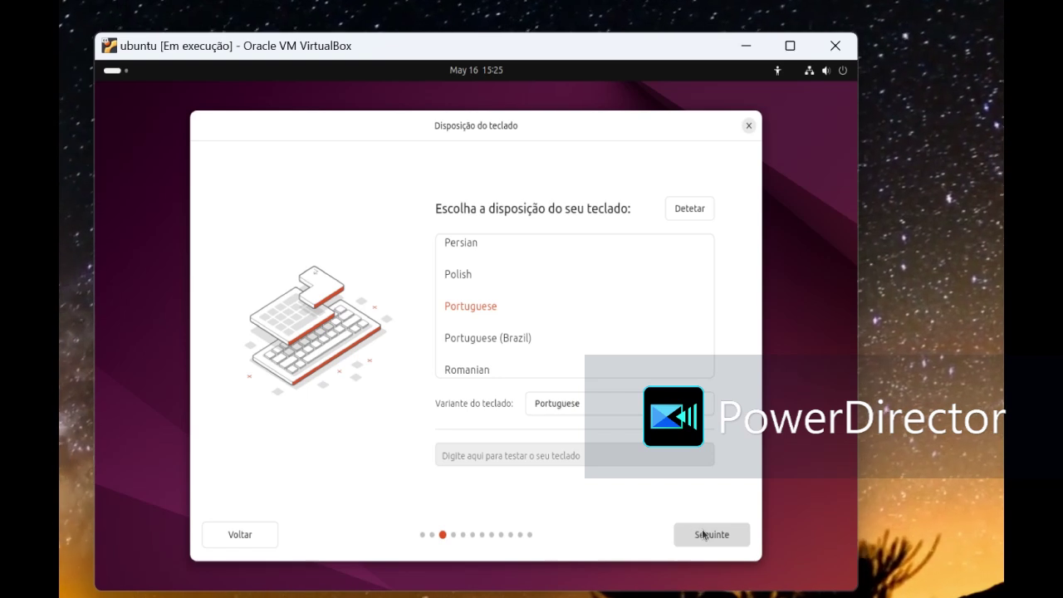
Step: Accept the default keyboard layout, network, Install Ubuntu, installation type and app selection pages
{"action": "left_click", "coordinate": [703, 534]}
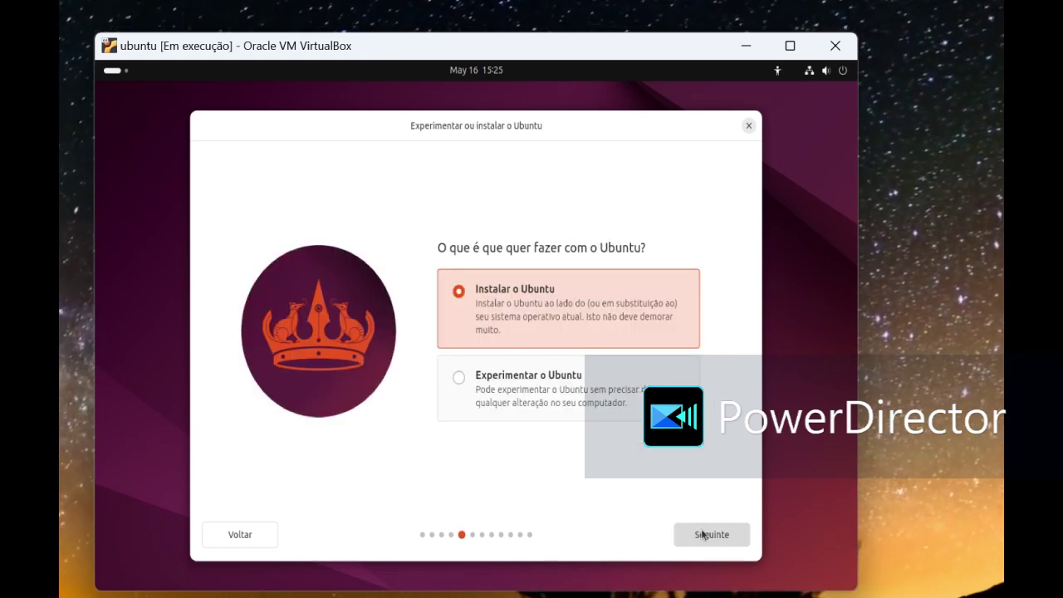
{"action": "left_click", "coordinate": [703, 535]}
{"action": "left_click", "coordinate": [703, 534]}
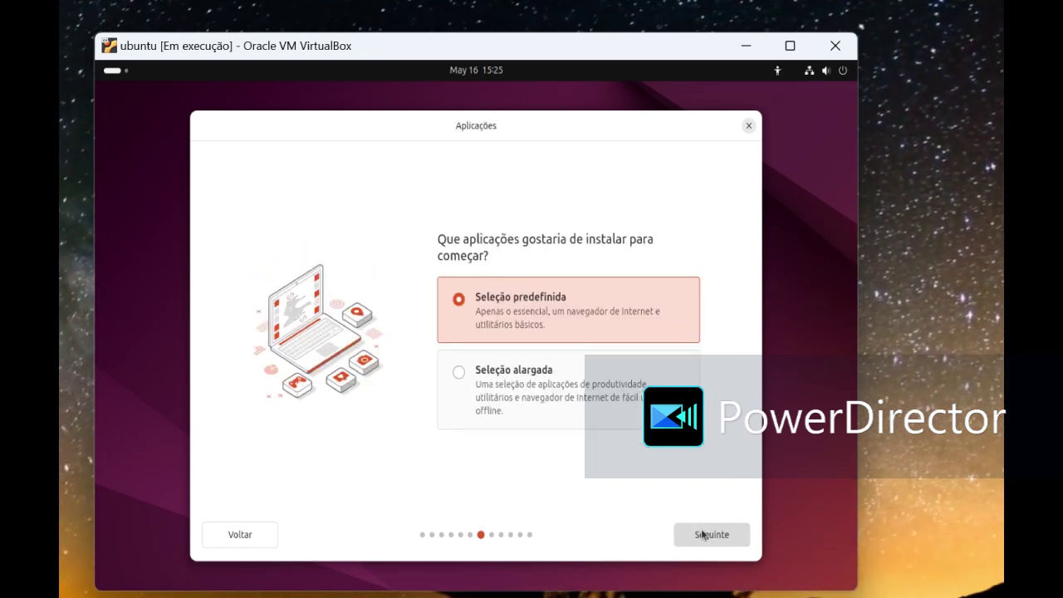
{"action": "left_click", "coordinate": [703, 534]}
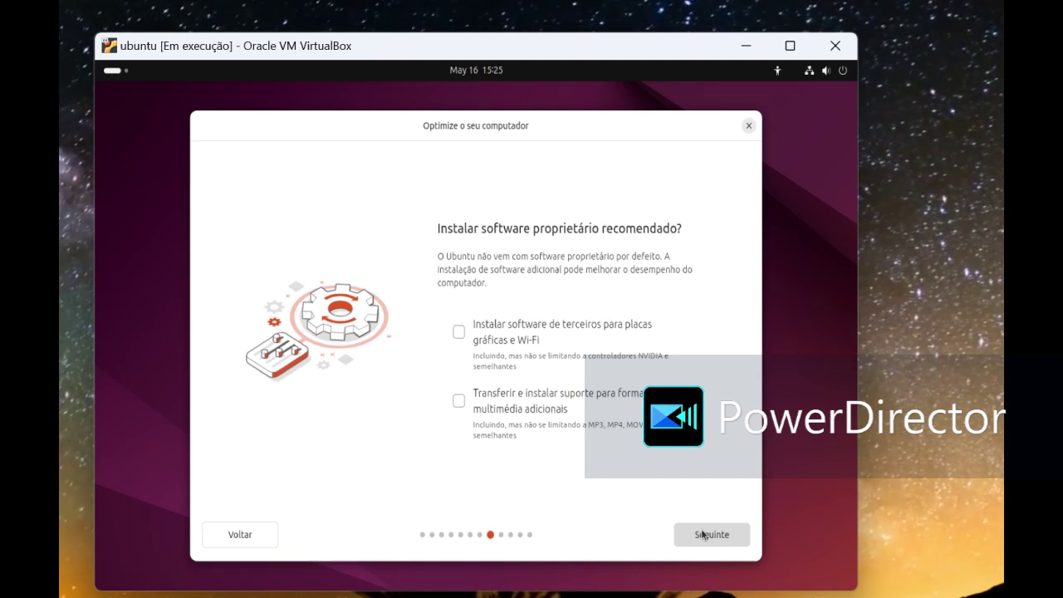
{"action": "left_click", "coordinate": [703, 534]}
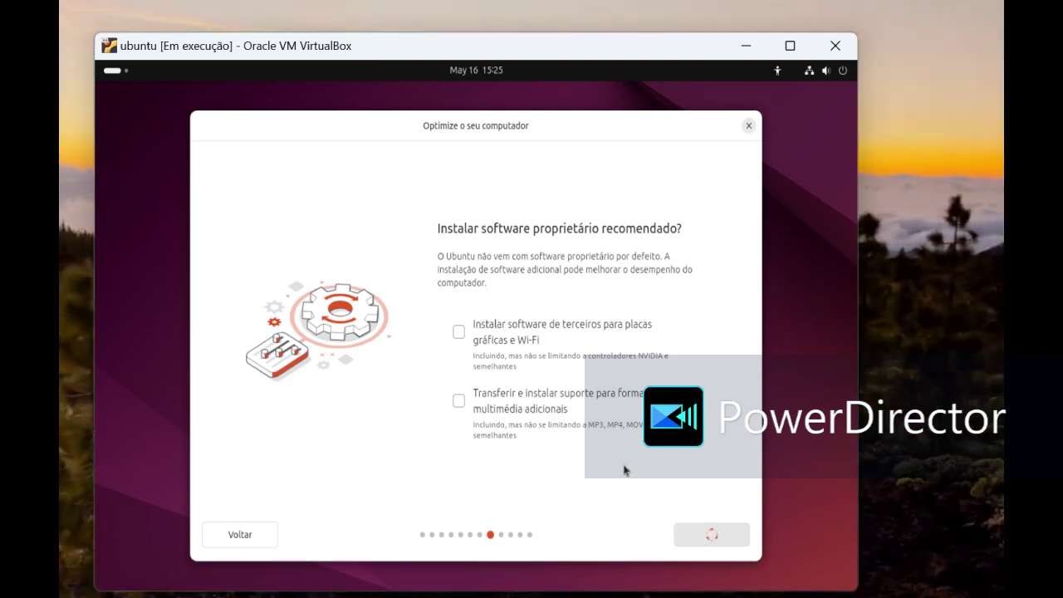
Step: Skip extra proprietary software and enter the user's name and account password, confirming it
{"action": "left_click", "coordinate": [713, 536]}
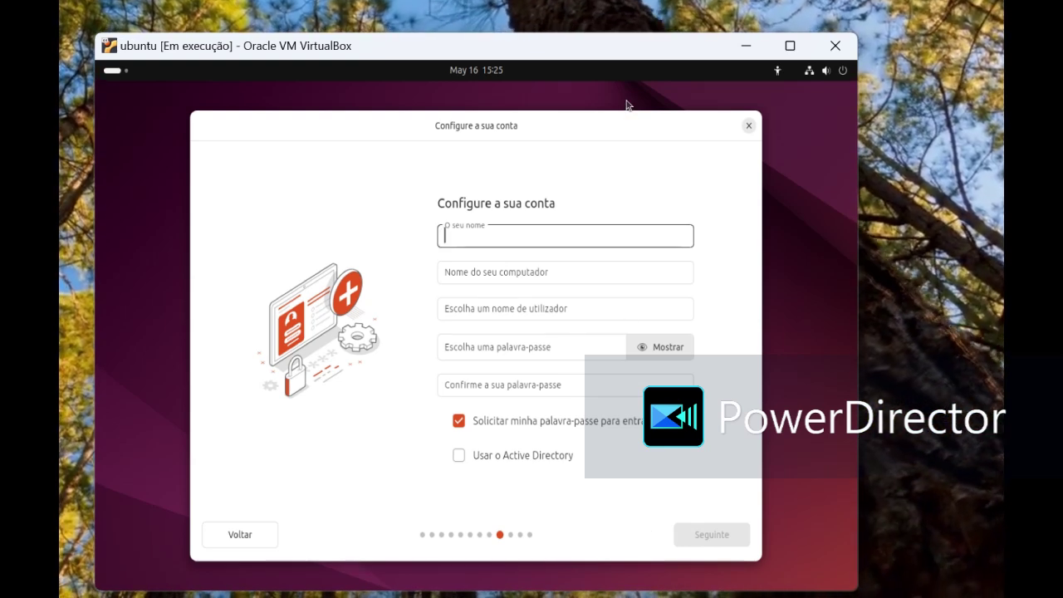
{"action": "type", "text": "jose"}
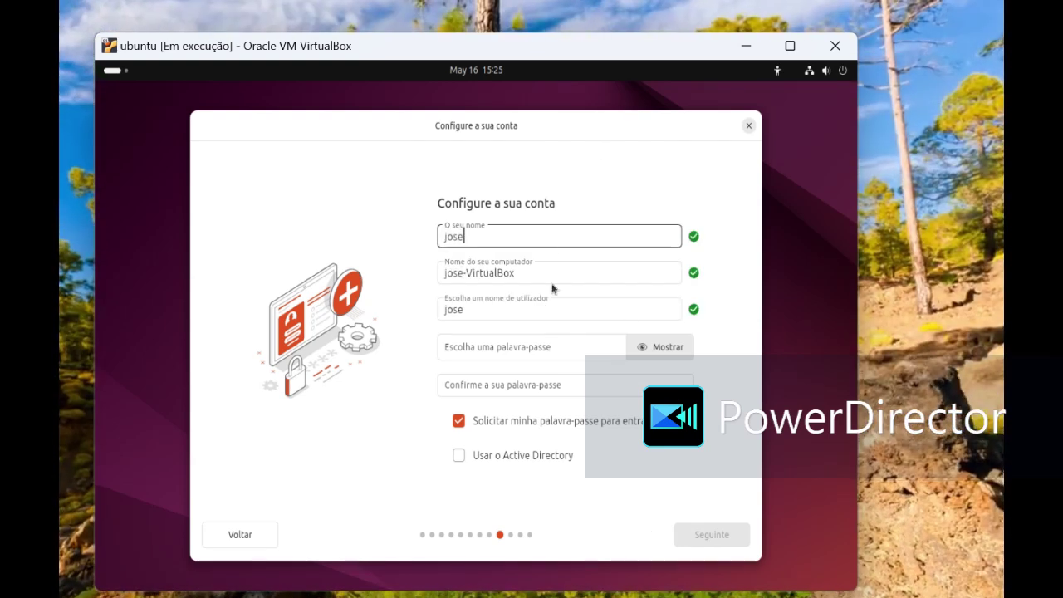
{"action": "left_click", "coordinate": [527, 344]}
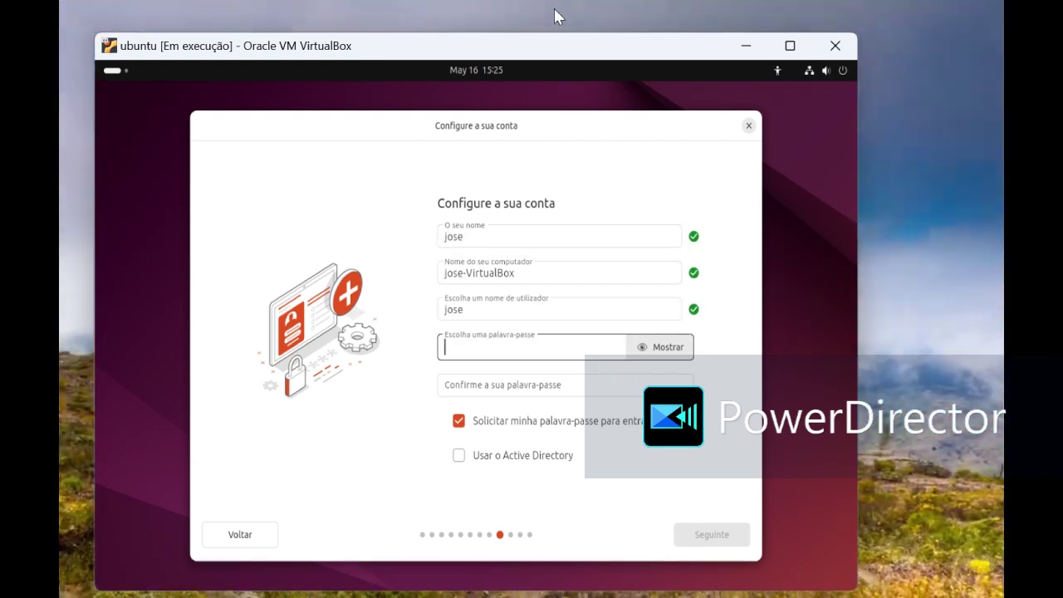
{"action": "type", "text": "123"}
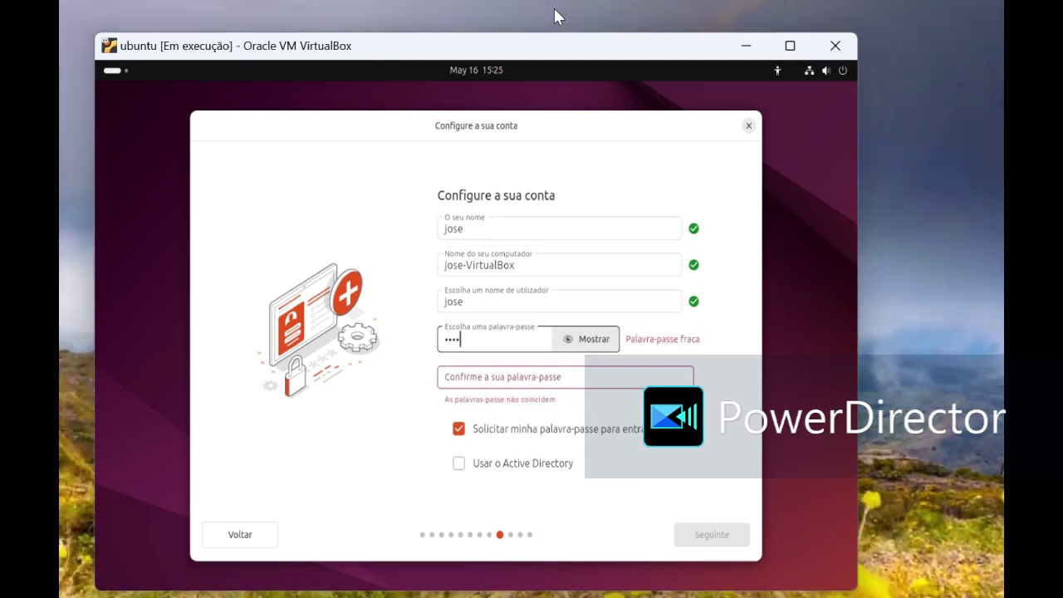
{"action": "type", "text": "4"}
{"action": "left_click", "coordinate": [508, 376]}
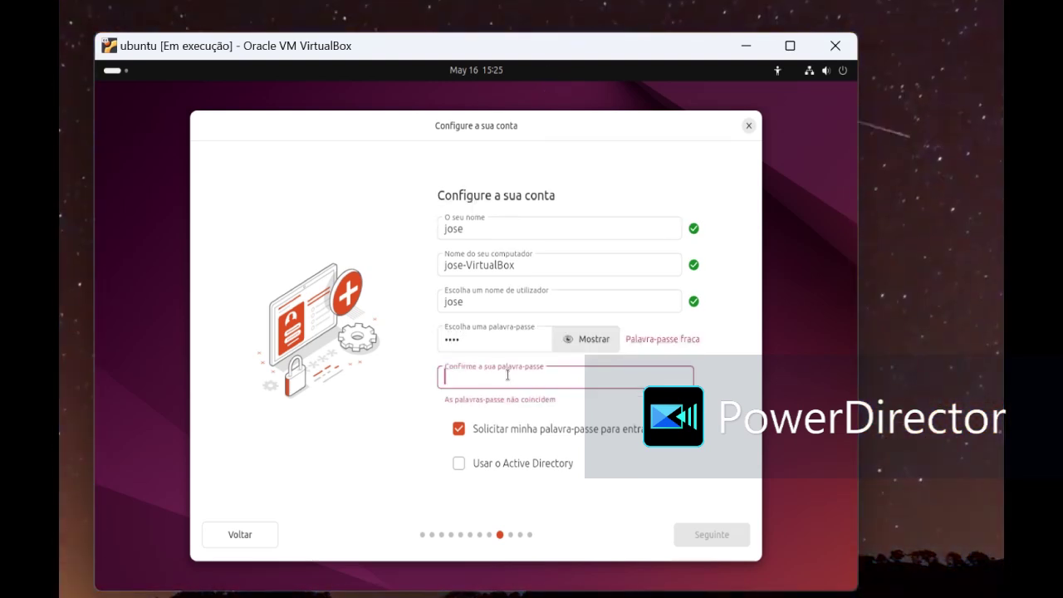
{"action": "type", "text": "1234"}
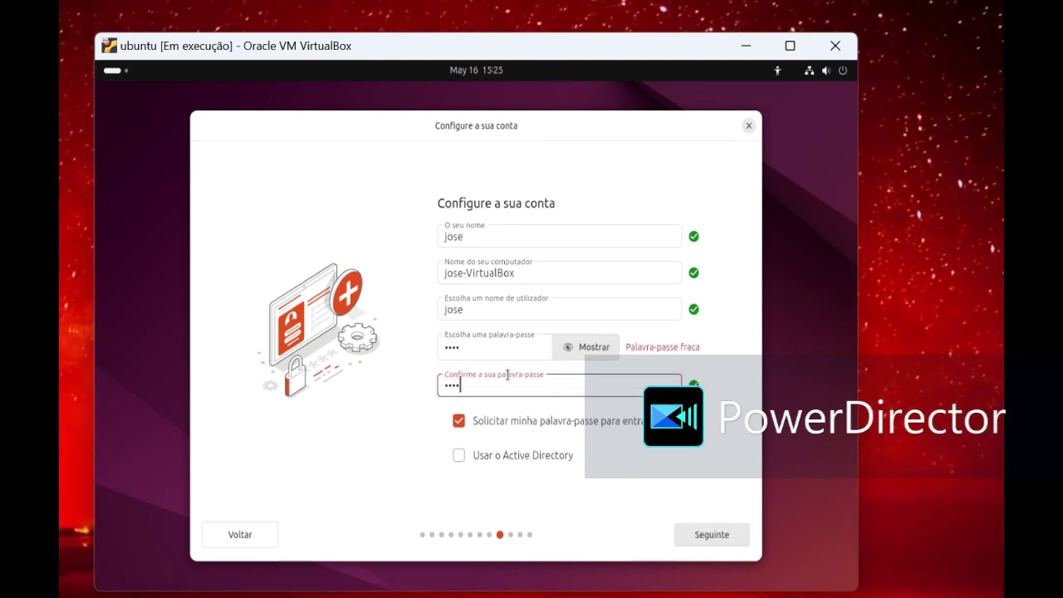
Step: Submit the account details, accept the timezone and start installing with the reviewed choices
{"action": "left_click", "coordinate": [696, 534]}
{"action": "left_click", "coordinate": [696, 534]}
{"action": "left_click", "coordinate": [696, 534]}
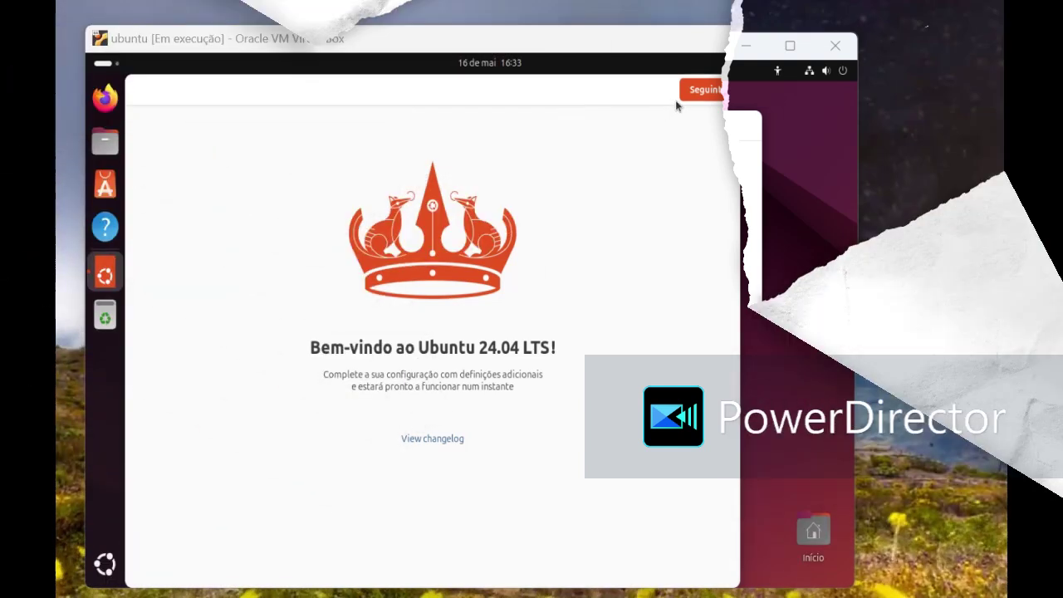
Step: Run the welcome setup, skipping Ubuntu Pro and keeping system data sharing, then finish it
{"action": "left_click", "coordinate": [712, 91]}
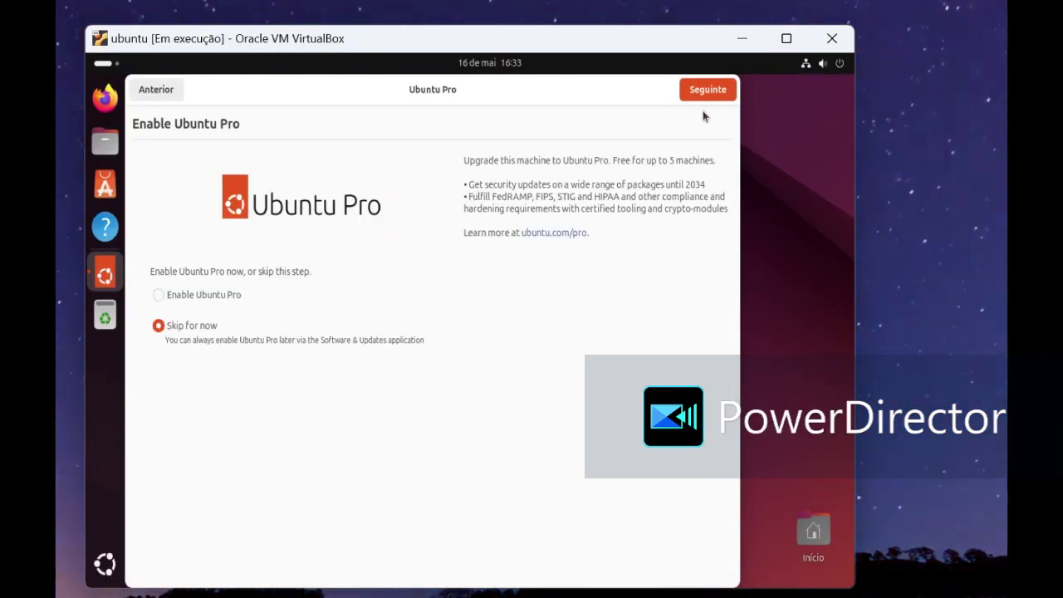
{"action": "left_click", "coordinate": [701, 97]}
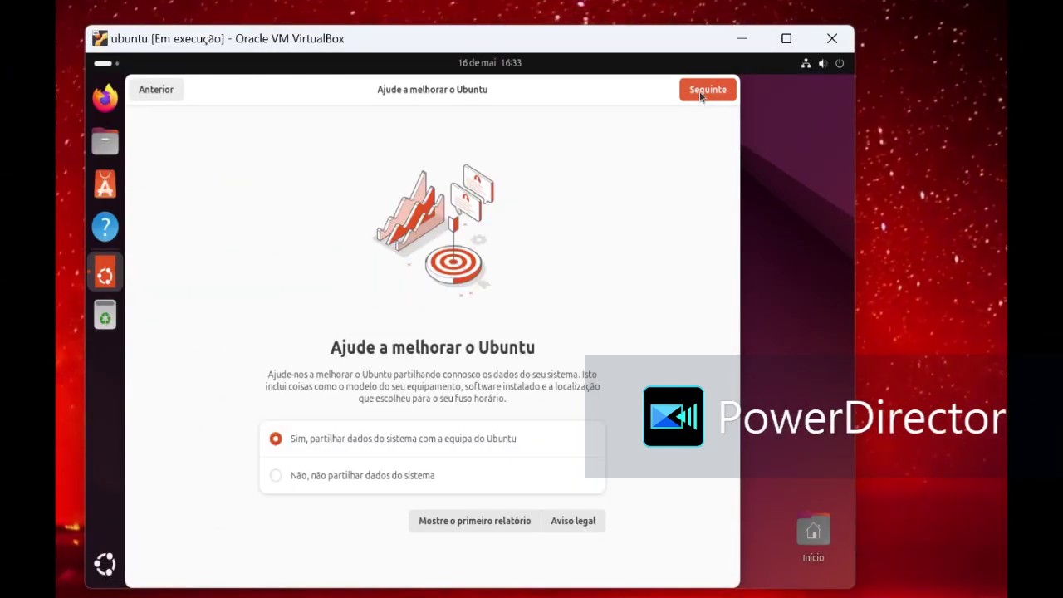
{"action": "left_click", "coordinate": [701, 94]}
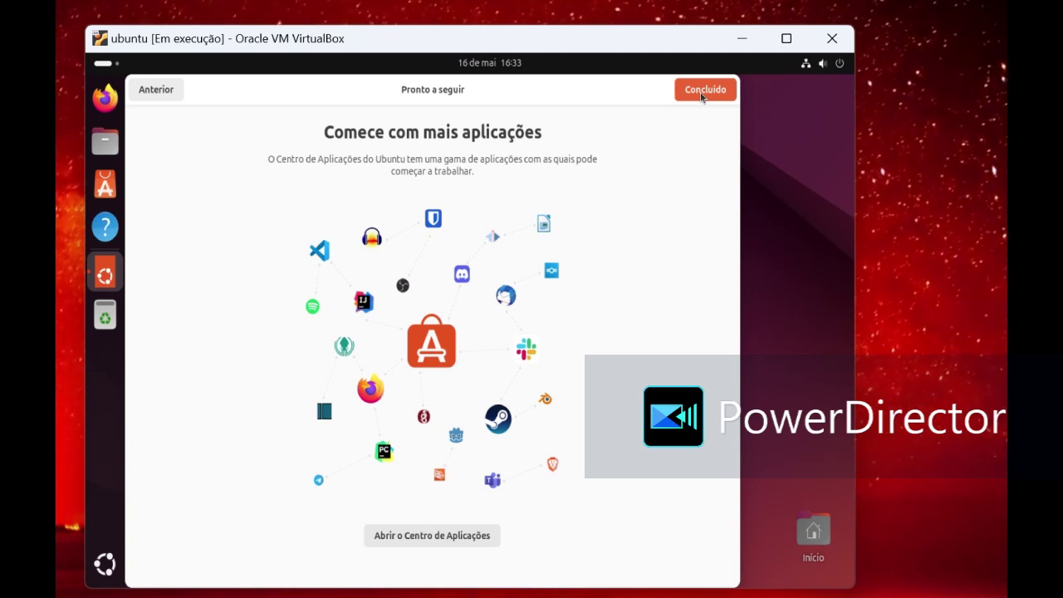
{"action": "left_click", "coordinate": [701, 95]}
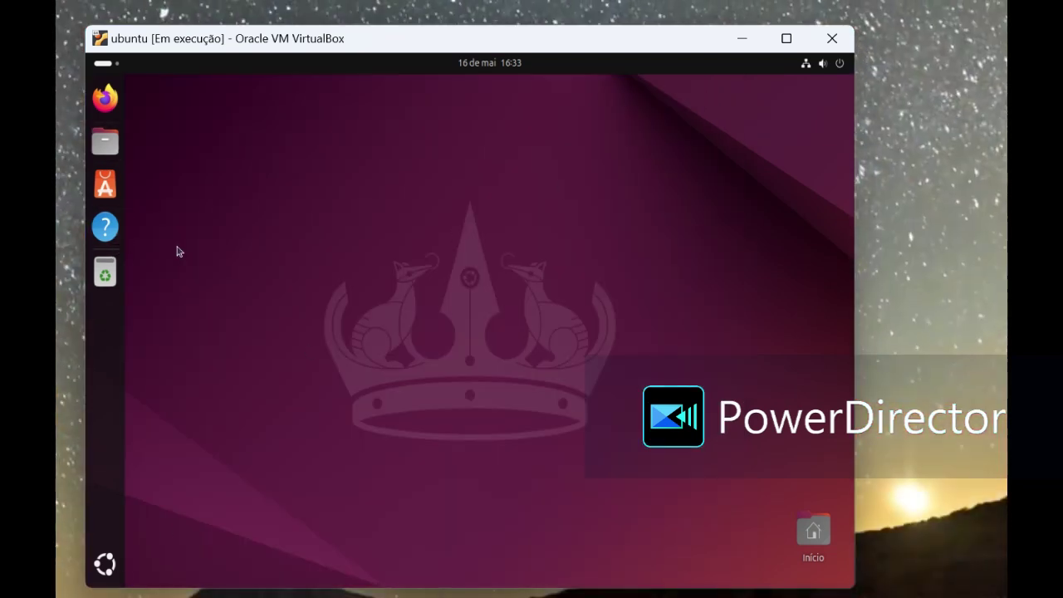
{"action": "scroll", "coordinate": [418, 302], "scroll_direction": "down", "scroll_amount": 5}
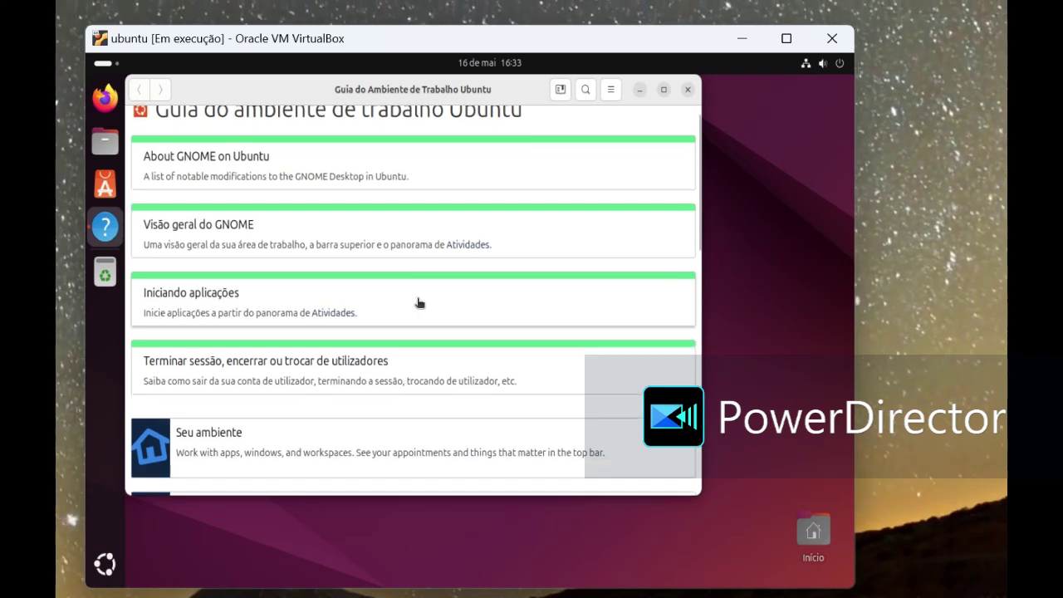
{"action": "scroll", "coordinate": [420, 311], "scroll_direction": "down", "scroll_amount": 5}
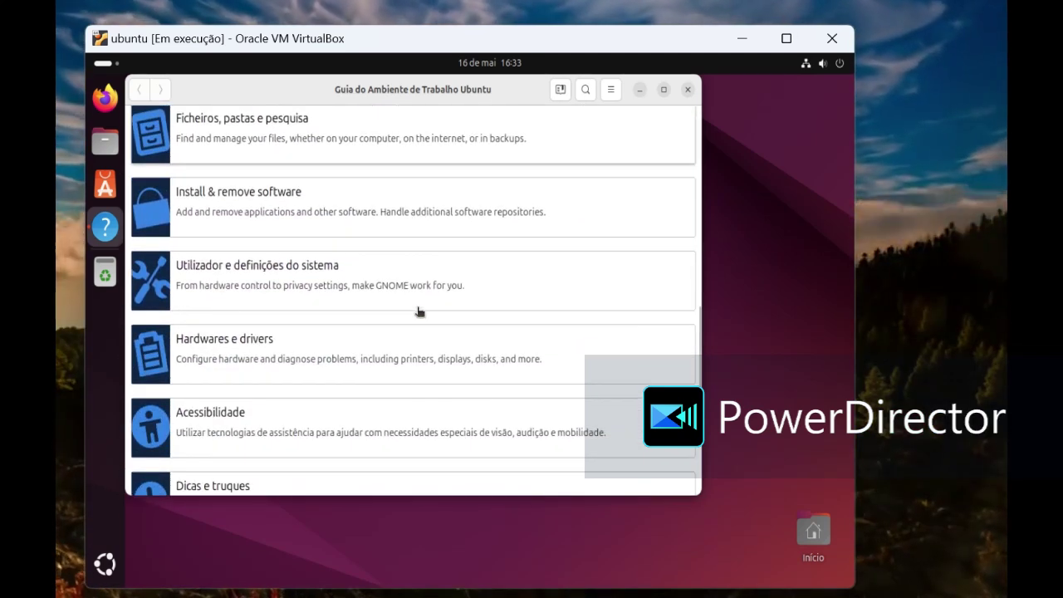
{"action": "scroll", "coordinate": [420, 313], "scroll_direction": "up", "scroll_amount": 10}
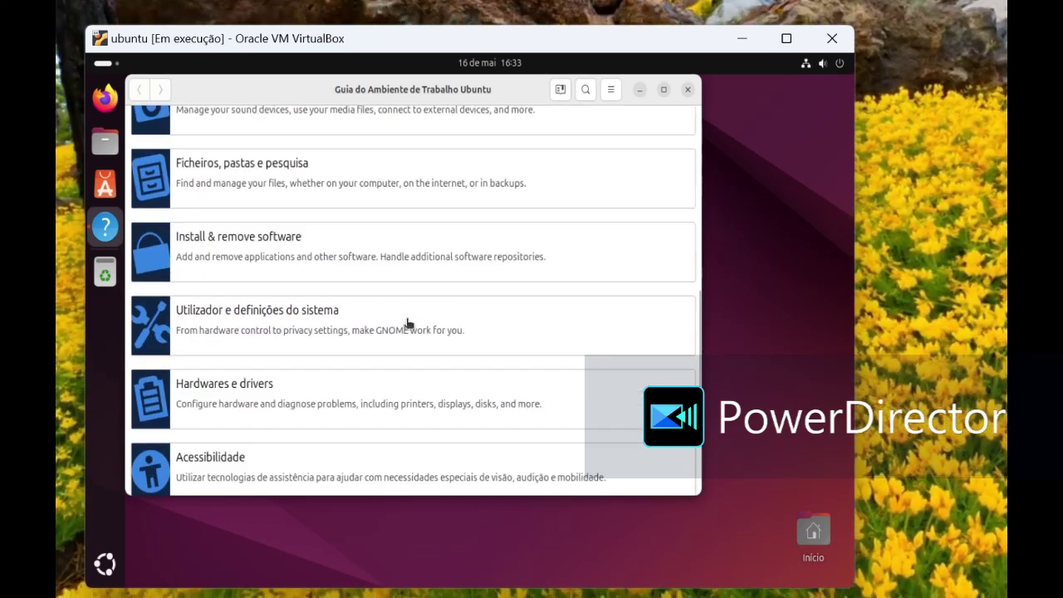
{"action": "left_click", "coordinate": [688, 89]}
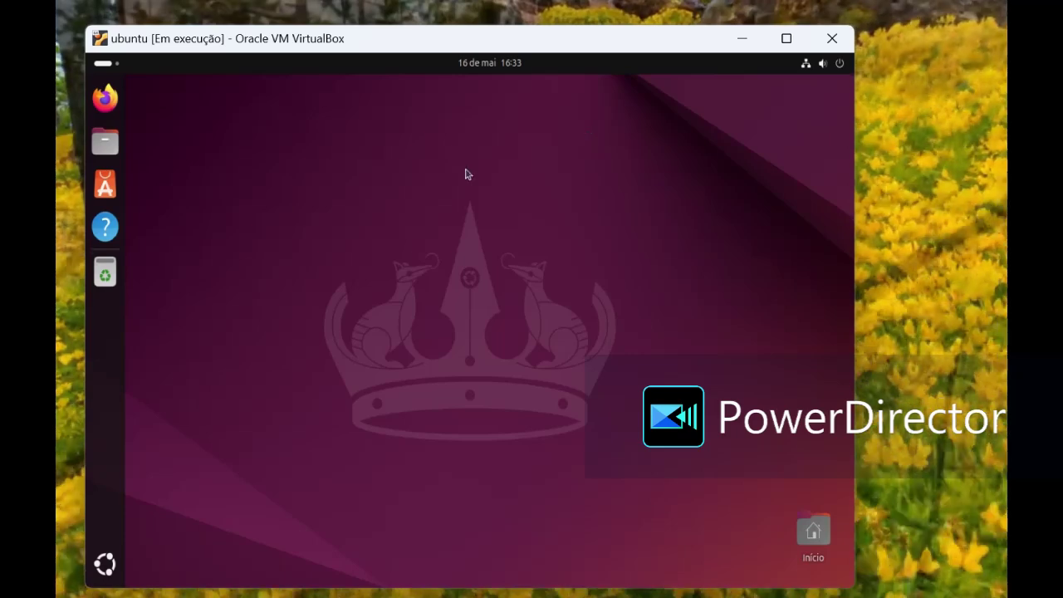
{"action": "left_click", "coordinate": [114, 153]}
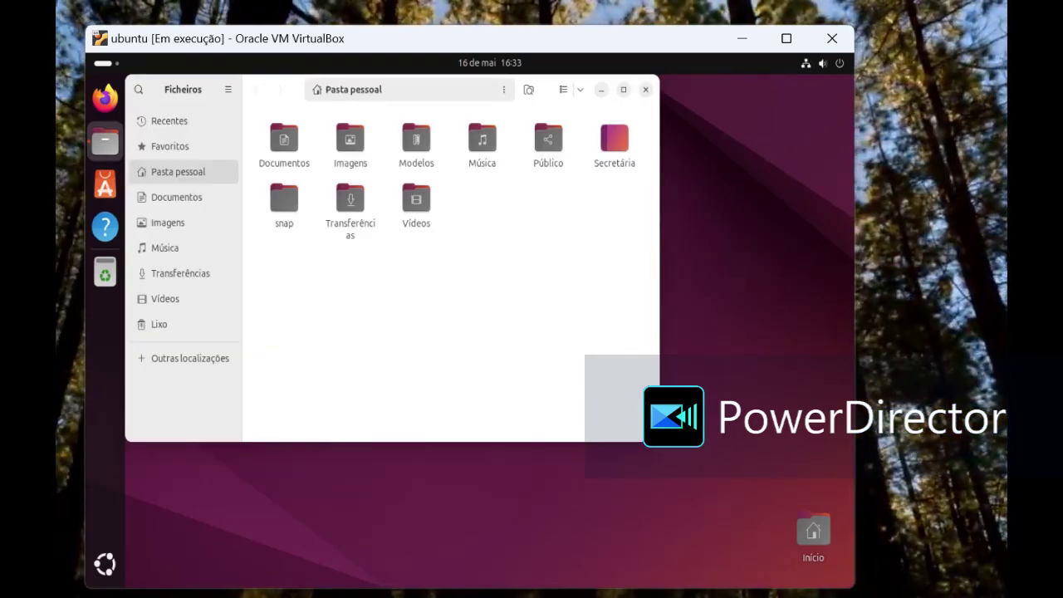
{"action": "left_click_drag", "start_coordinate": [658, 446], "coordinate": [733, 396]}
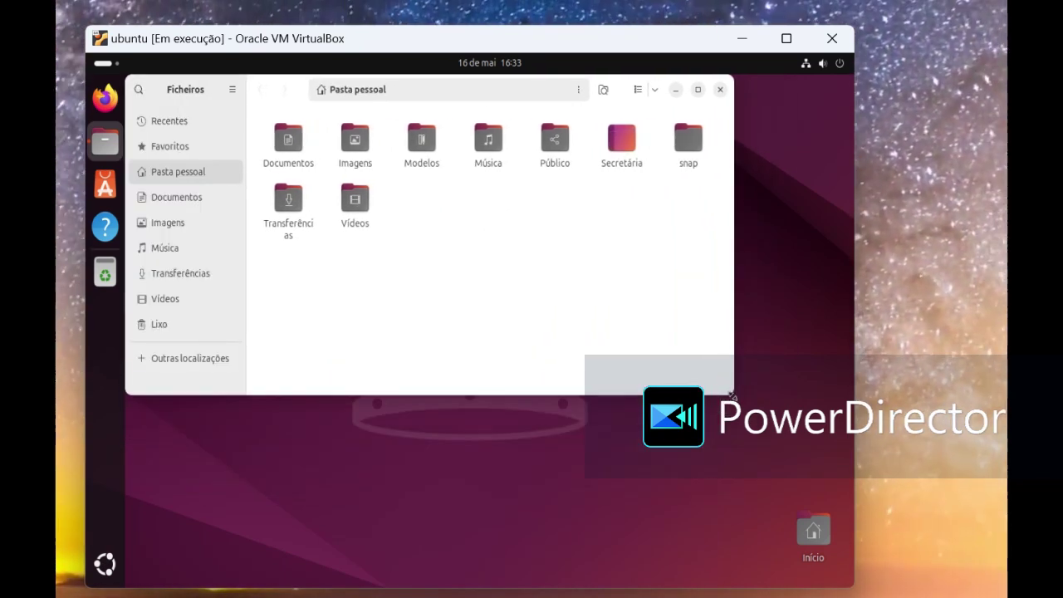
{"action": "left_click", "coordinate": [720, 91]}
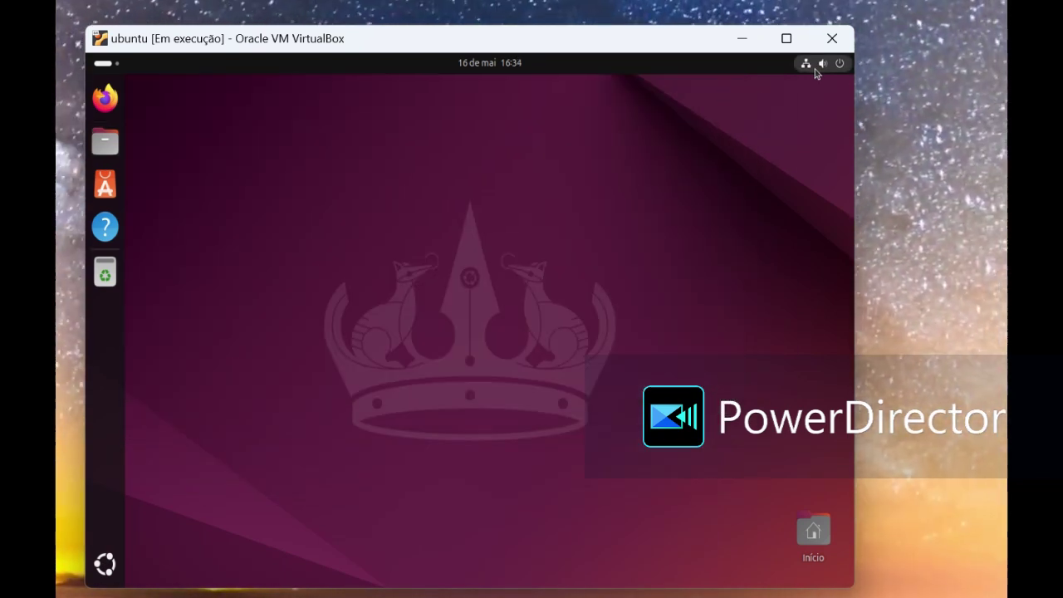
{"action": "left_click", "coordinate": [817, 64]}
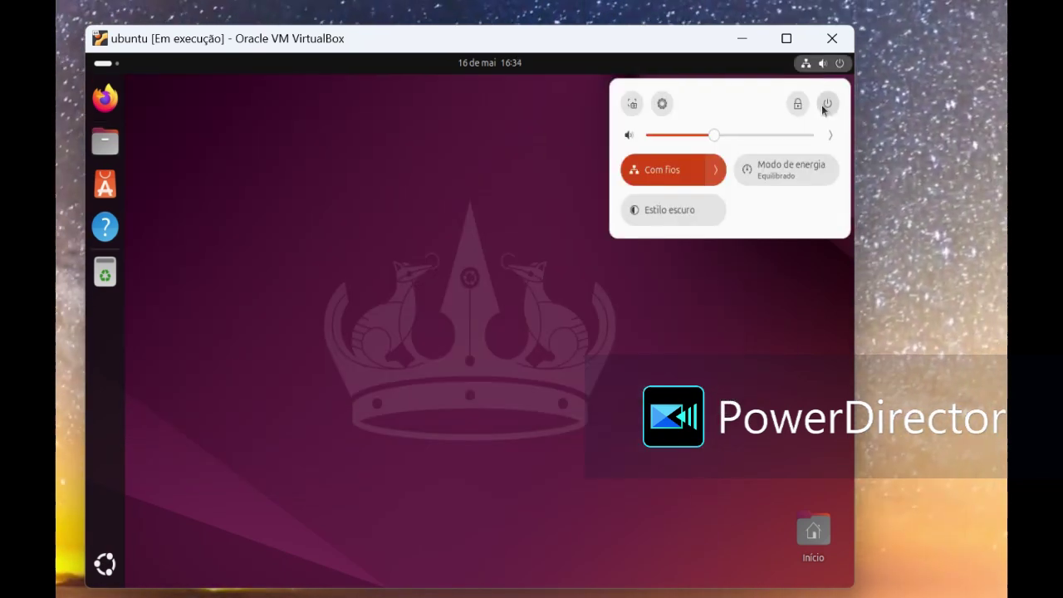
{"action": "left_click", "coordinate": [827, 104]}
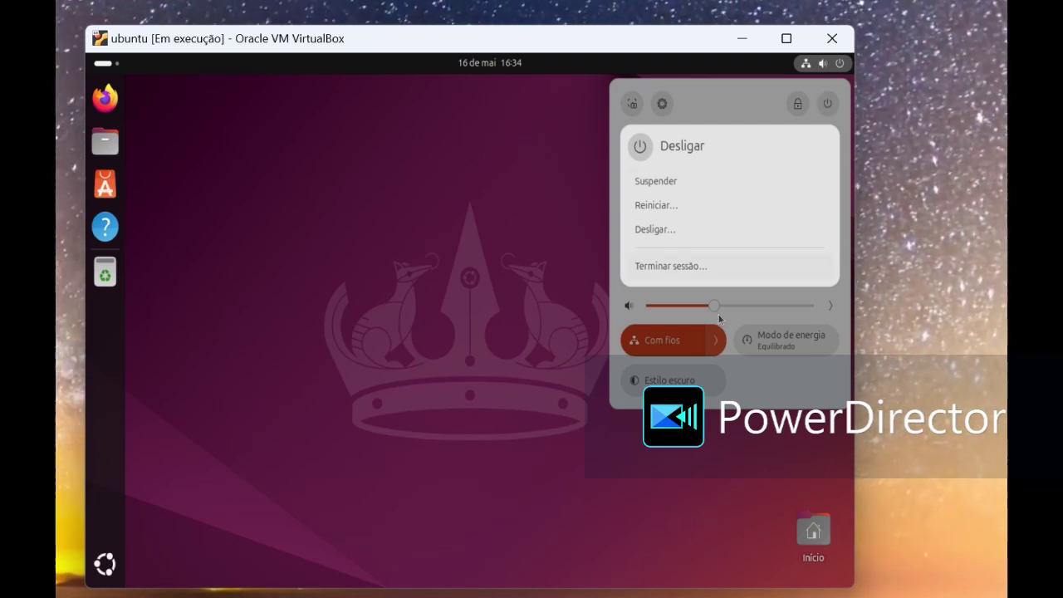
{"action": "key", "text": "Escape"}
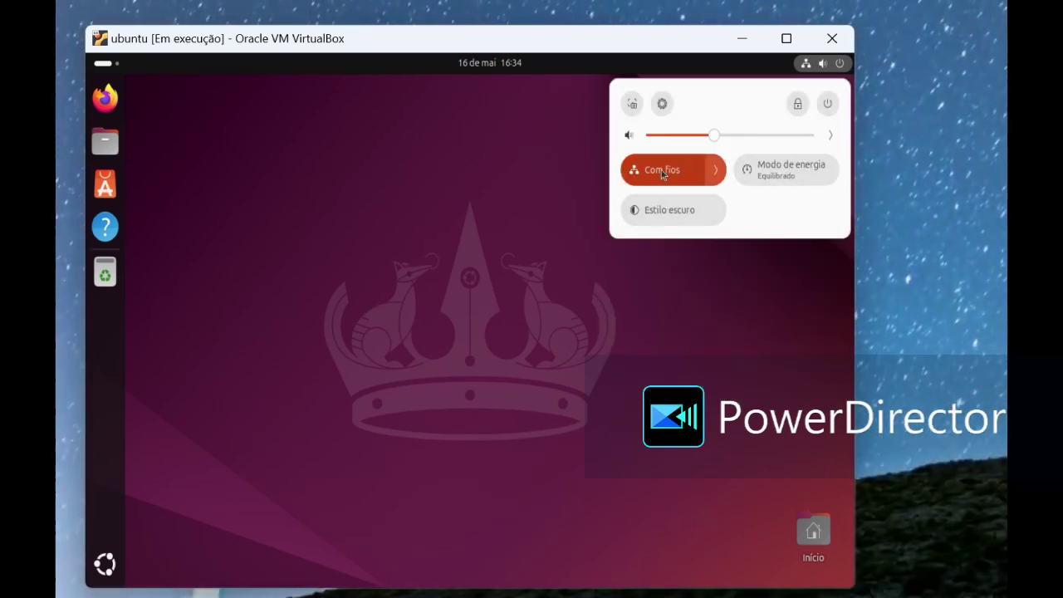
{"action": "left_click", "coordinate": [513, 188]}
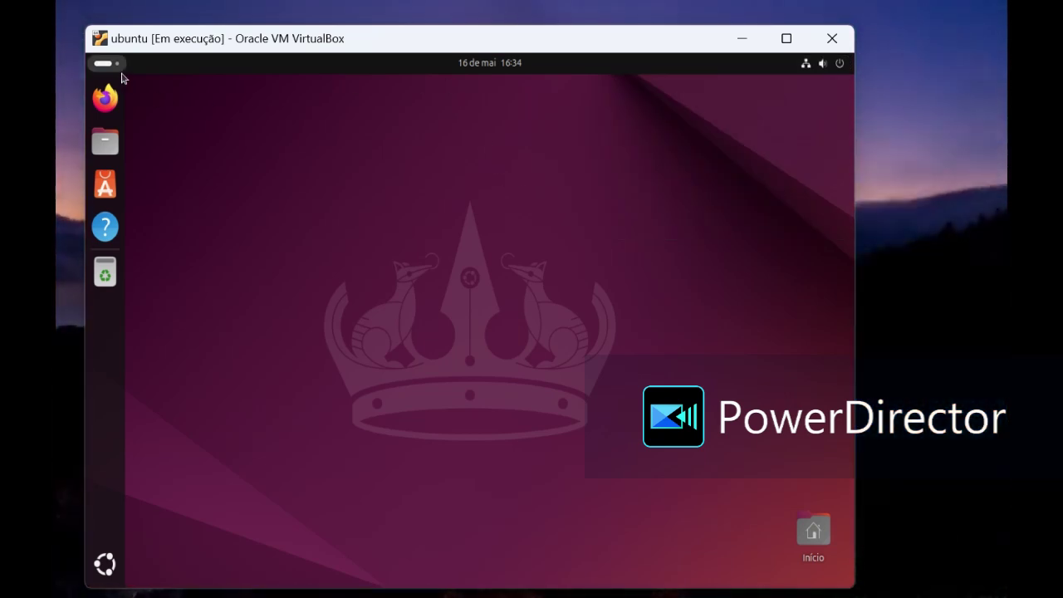
{"action": "left_click", "coordinate": [117, 67]}
{"action": "left_click", "coordinate": [115, 67]}
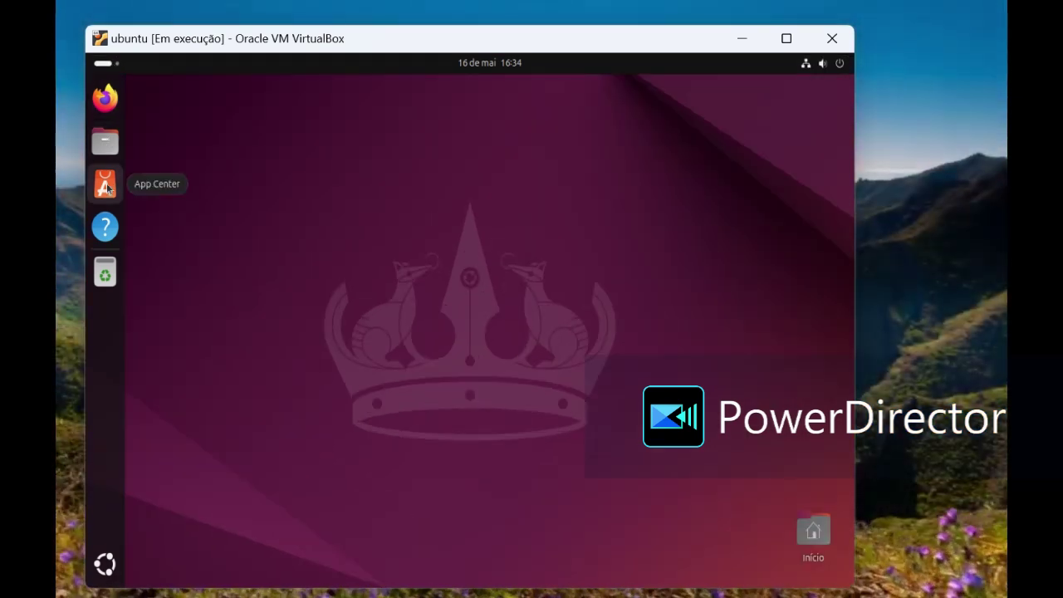
Step: Open Settings from the app grid and browse Bluetooth, Ecrãs, Som, Energia and Multitarefa before Aparência
{"action": "left_click", "coordinate": [105, 568]}
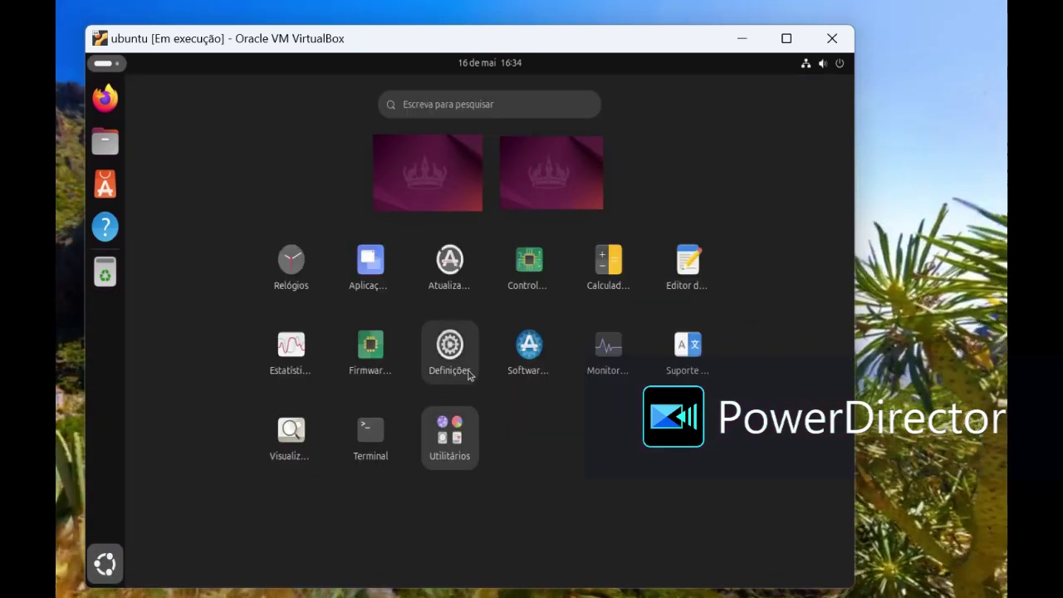
{"action": "left_click", "coordinate": [464, 356]}
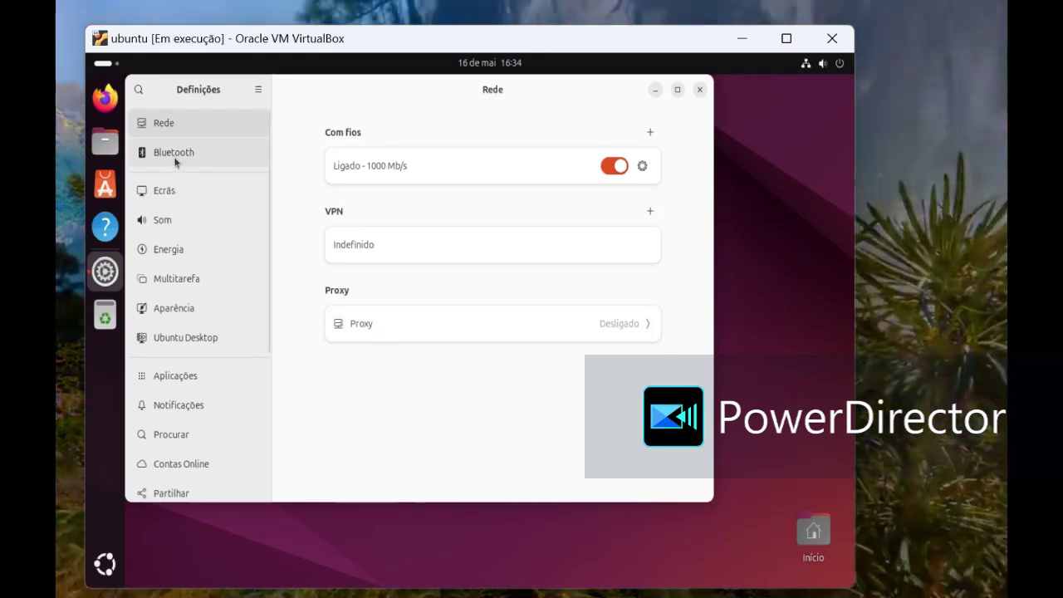
{"action": "left_click", "coordinate": [184, 152]}
{"action": "left_click", "coordinate": [171, 203]}
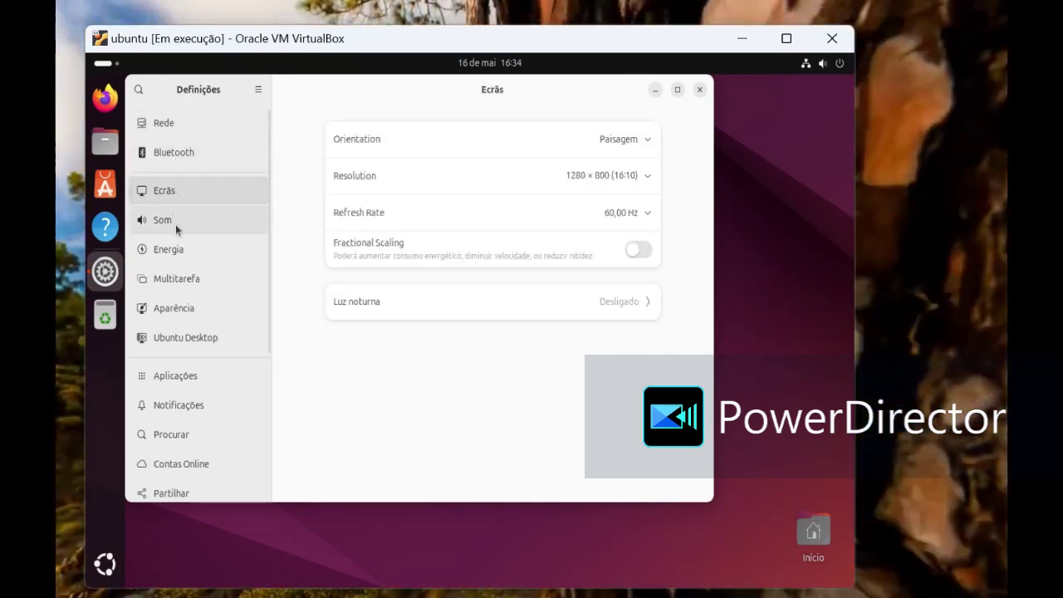
{"action": "left_click", "coordinate": [176, 226]}
{"action": "left_click", "coordinate": [185, 248]}
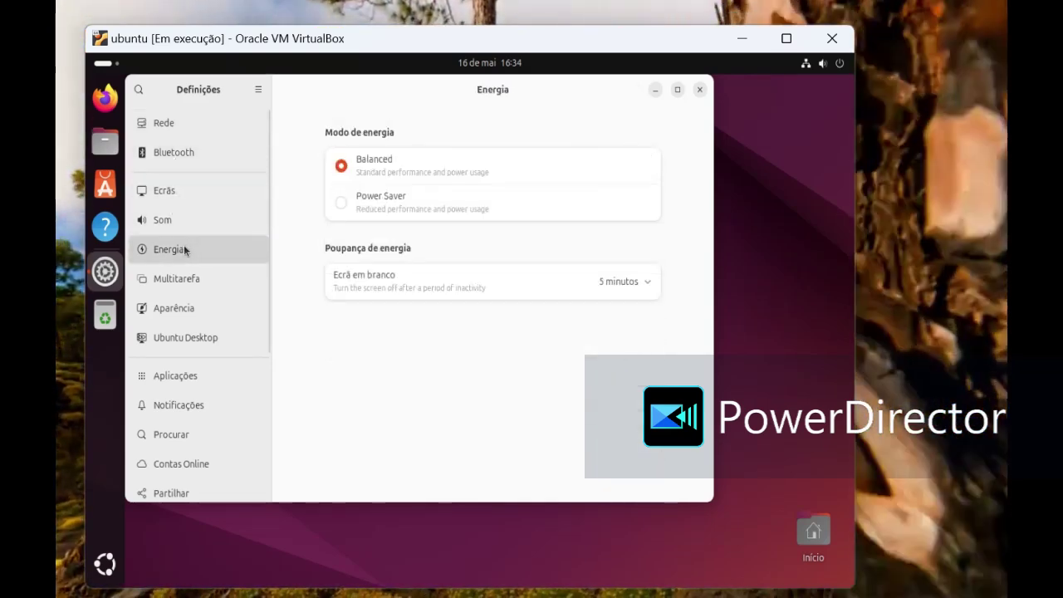
{"action": "left_click", "coordinate": [181, 281]}
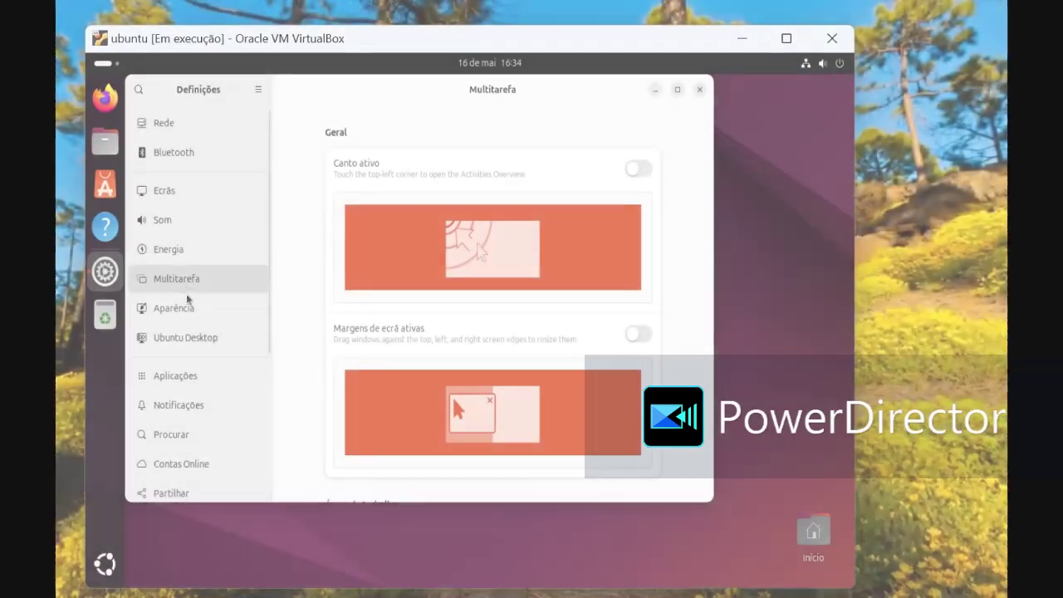
{"action": "left_click", "coordinate": [195, 320]}
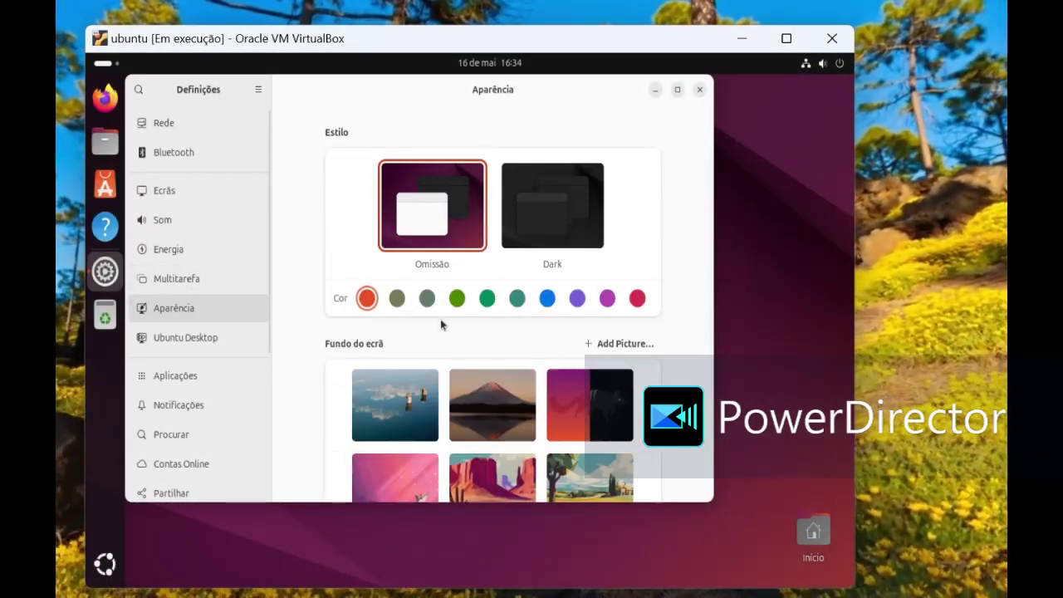
Step: Make the accent colour green and try the aurora, landscape and purple Ubuntu wallpapers
{"action": "left_click", "coordinate": [488, 298]}
{"action": "scroll", "coordinate": [413, 395], "scroll_direction": "down", "scroll_amount": 5}
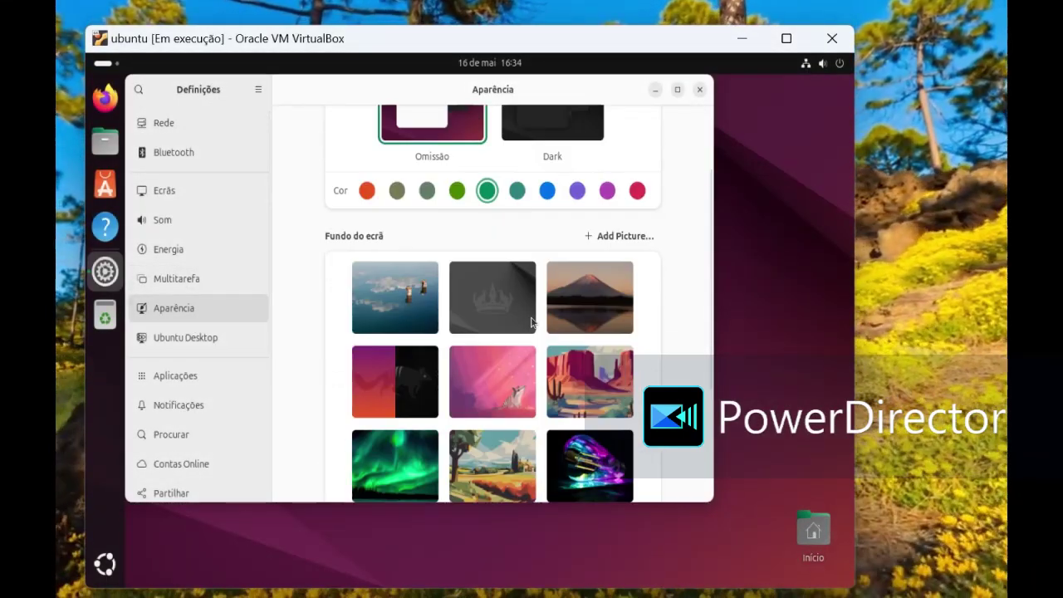
{"action": "left_click", "coordinate": [413, 396]}
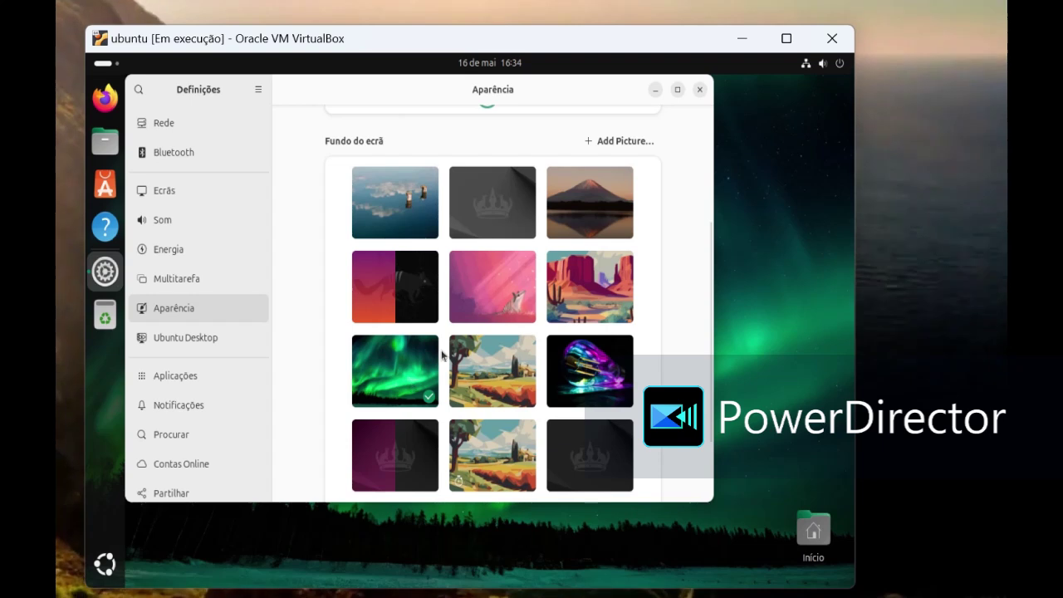
{"action": "scroll", "coordinate": [445, 355], "scroll_direction": "down", "scroll_amount": 2}
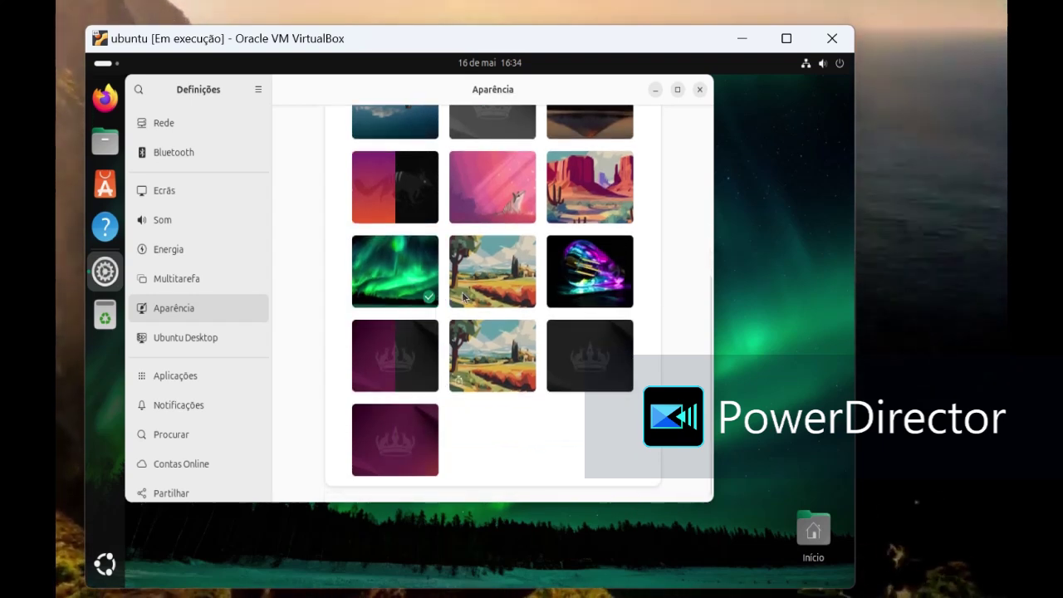
{"action": "left_click", "coordinate": [464, 297]}
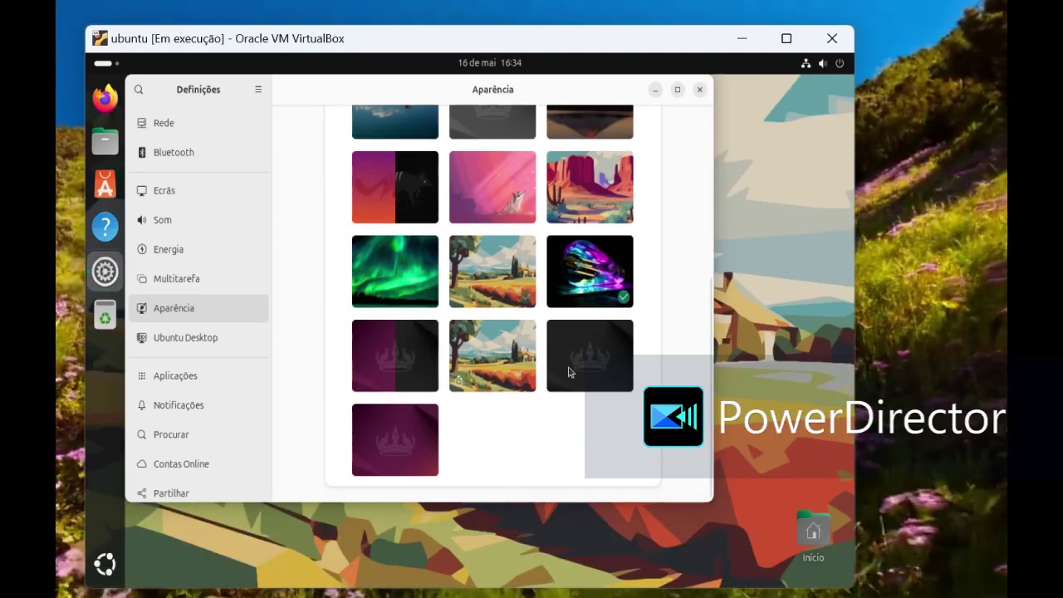
{"action": "left_click", "coordinate": [480, 375]}
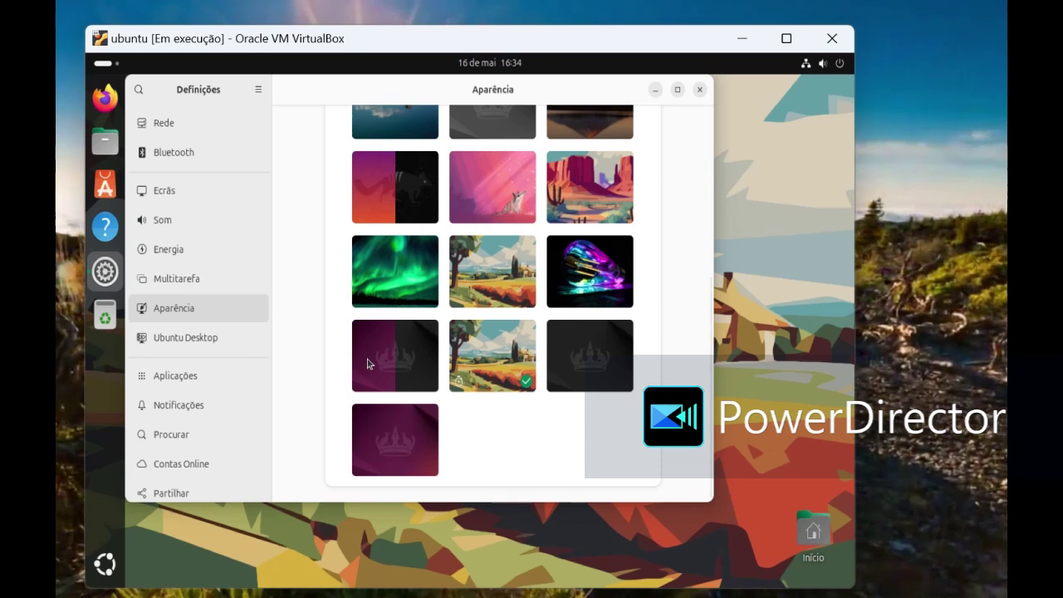
{"action": "left_click", "coordinate": [374, 370]}
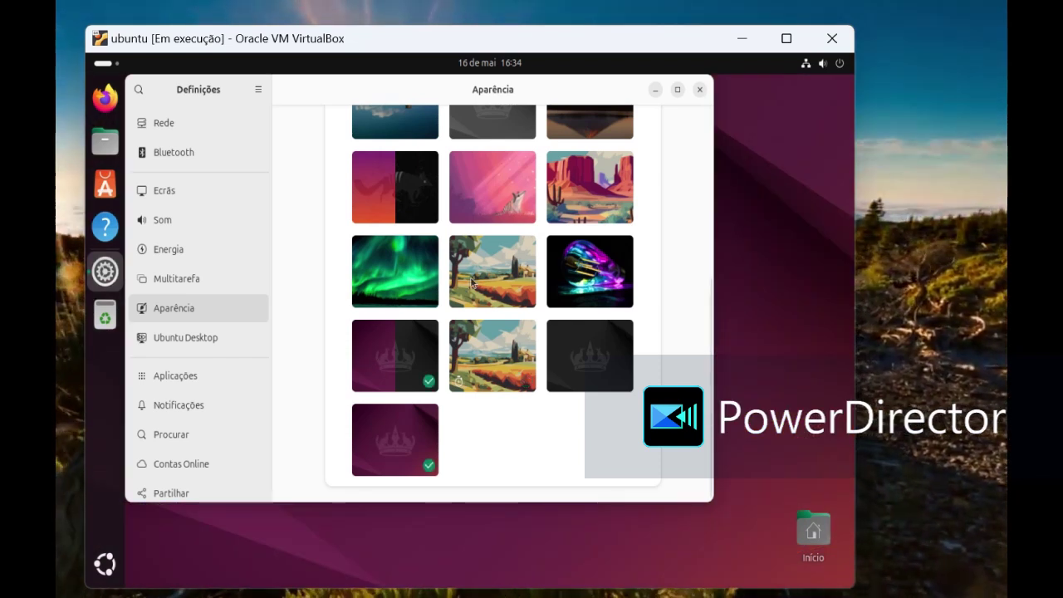
Step: Settle on the pink wolf wallpaper, then open the Ubuntu Desktop settings page
{"action": "left_click_drag", "start_coordinate": [382, 80], "coordinate": [408, 101]}
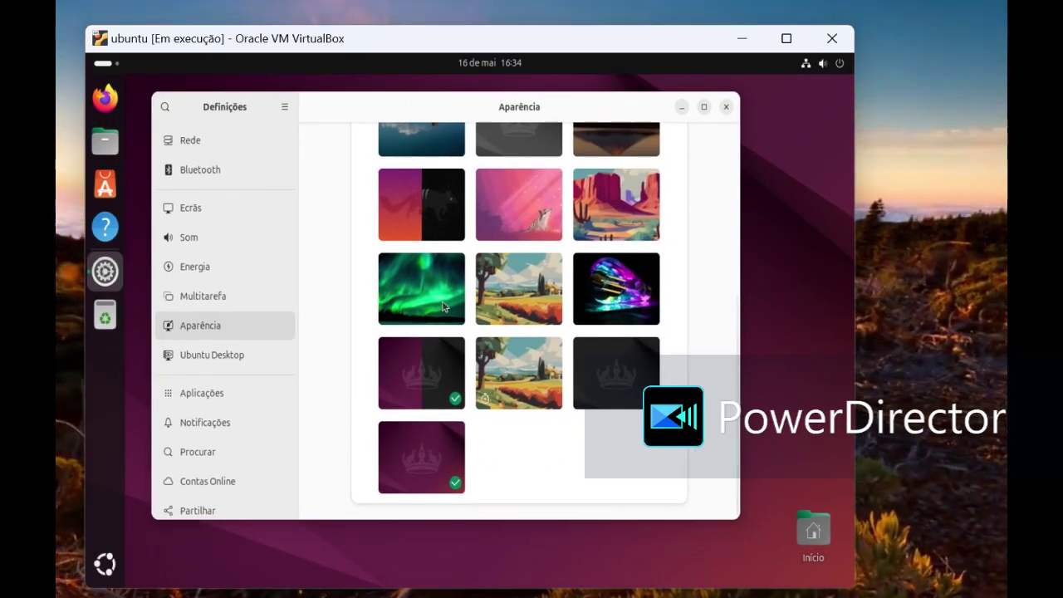
{"action": "left_click", "coordinate": [432, 301]}
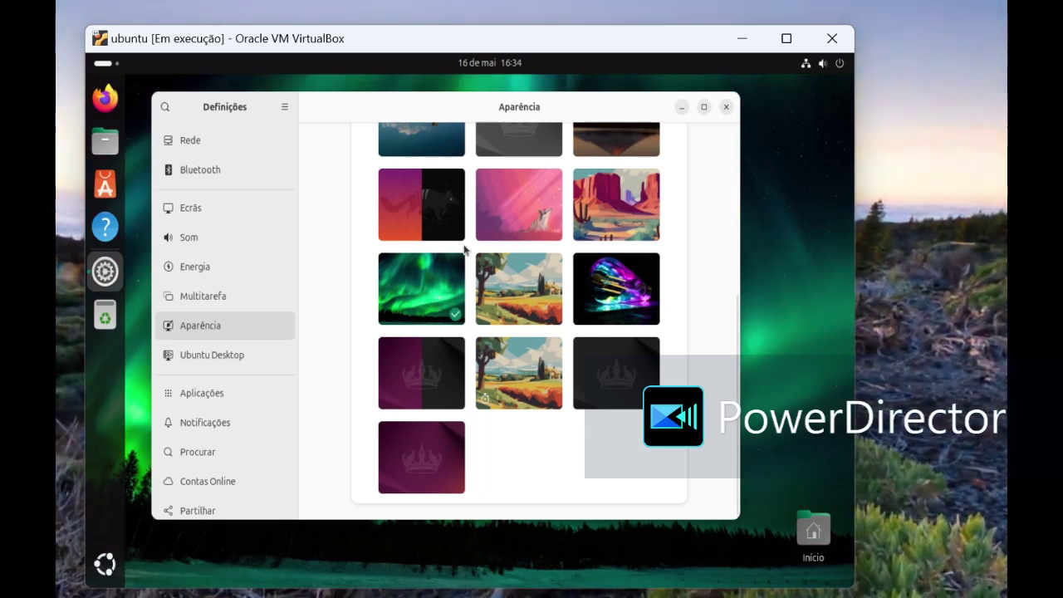
{"action": "left_click", "coordinate": [521, 191]}
{"action": "left_click_drag", "start_coordinate": [337, 110], "coordinate": [340, 143]}
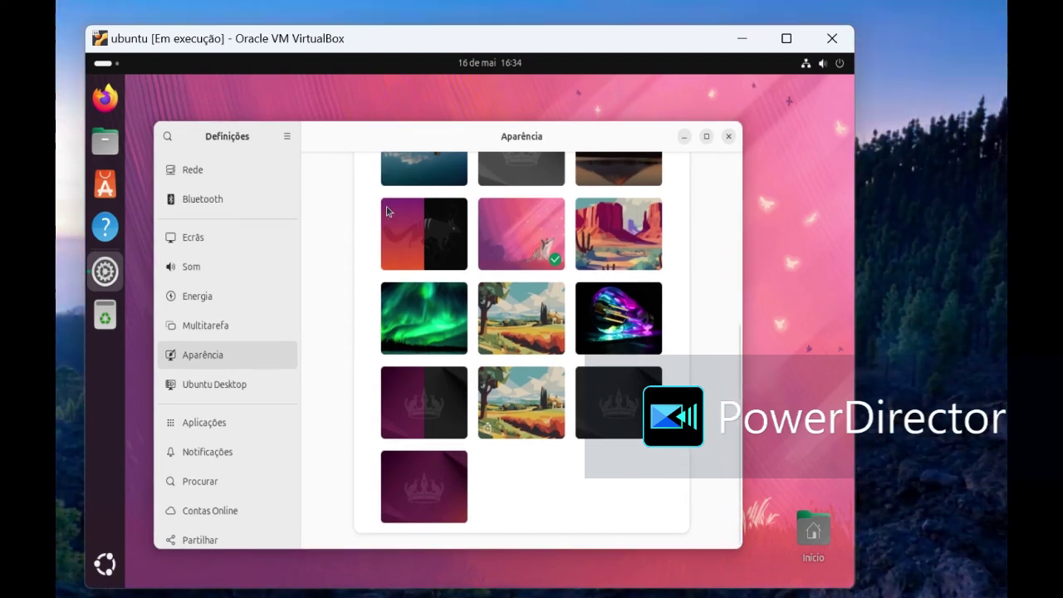
{"action": "left_click", "coordinate": [270, 388]}
Step: Browse Aplicações, Notificações, Procurar and Contas Online, then open Sistema's Utilizadores page
{"action": "left_click", "coordinate": [247, 422]}
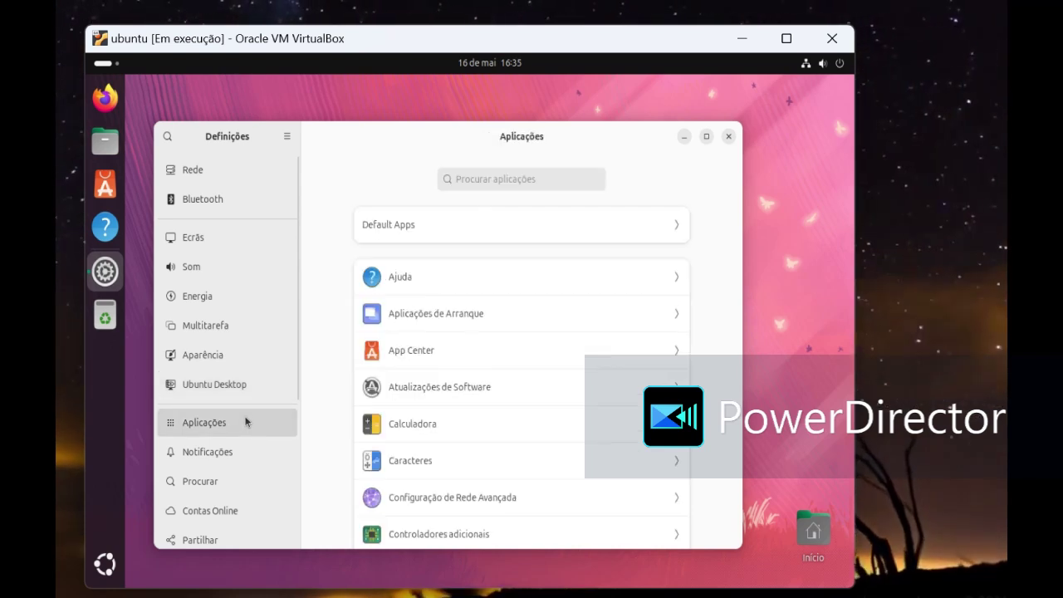
{"action": "left_click", "coordinate": [234, 364]}
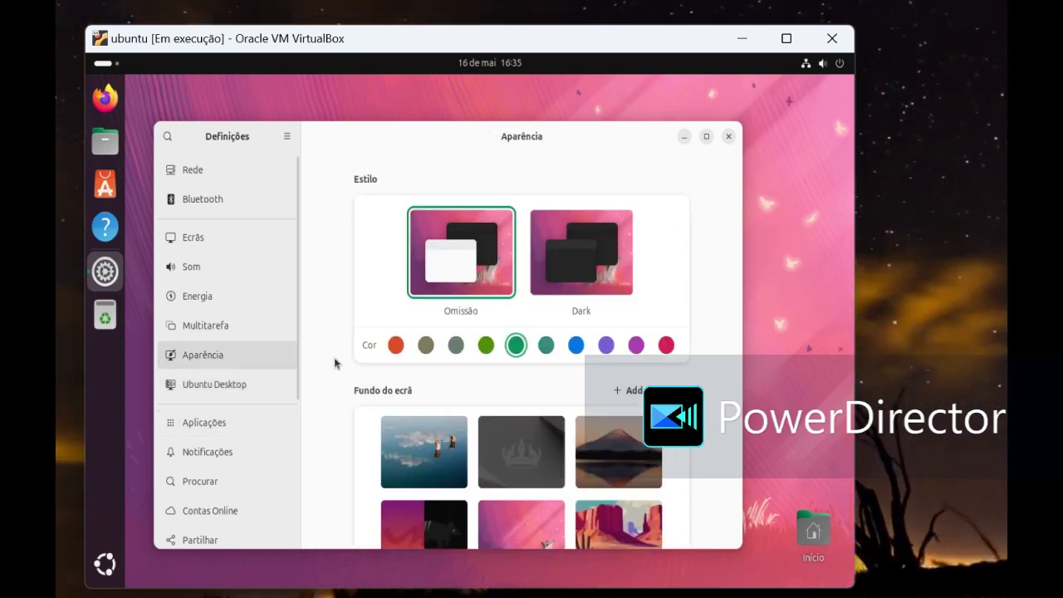
{"action": "scroll", "coordinate": [335, 363], "scroll_direction": "down", "scroll_amount": 6}
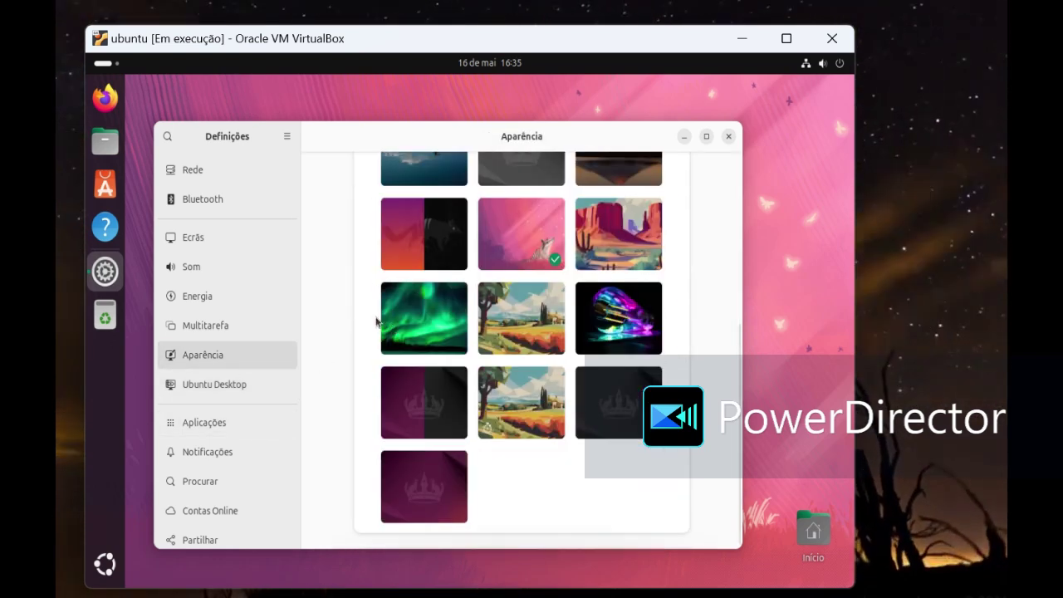
{"action": "left_click", "coordinate": [218, 426]}
{"action": "left_click", "coordinate": [224, 453]}
{"action": "left_click", "coordinate": [227, 480]}
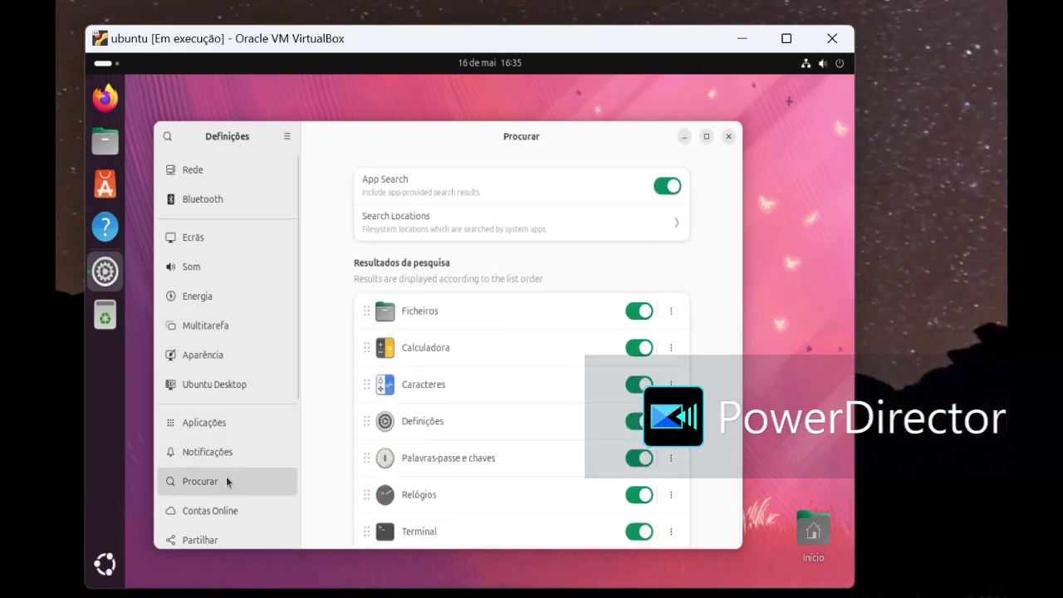
{"action": "left_click", "coordinate": [231, 509]}
{"action": "scroll", "coordinate": [232, 508], "scroll_direction": "down", "scroll_amount": 3}
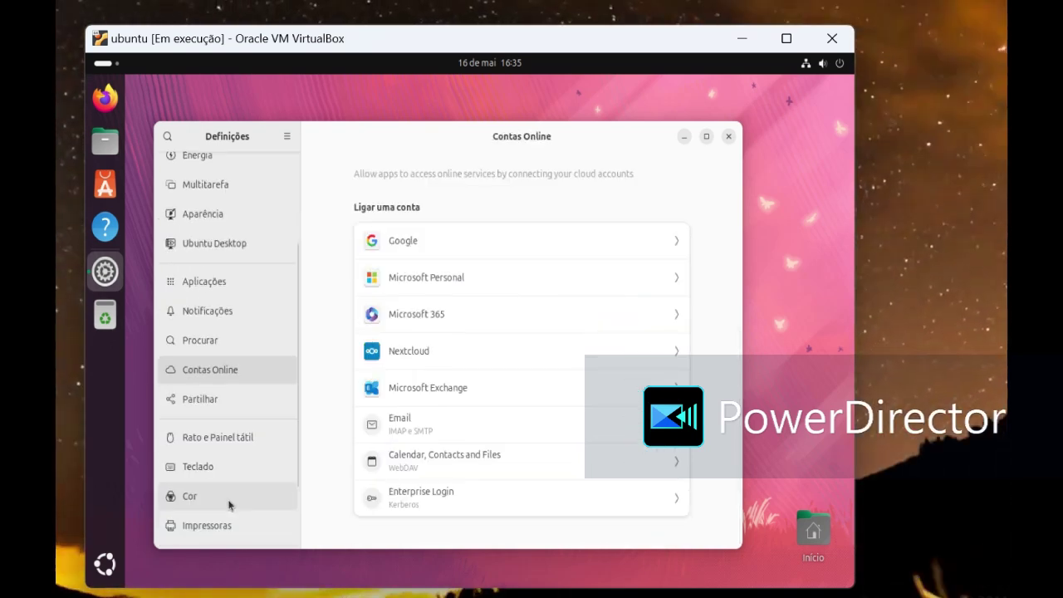
{"action": "scroll", "coordinate": [236, 518], "scroll_direction": "down", "scroll_amount": 2}
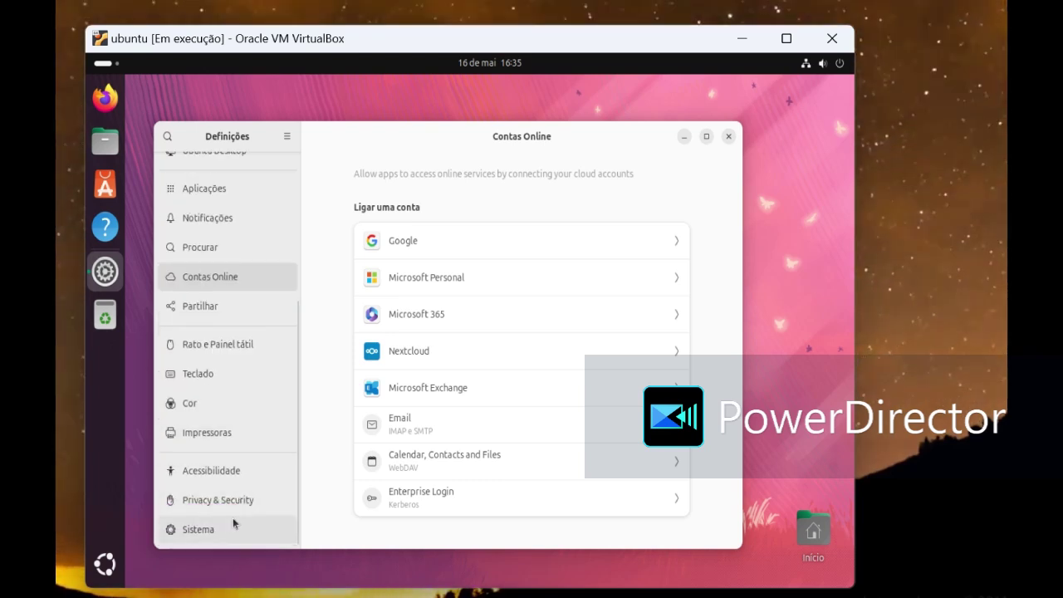
{"action": "left_click", "coordinate": [233, 520]}
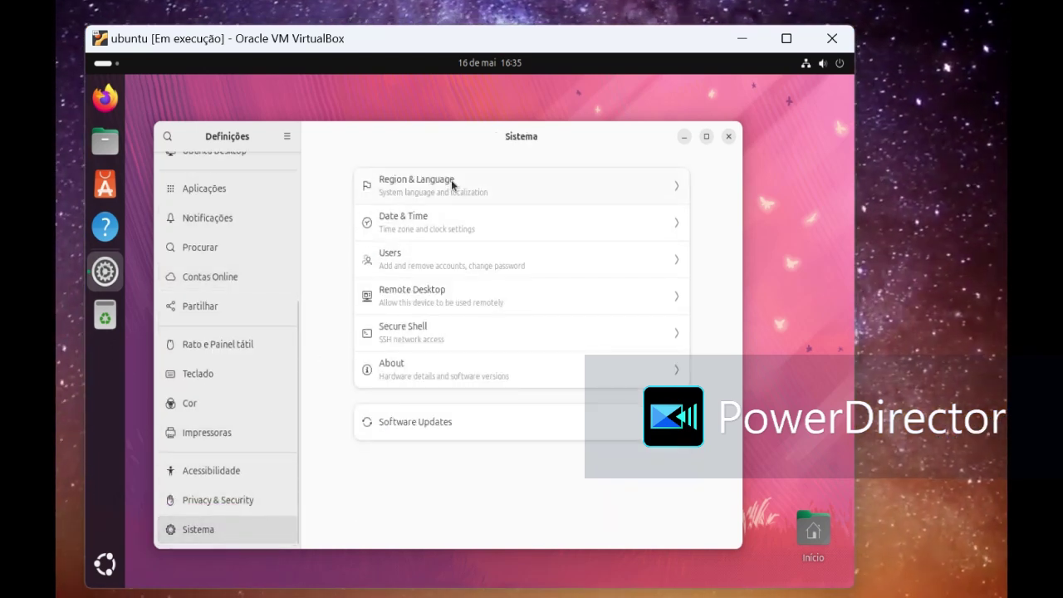
{"action": "left_click", "coordinate": [427, 259]}
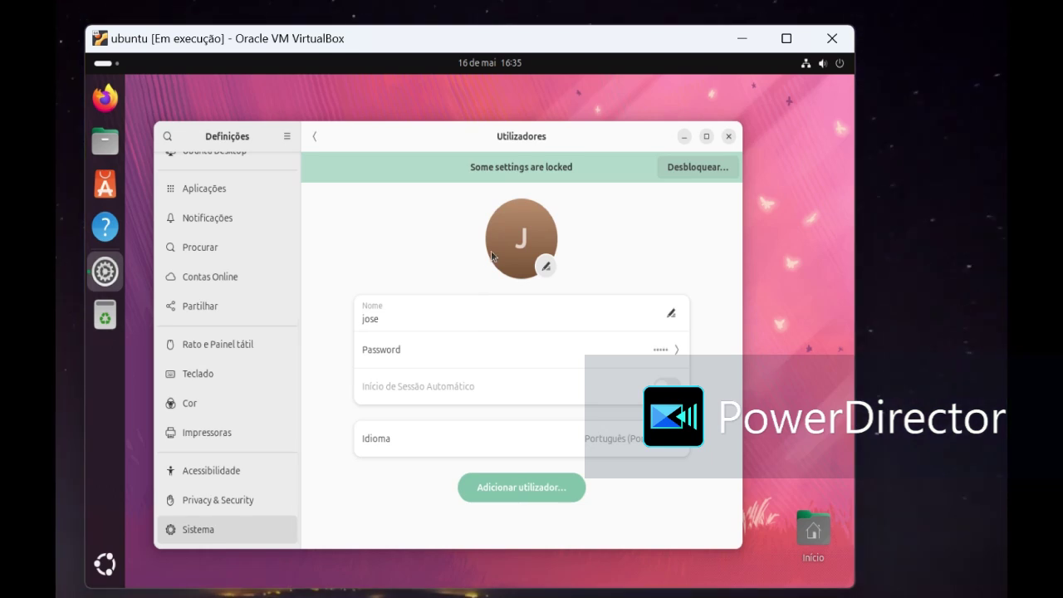
Step: Replace the letter avatar with the hummingbird picture and close Settings
{"action": "left_click", "coordinate": [531, 277]}
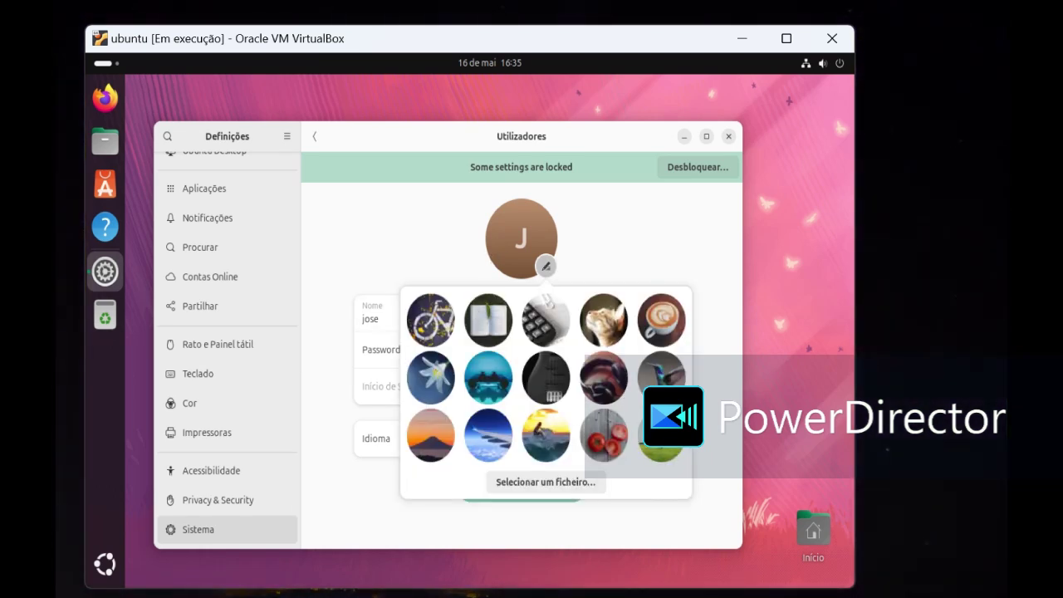
{"action": "left_click", "coordinate": [661, 377]}
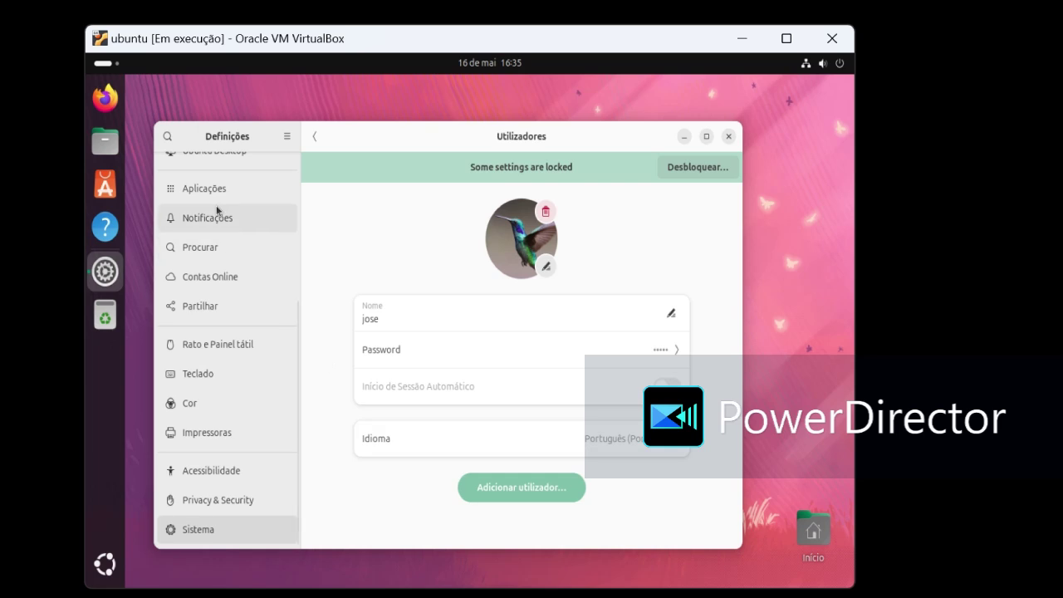
{"action": "left_click", "coordinate": [729, 136]}
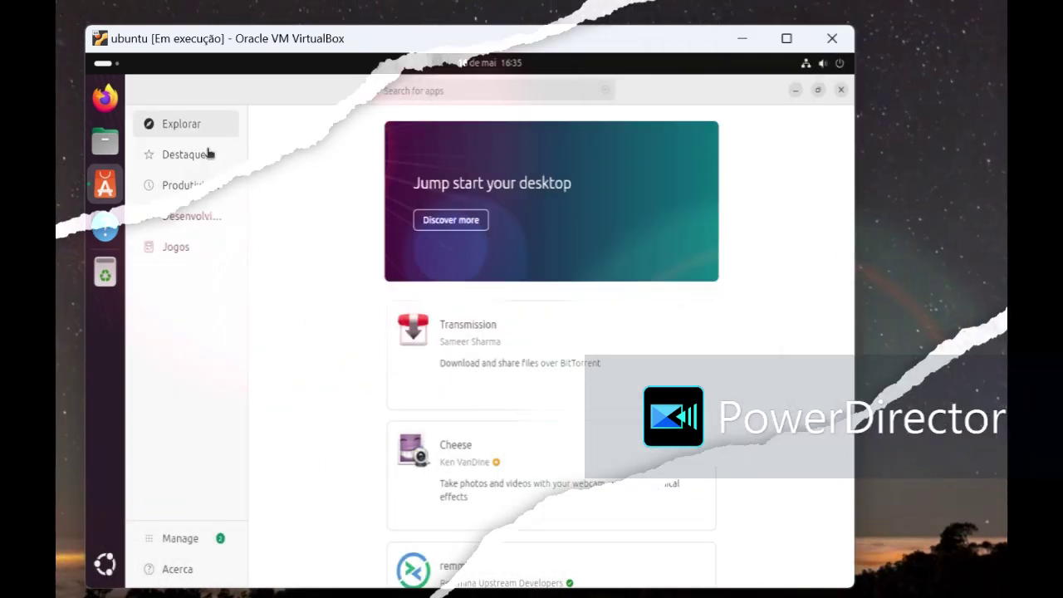
Step: Browse the Produtividade, Desenvolvimento and Jogos categories in App Center, returning to featured apps
{"action": "left_click", "coordinate": [209, 152]}
{"action": "left_click", "coordinate": [189, 187]}
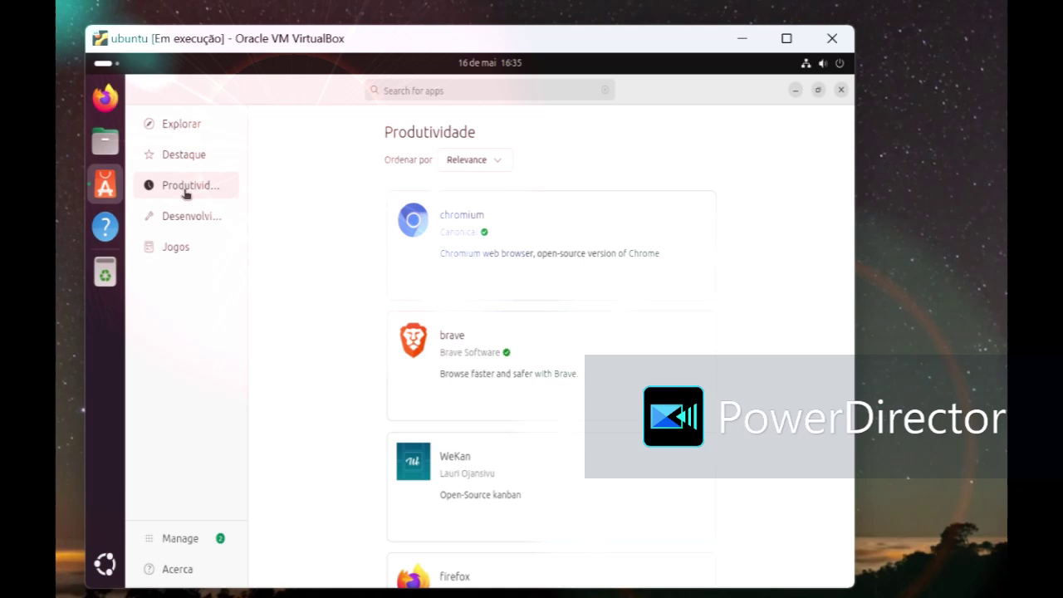
{"action": "left_click", "coordinate": [168, 219]}
{"action": "left_click", "coordinate": [170, 247]}
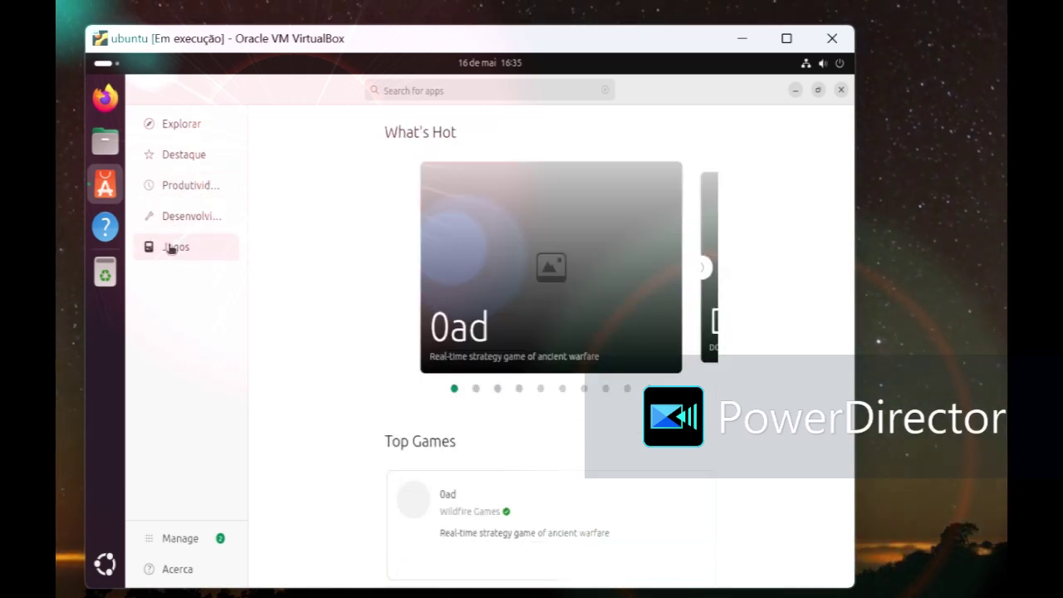
{"action": "left_click", "coordinate": [172, 156]}
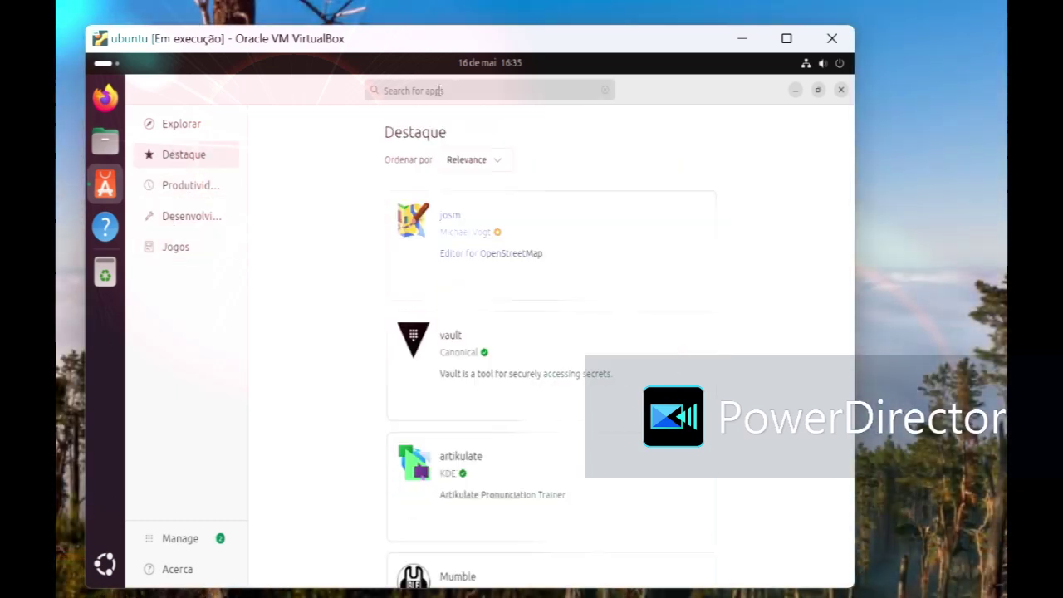
Step: Search 'gnome' and install Ajustes do GNOME, authorising with the account password
{"action": "left_click", "coordinate": [442, 90]}
{"action": "type", "text": "g"}
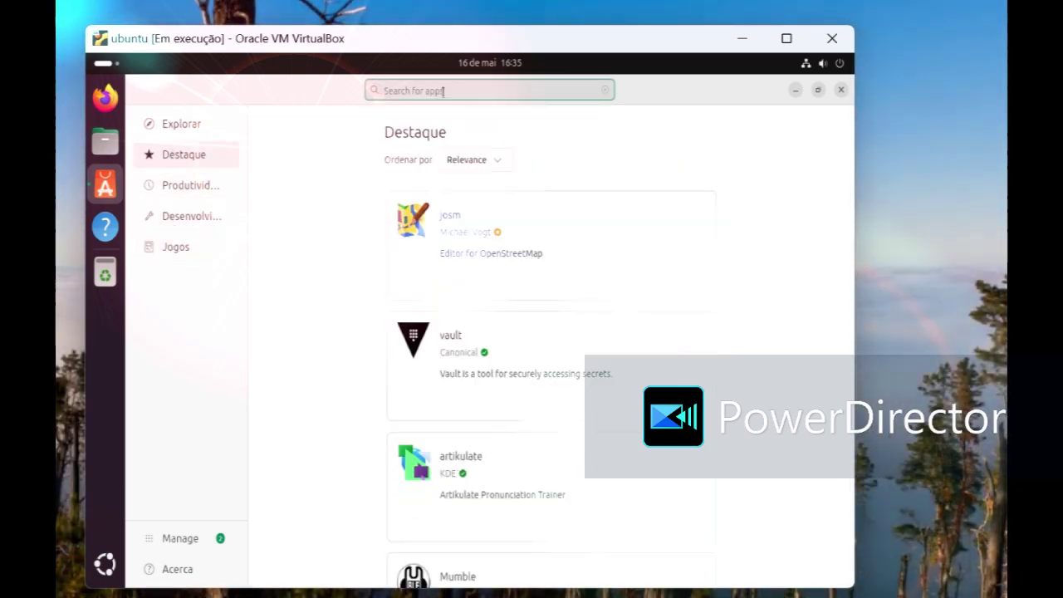
{"action": "type", "text": "nonme"}
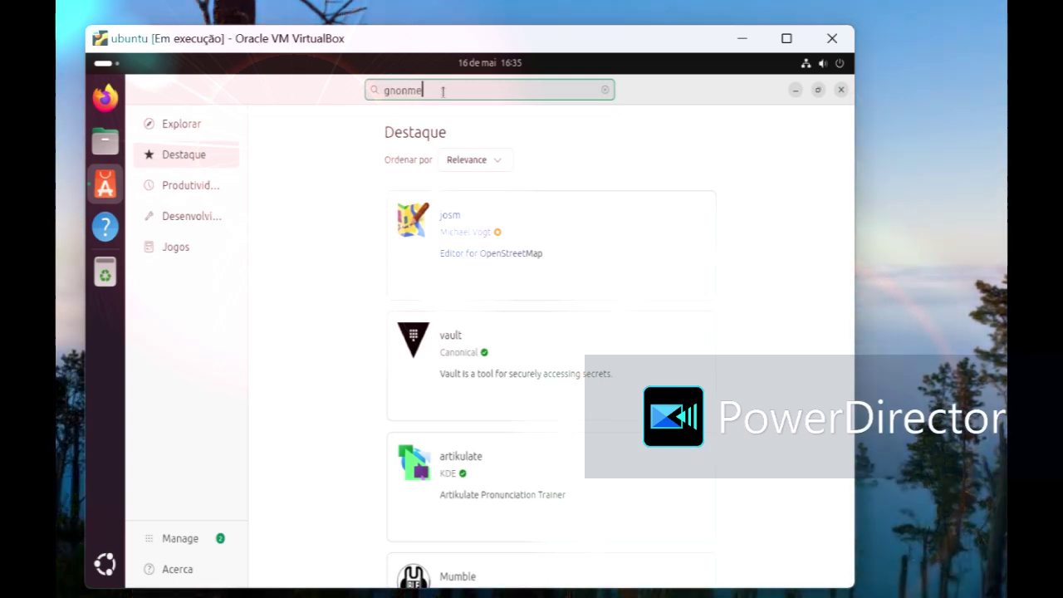
{"action": "key", "text": "BackSpace"}
{"action": "key", "text": "BackSpace"}
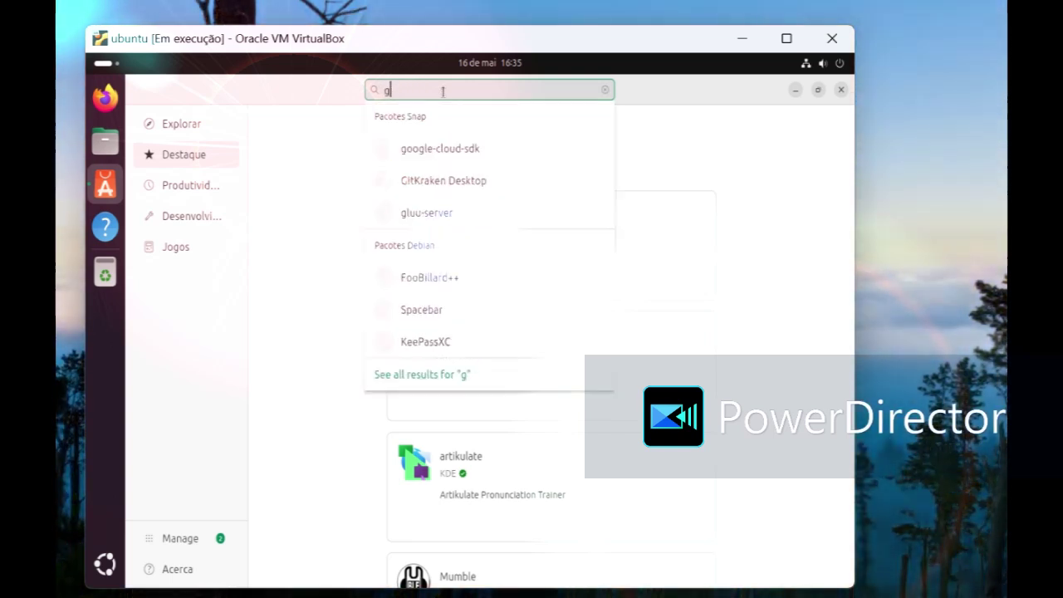
{"action": "type", "text": "nome"}
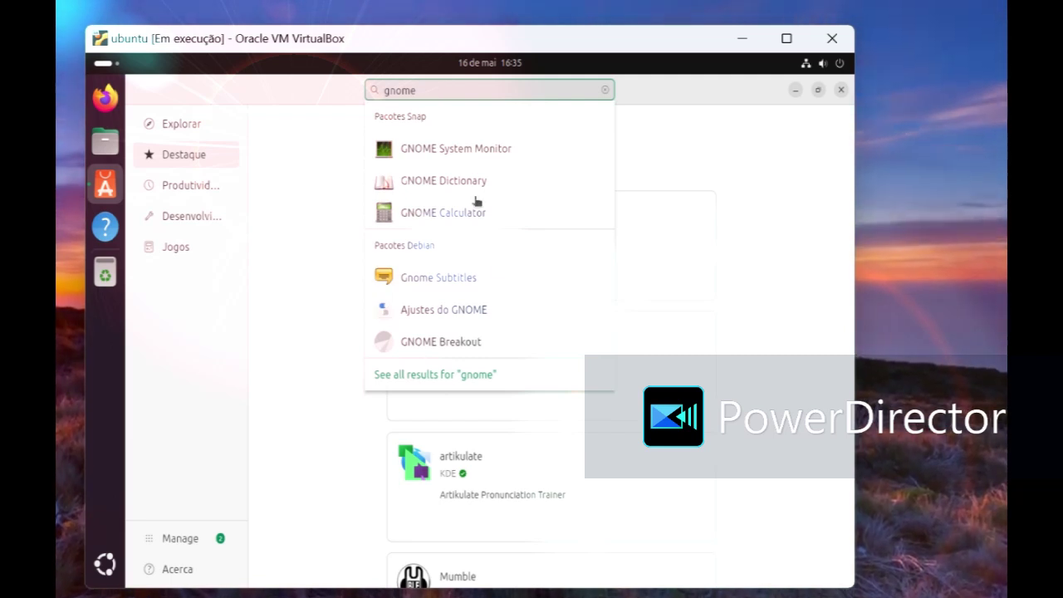
{"action": "left_click", "coordinate": [456, 305]}
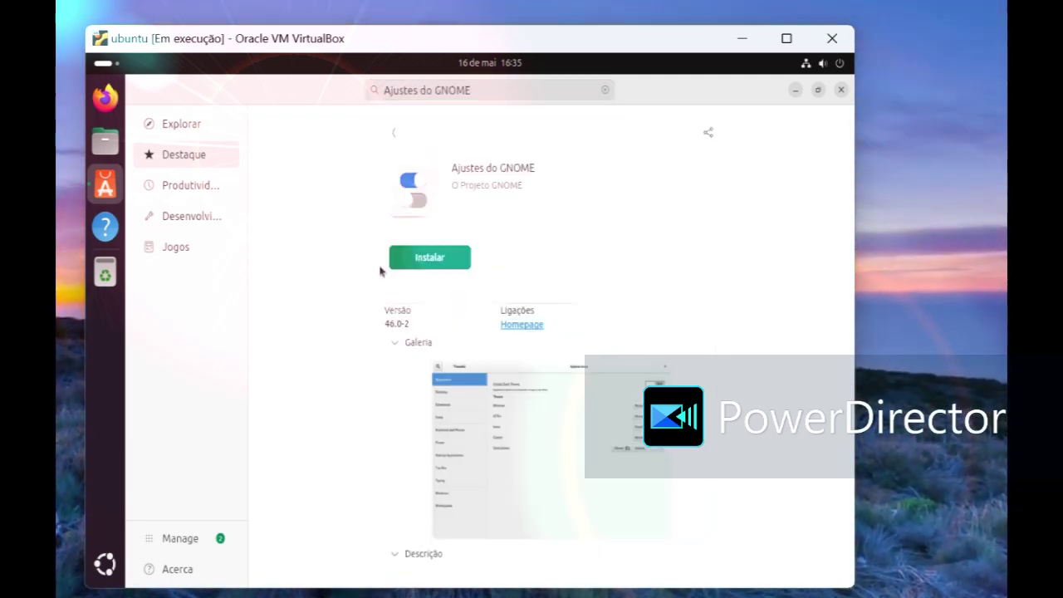
{"action": "left_click", "coordinate": [436, 253]}
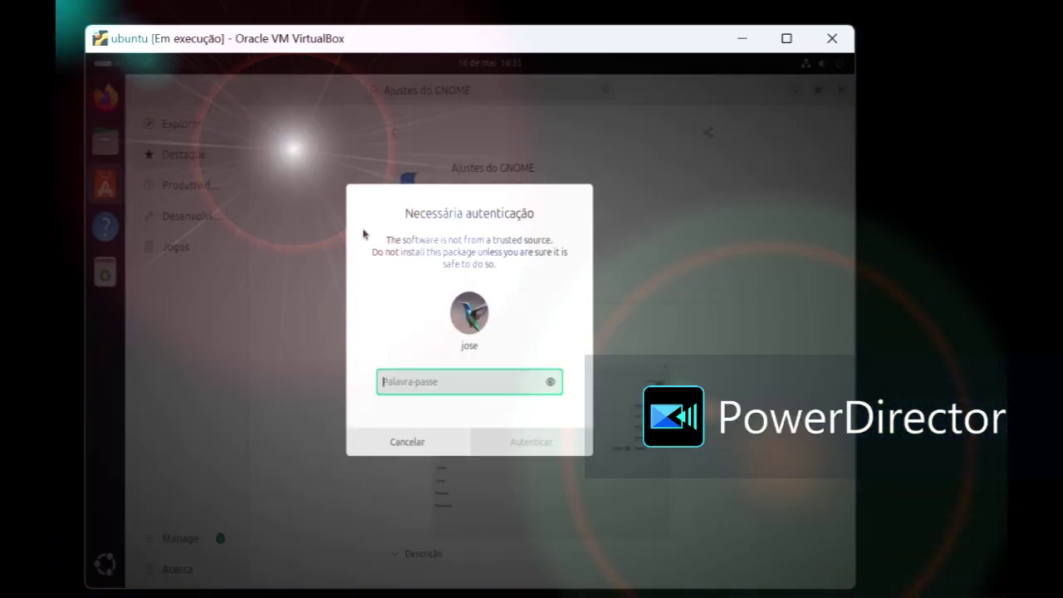
{"action": "type", "text": "••"}
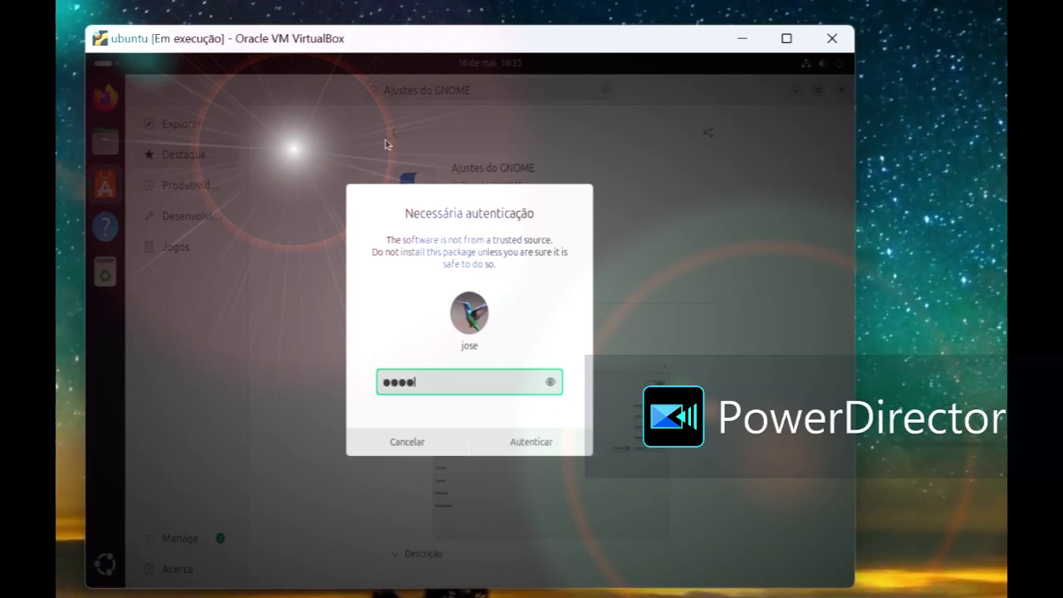
{"action": "left_click", "coordinate": [514, 444]}
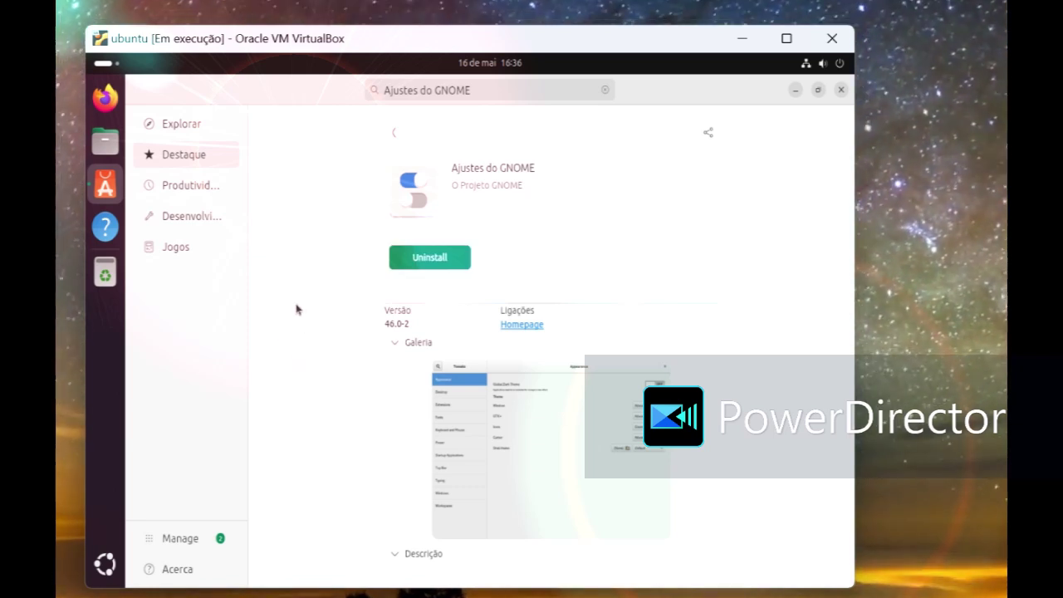
Step: Browse the app categories again, close App Center and show the applications grid
{"action": "left_click", "coordinate": [188, 188]}
{"action": "left_click", "coordinate": [187, 215]}
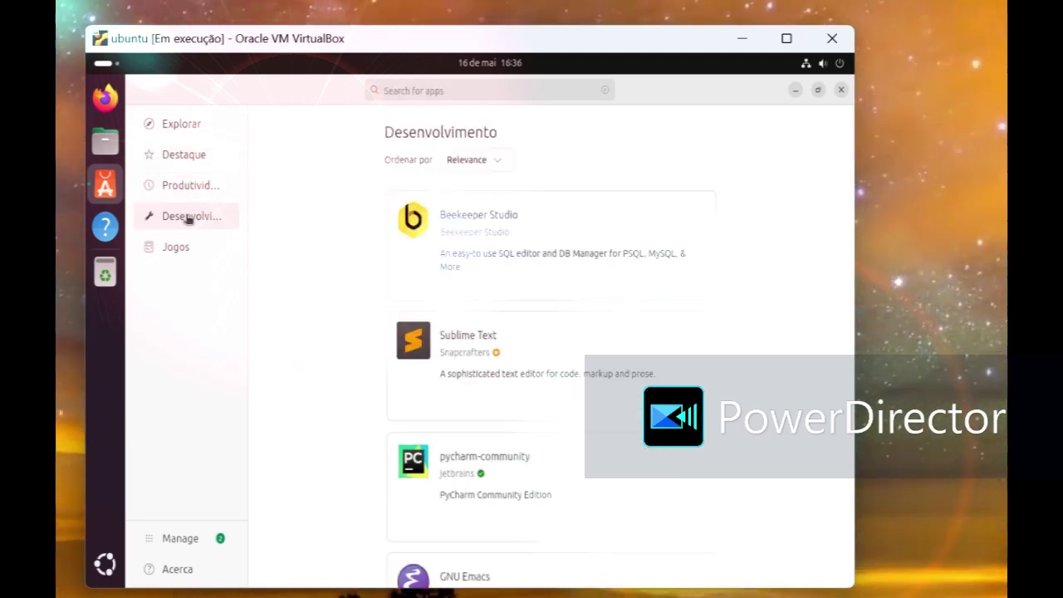
{"action": "left_click", "coordinate": [189, 247]}
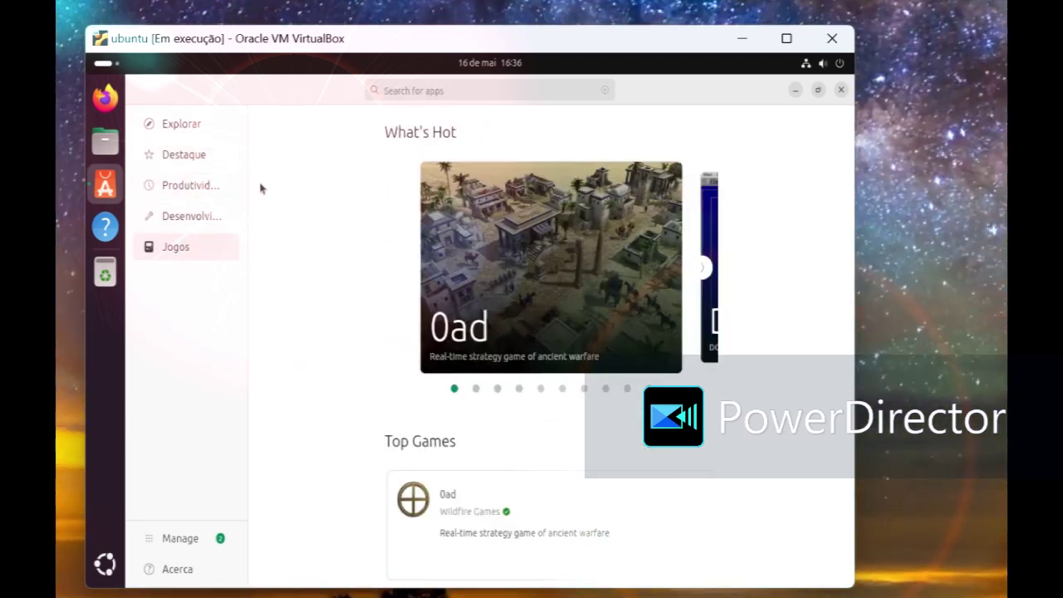
{"action": "left_click", "coordinate": [408, 93]}
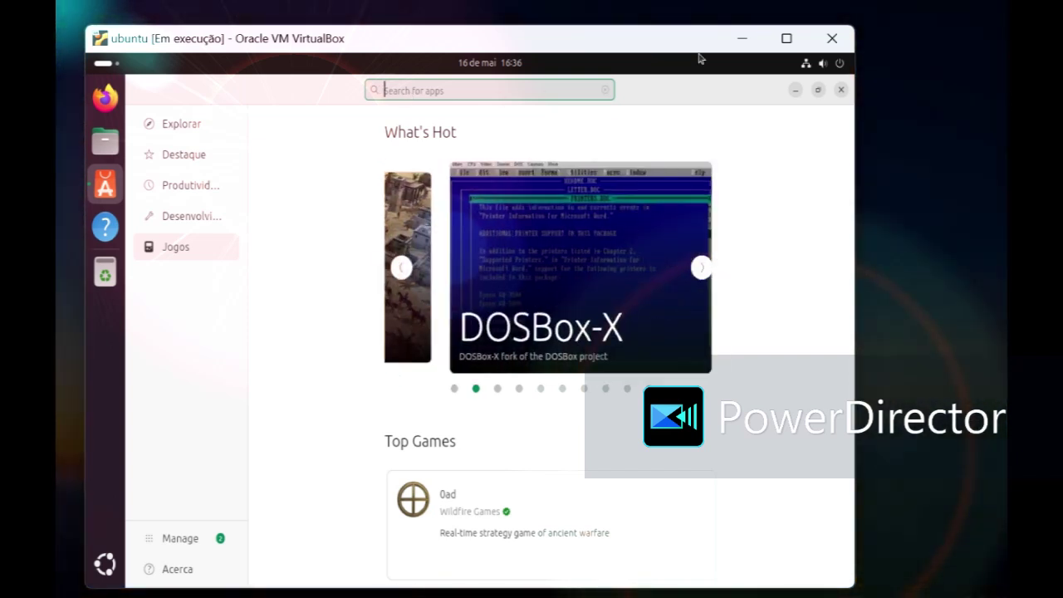
{"action": "left_click", "coordinate": [838, 93]}
{"action": "left_click", "coordinate": [106, 565]}
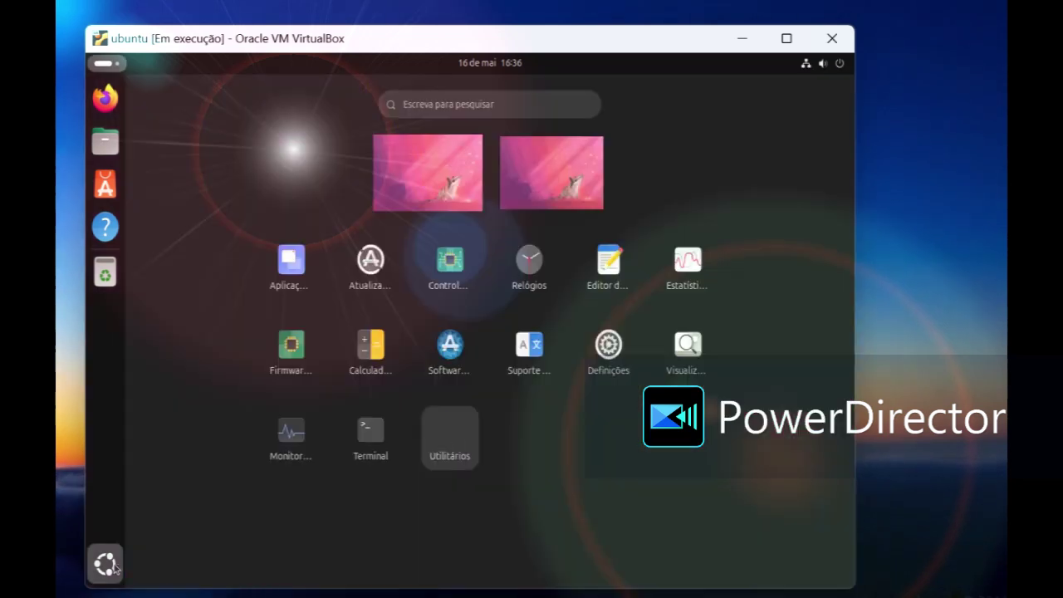
Step: Close the app grid, open and close the home folder in Files, then launch Settings from the desktop menu
{"action": "left_click", "coordinate": [120, 569]}
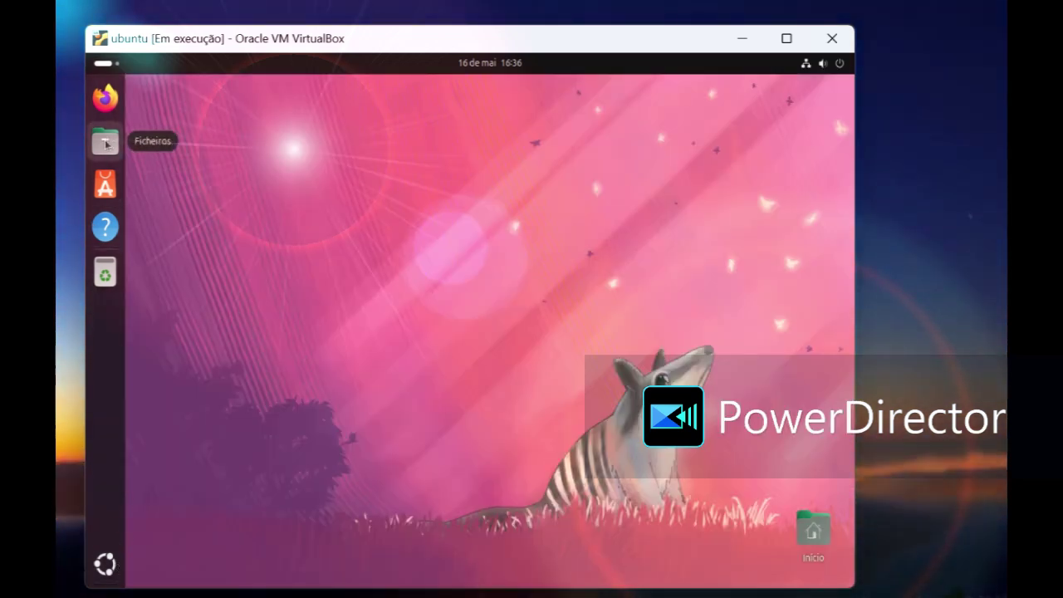
{"action": "left_click", "coordinate": [105, 143]}
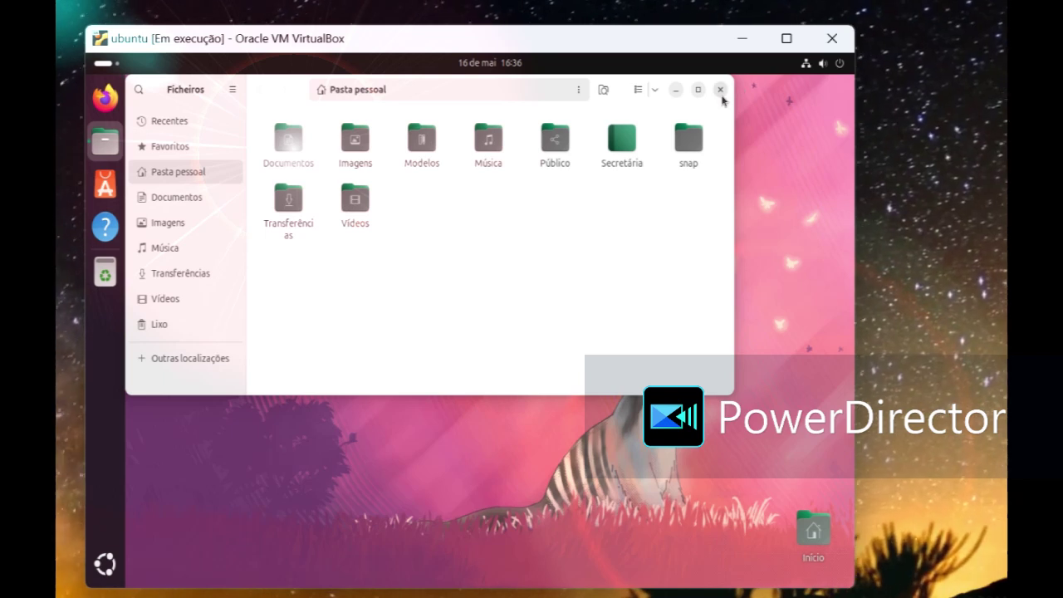
{"action": "left_click", "coordinate": [721, 91]}
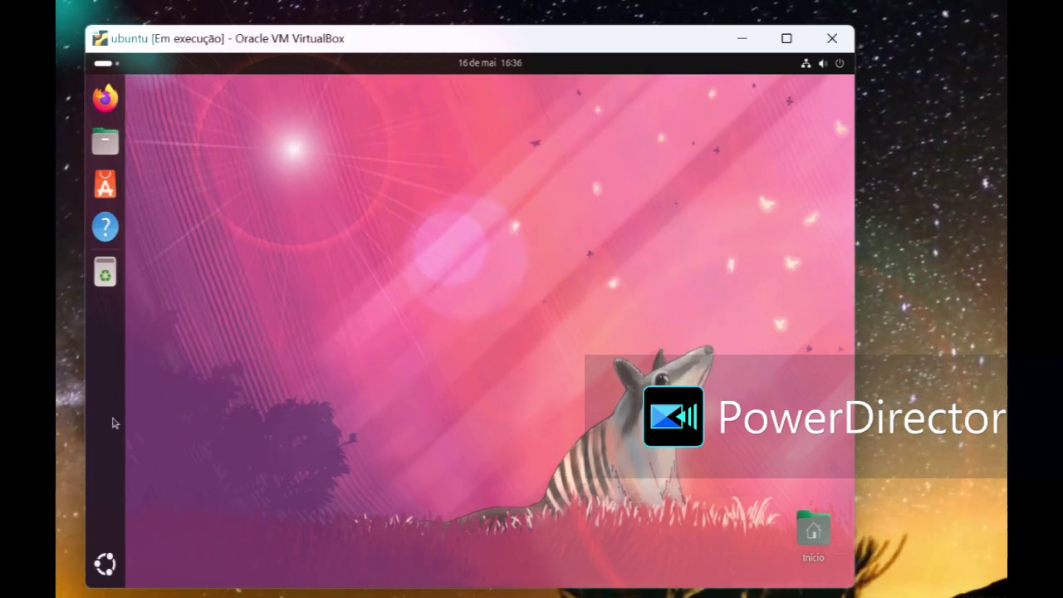
{"action": "right_click", "coordinate": [289, 359]}
{"action": "left_click", "coordinate": [329, 340]}
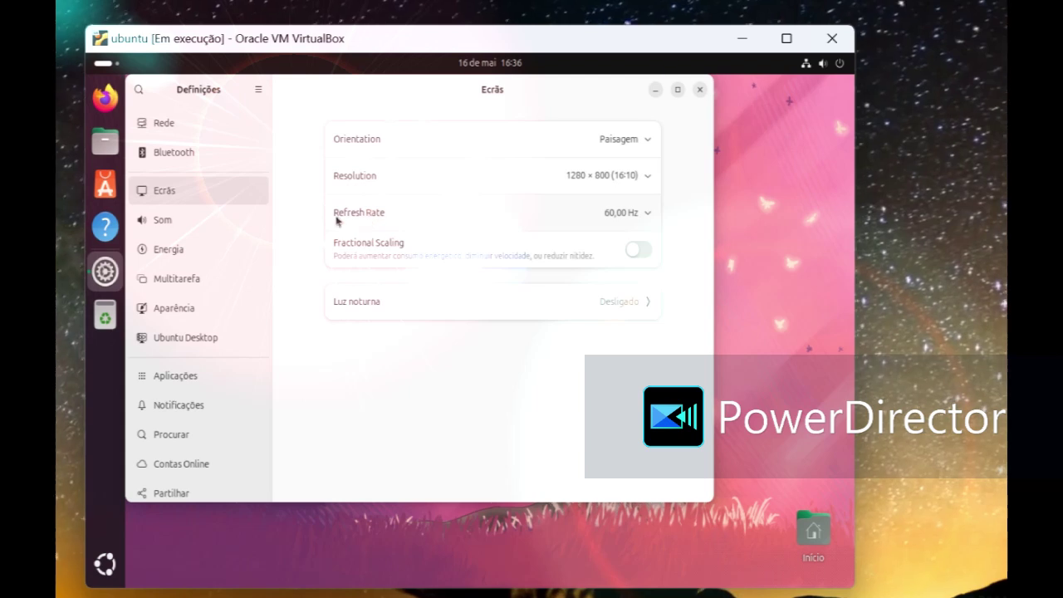
Step: Reach the Ubuntu Desktop page via Aparência and set the dock icon size to 44
{"action": "left_click", "coordinate": [211, 305]}
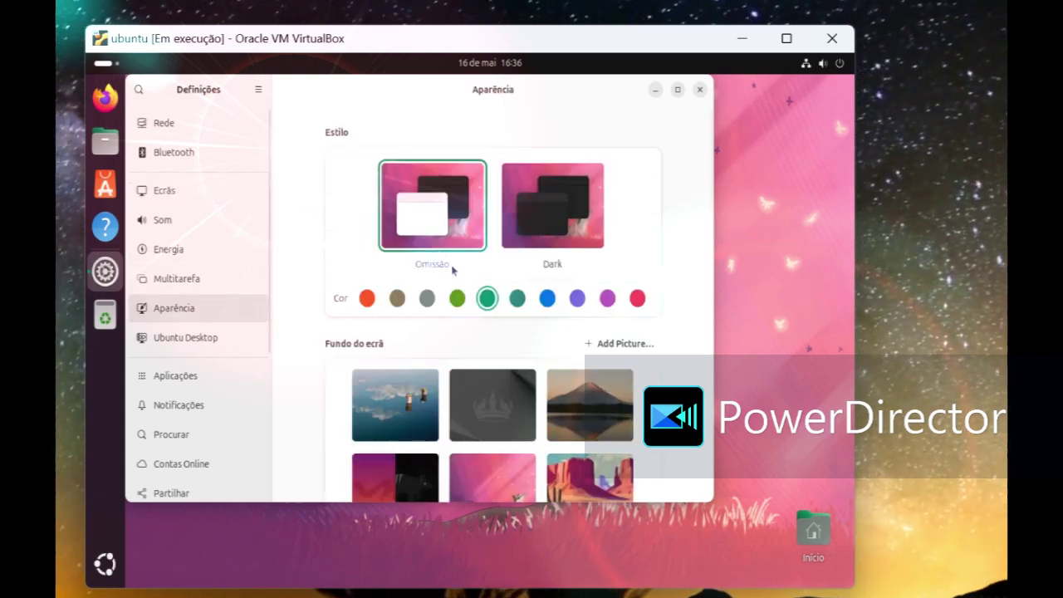
{"action": "scroll", "coordinate": [453, 268], "scroll_direction": "down", "scroll_amount": 5}
{"action": "scroll", "coordinate": [497, 339], "scroll_direction": "up", "scroll_amount": 5}
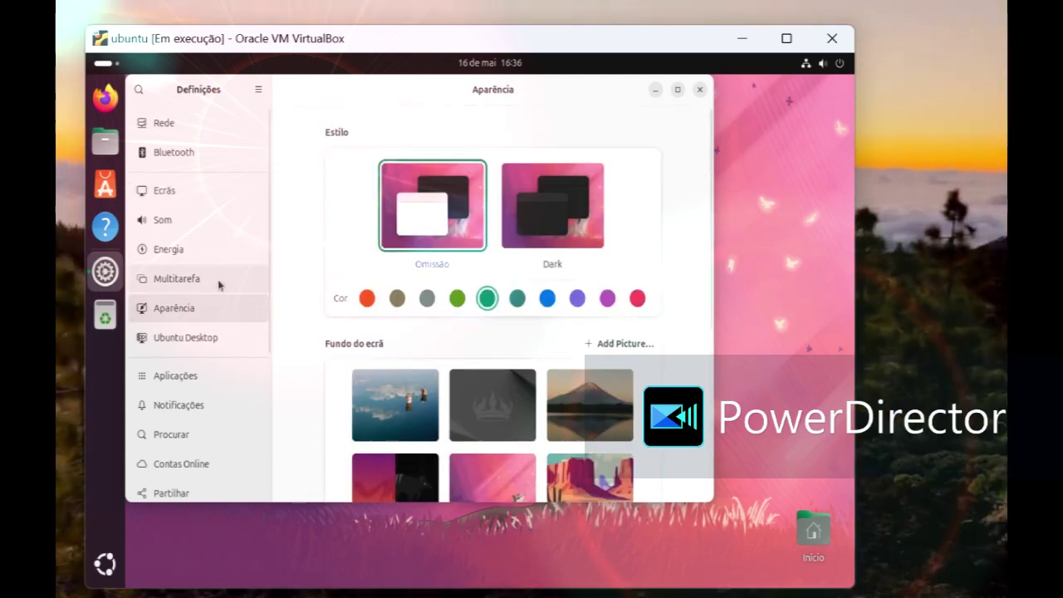
{"action": "scroll", "coordinate": [225, 275], "scroll_direction": "down", "scroll_amount": 1}
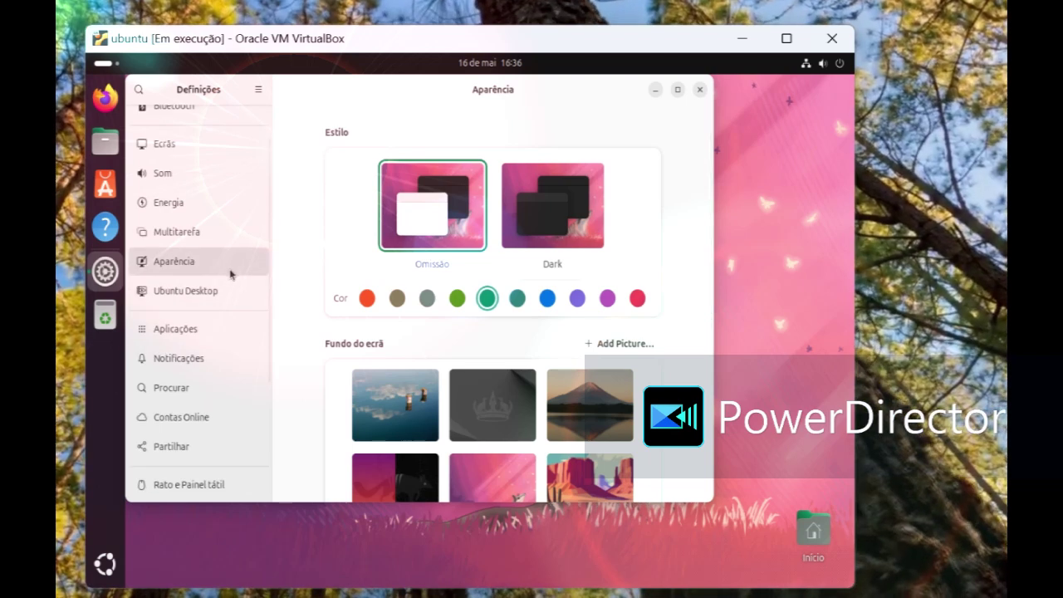
{"action": "left_click", "coordinate": [224, 292]}
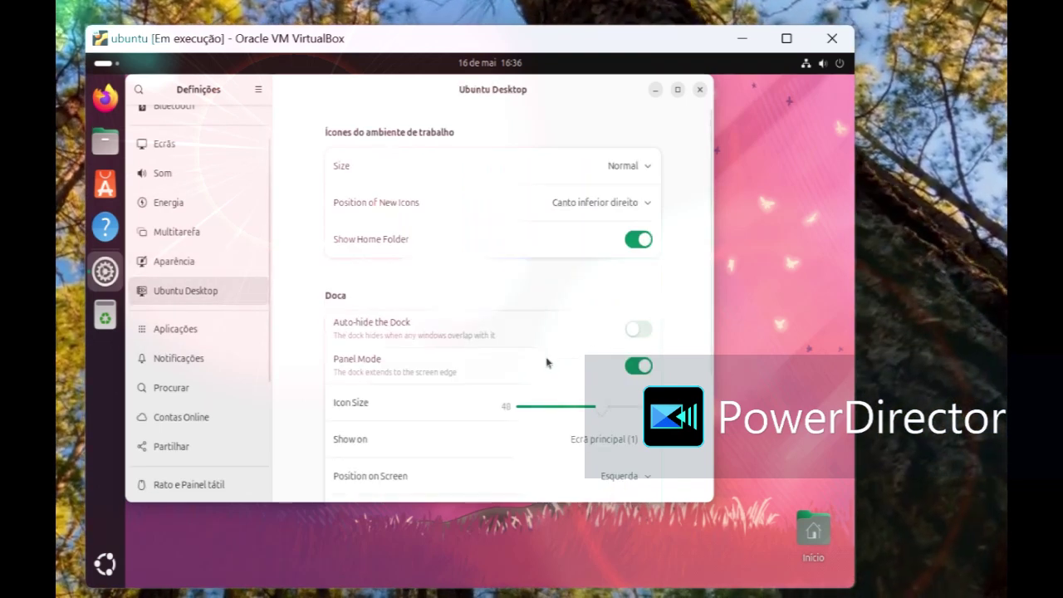
{"action": "left_click", "coordinate": [589, 409]}
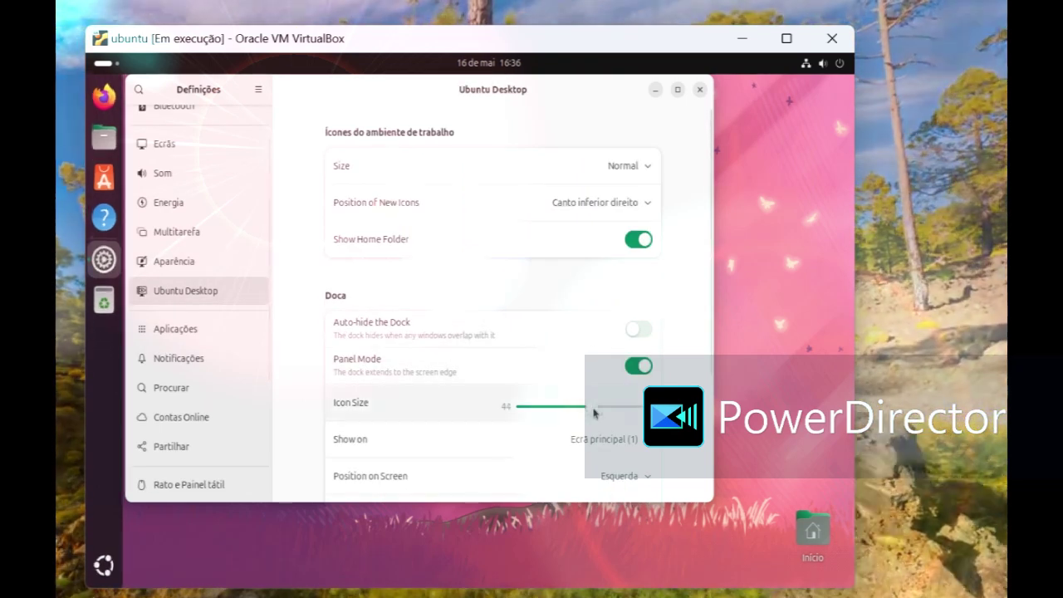
Step: Toggle a dock option and choose the corner where new desktop icons are placed
{"action": "left_click", "coordinate": [651, 330]}
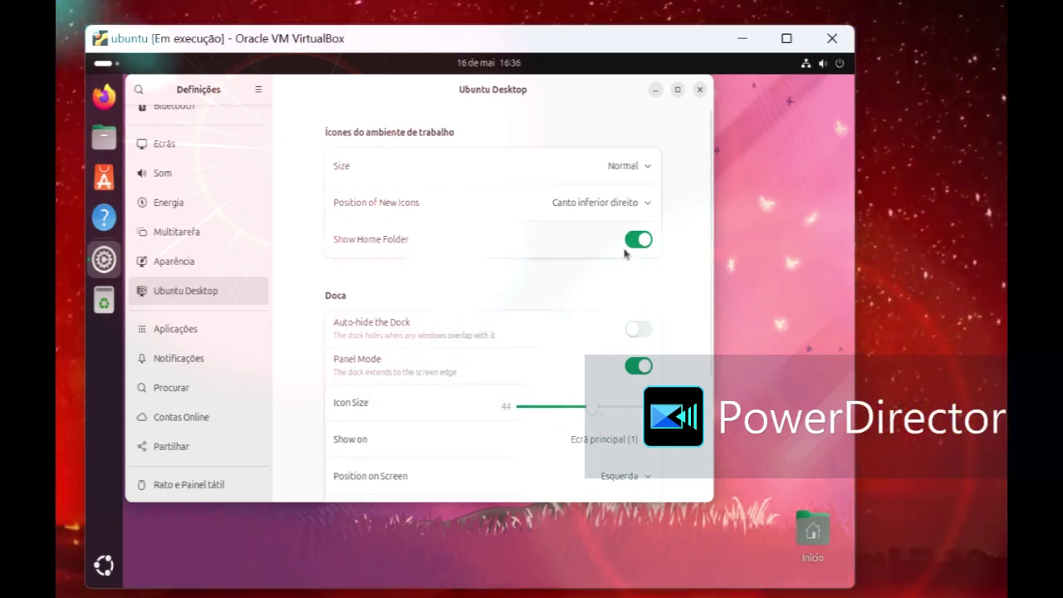
{"action": "left_click", "coordinate": [602, 211]}
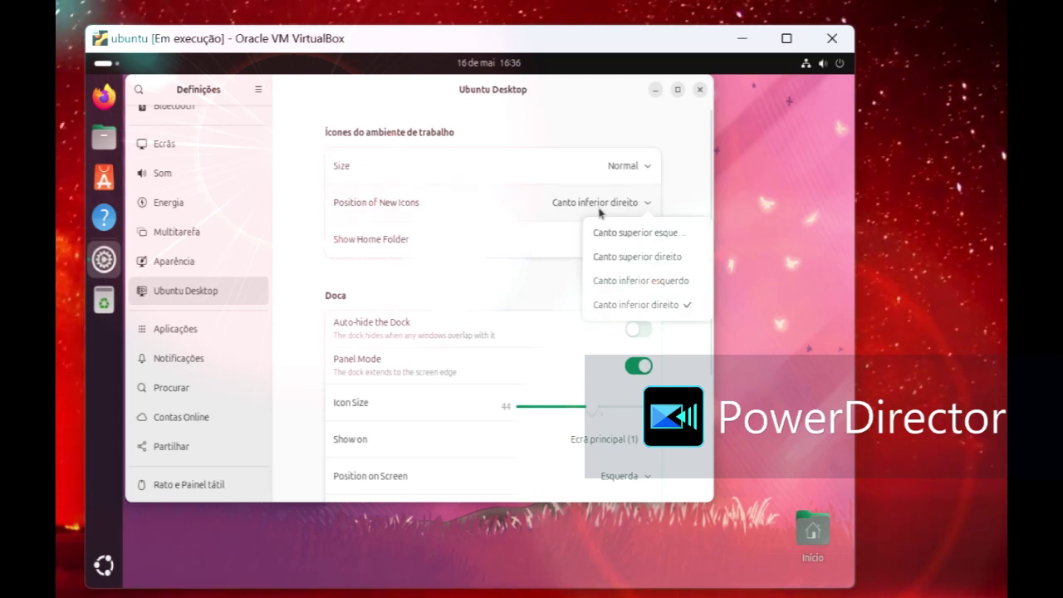
{"action": "left_click", "coordinate": [623, 259]}
{"action": "scroll", "coordinate": [629, 375], "scroll_direction": "down", "scroll_amount": 3}
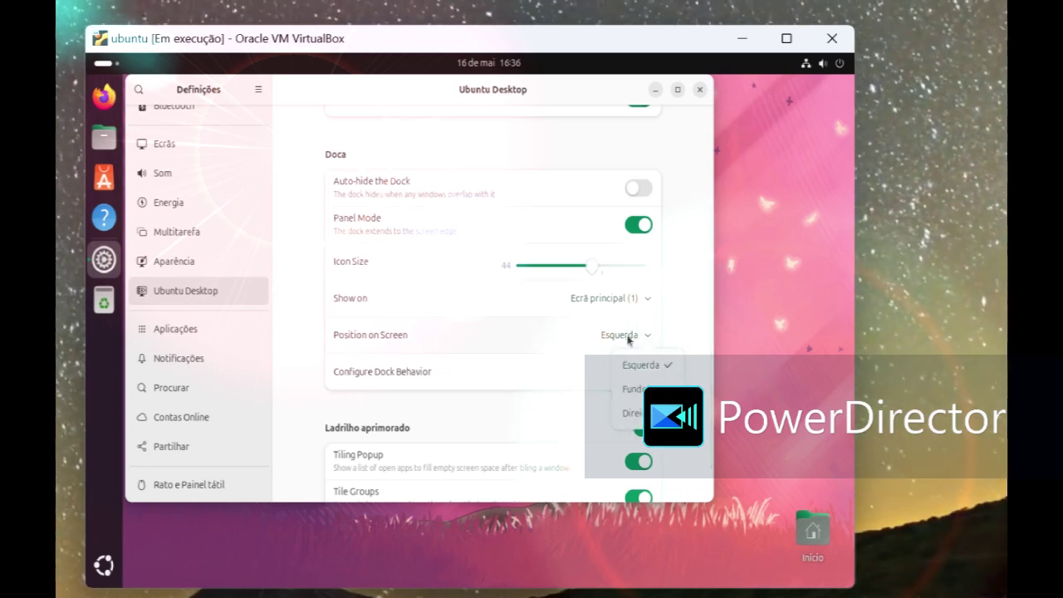
Step: Put the dock at the bottom (Fundo) after briefly trying Direita, set icon size 46, and close Settings
{"action": "left_click", "coordinate": [632, 389]}
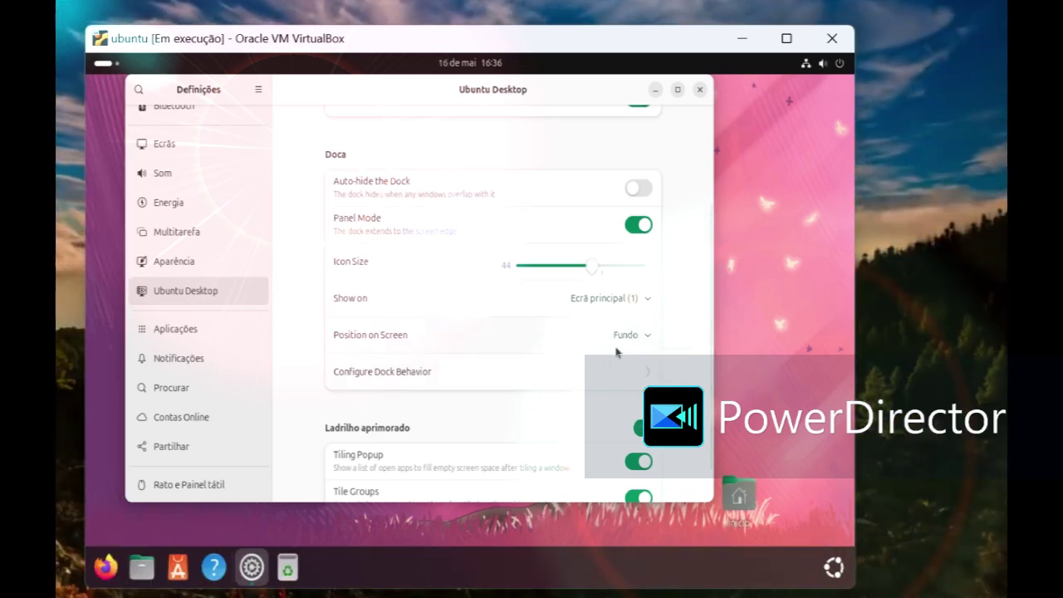
{"action": "mouse_move", "coordinate": [588, 275]}
{"action": "left_mouse_down"}
{"action": "mouse_move", "coordinate": [570, 283]}
{"action": "mouse_move", "coordinate": [609, 270]}
{"action": "mouse_move", "coordinate": [570, 280]}
{"action": "mouse_move", "coordinate": [597, 275]}
{"action": "left_mouse_up"}
{"action": "left_click", "coordinate": [624, 335]}
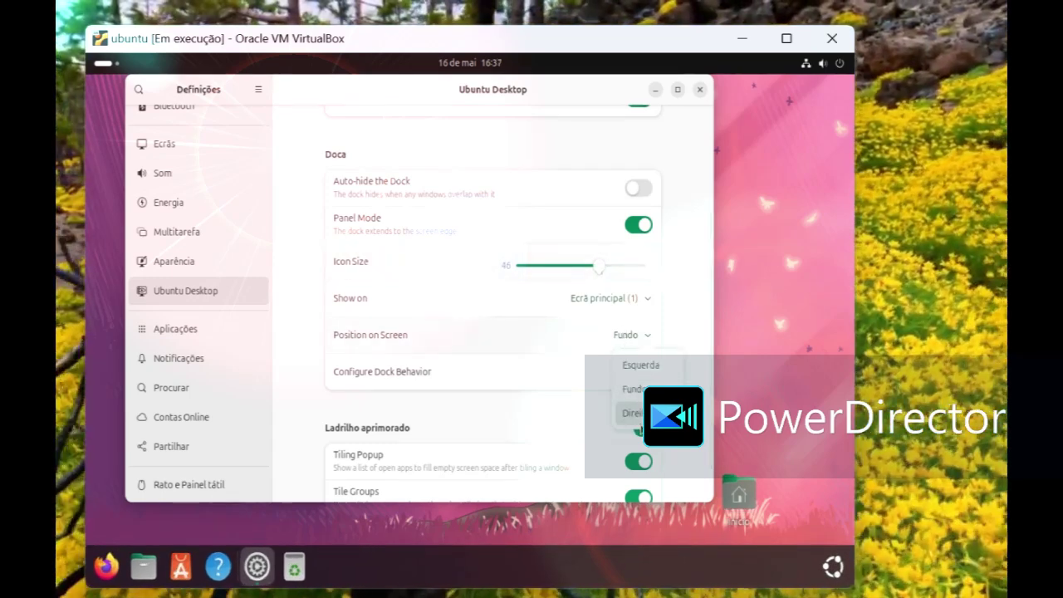
{"action": "left_click", "coordinate": [632, 412]}
{"action": "left_click", "coordinate": [636, 339]}
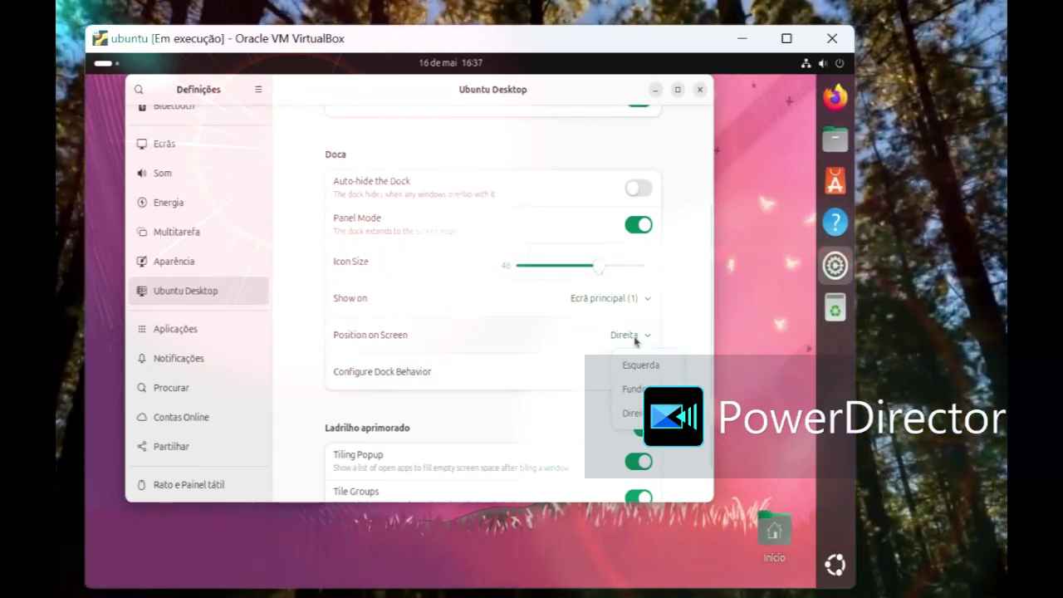
{"action": "left_click", "coordinate": [635, 390]}
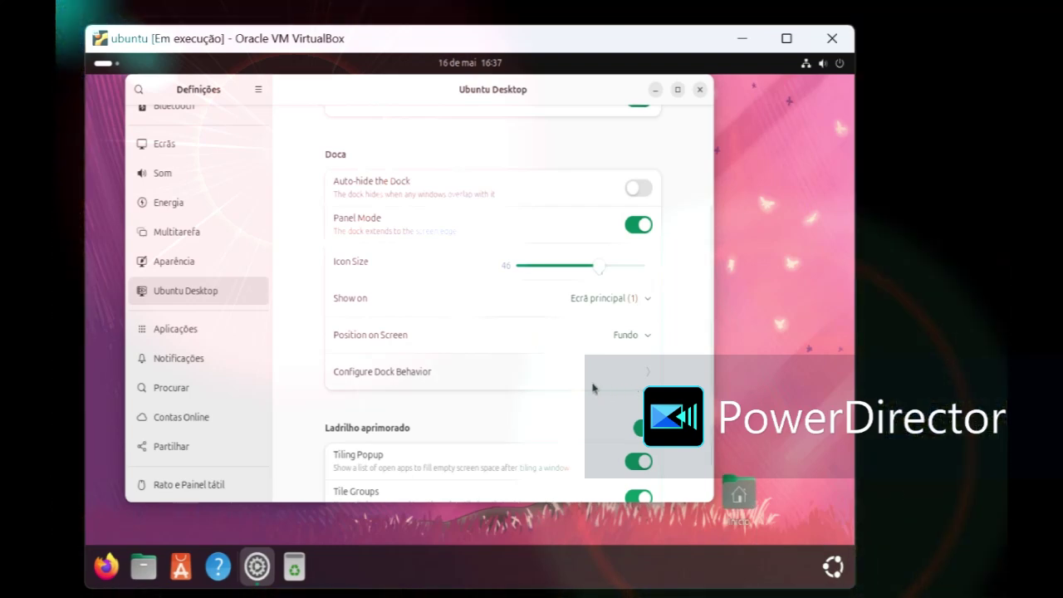
{"action": "scroll", "coordinate": [593, 388], "scroll_direction": "down", "scroll_amount": 1}
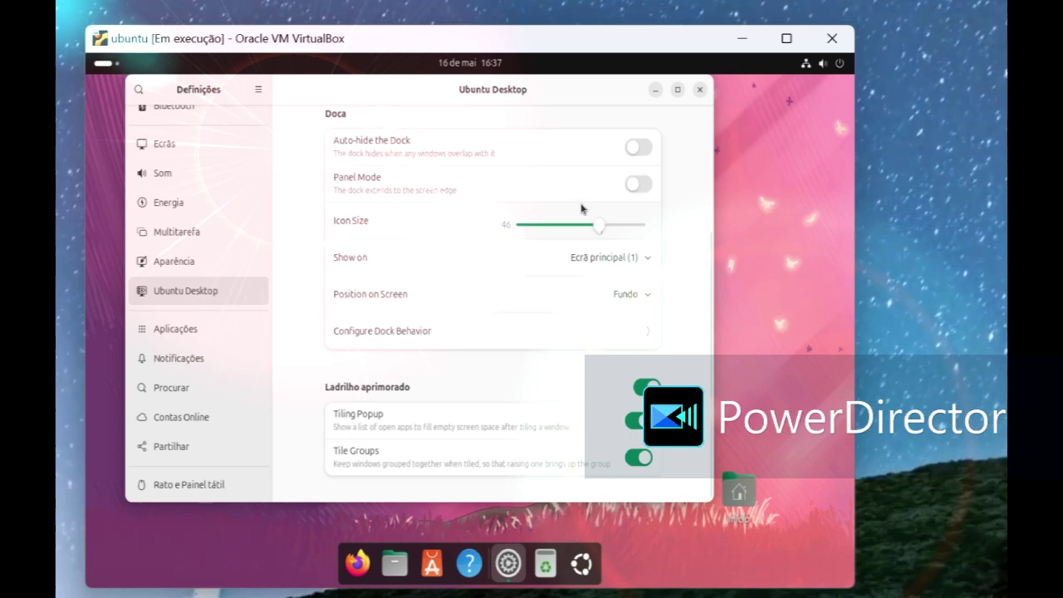
{"action": "mouse_move", "coordinate": [604, 226]}
{"action": "left_mouse_down"}
{"action": "mouse_move", "coordinate": [637, 219]}
{"action": "mouse_move", "coordinate": [573, 235]}
{"action": "mouse_move", "coordinate": [647, 229]}
{"action": "mouse_move", "coordinate": [563, 237]}
{"action": "mouse_move", "coordinate": [599, 241]}
{"action": "left_mouse_up"}
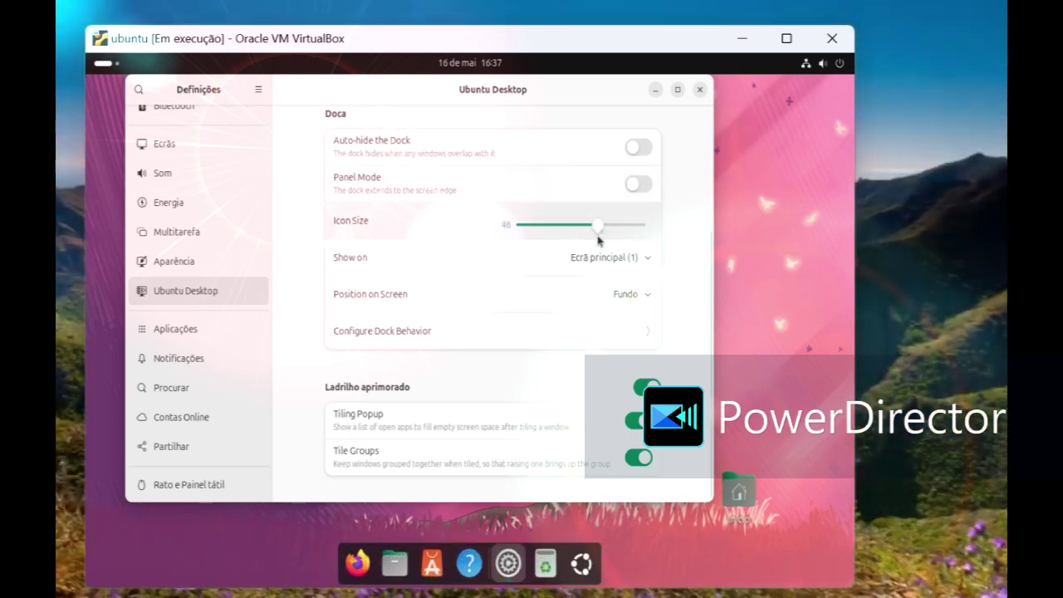
{"action": "left_click", "coordinate": [701, 90]}
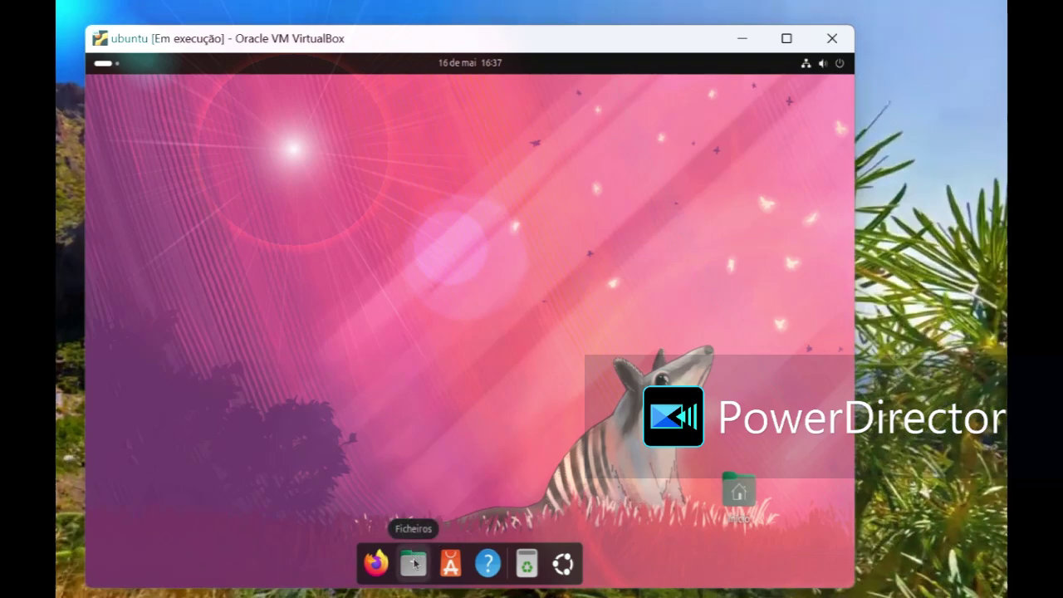
Step: Launch Firefox and skip through its welcome screens to start browsing
{"action": "left_click", "coordinate": [376, 564]}
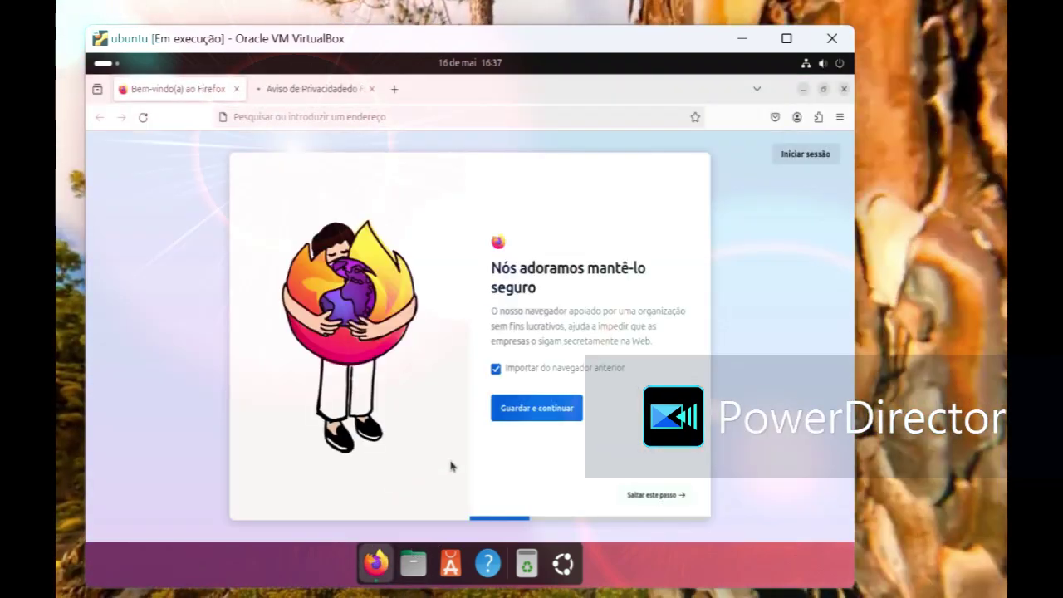
{"action": "left_click", "coordinate": [639, 497]}
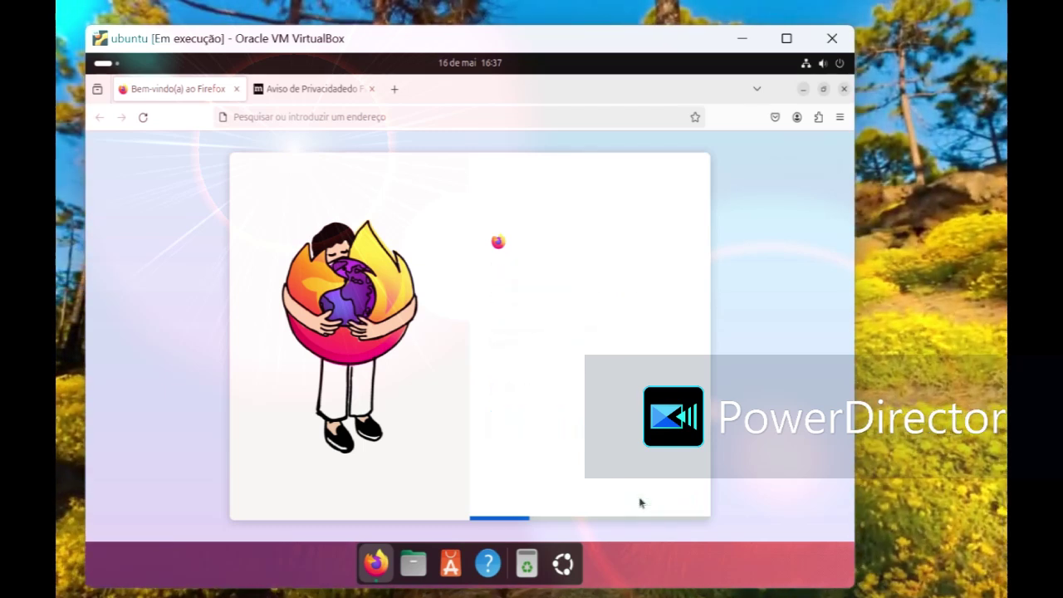
{"action": "left_click", "coordinate": [638, 496]}
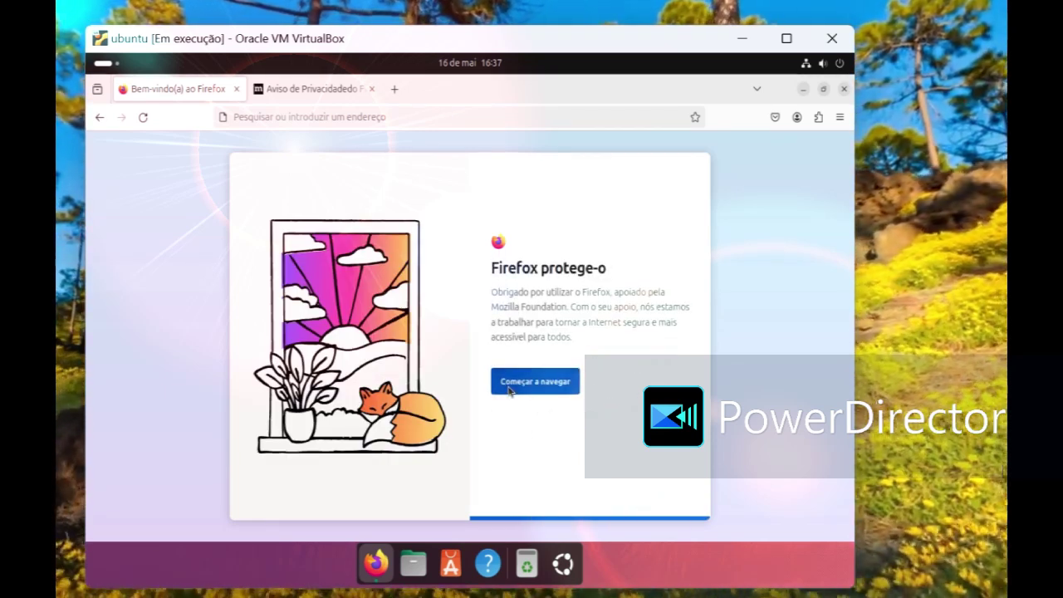
{"action": "left_click", "coordinate": [510, 388]}
Step: Search Google for 'gnome', accept cookies, glance at the GNOME site and return to results
{"action": "left_click", "coordinate": [374, 308]}
{"action": "type", "text": "gnome"}
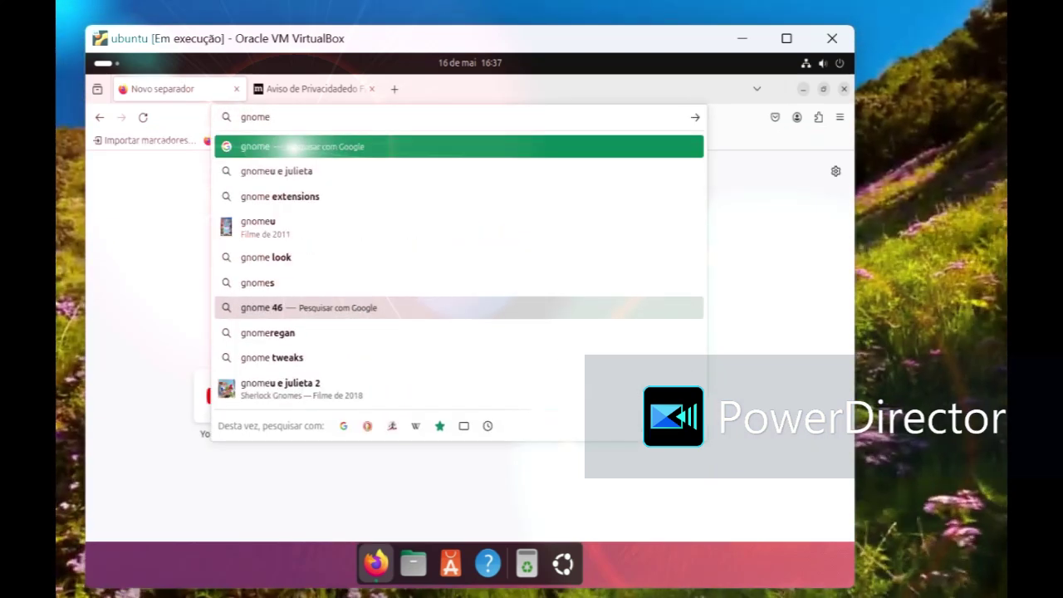
{"action": "key", "text": "Return"}
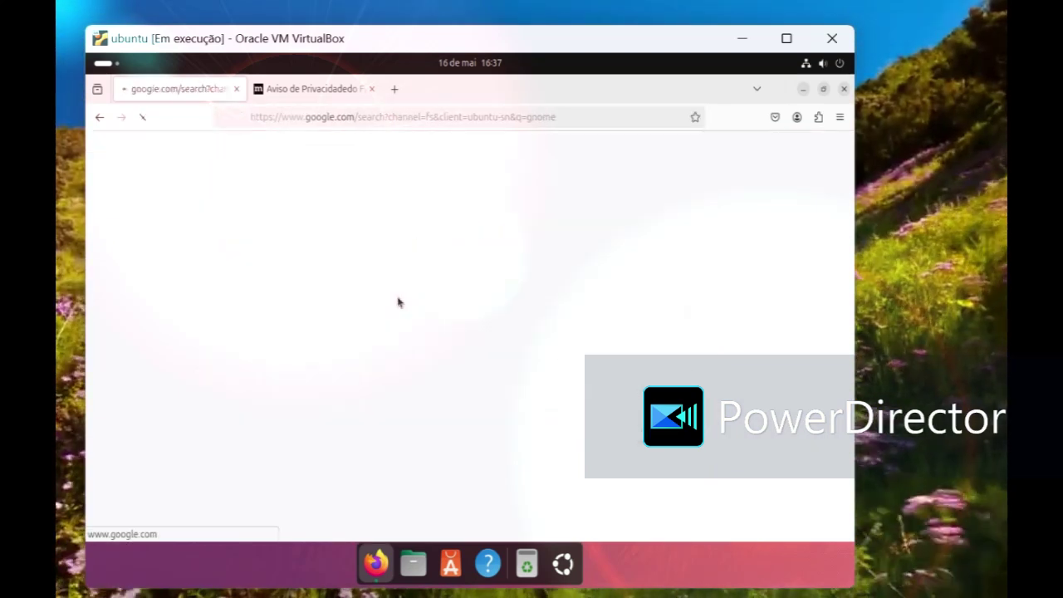
{"action": "scroll", "coordinate": [467, 299], "scroll_direction": "down", "scroll_amount": 5}
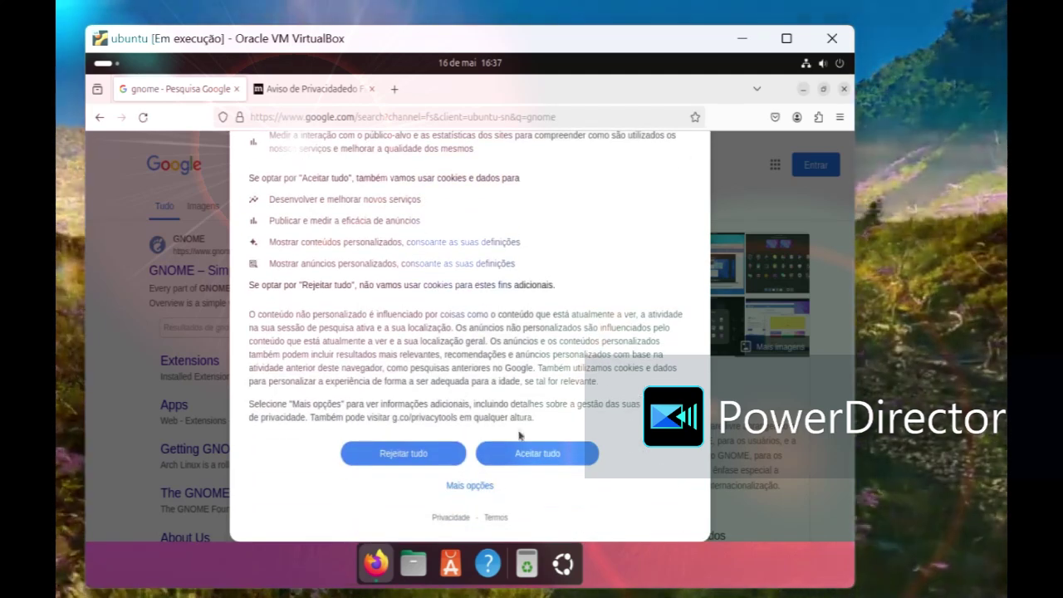
{"action": "left_click", "coordinate": [516, 461]}
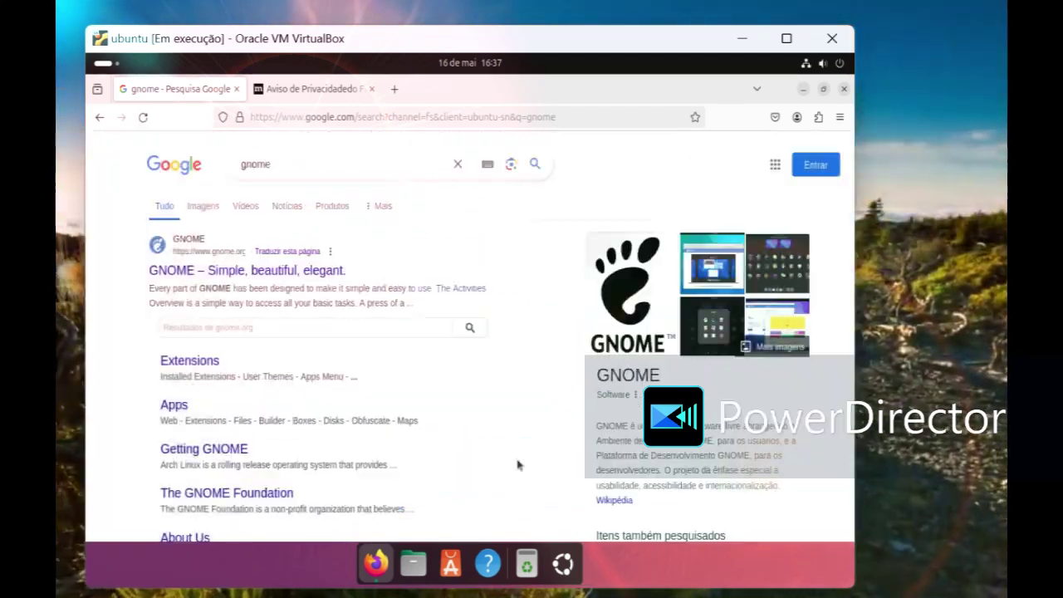
{"action": "left_click", "coordinate": [260, 277]}
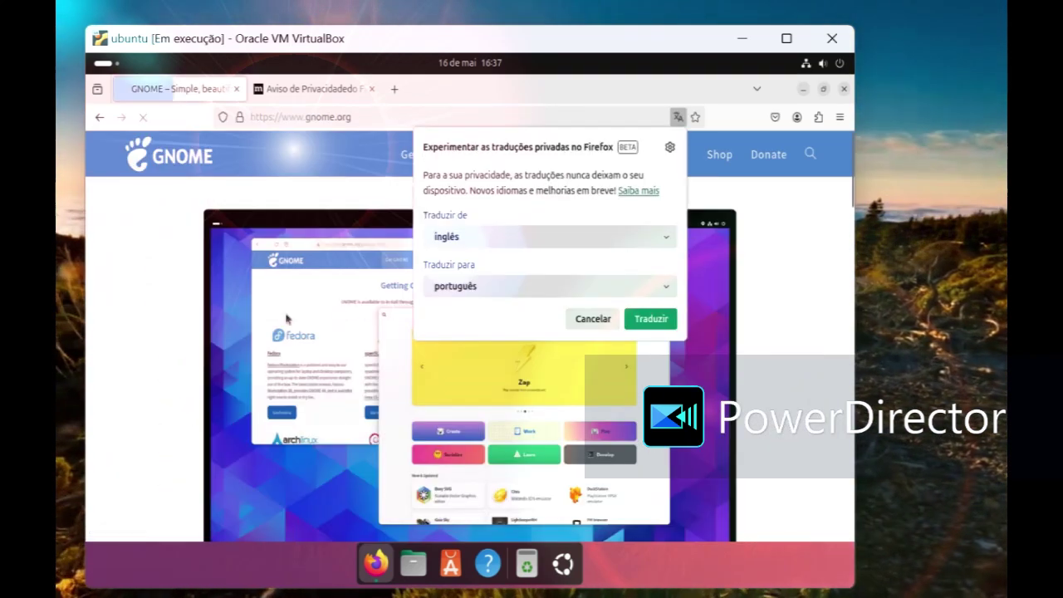
{"action": "left_click", "coordinate": [100, 119]}
Step: Refine the Google search to 'gnome themes'
{"action": "left_click", "coordinate": [302, 165]}
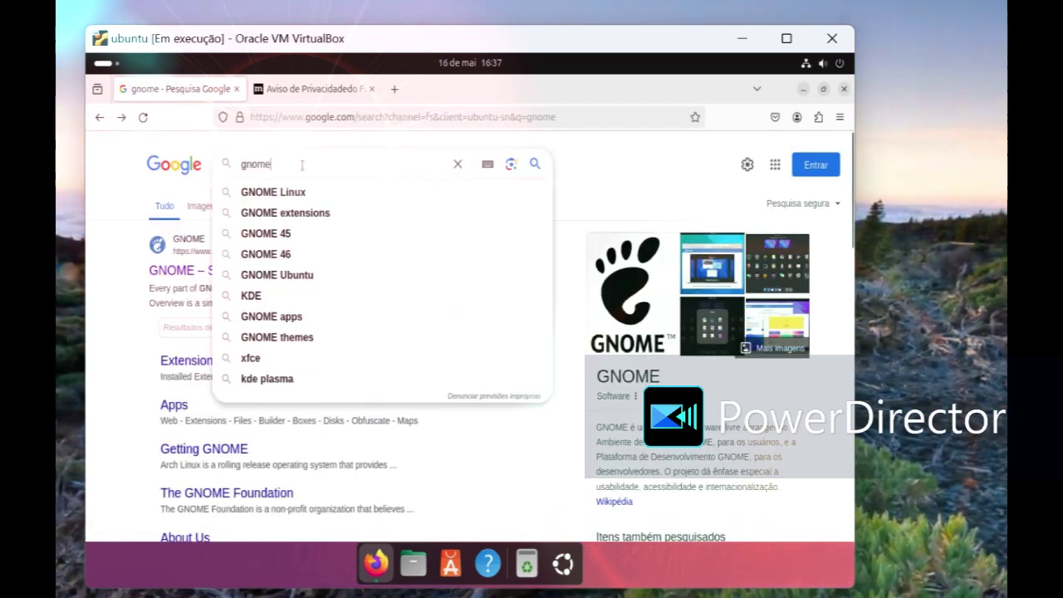
{"action": "type", "text": "t"}
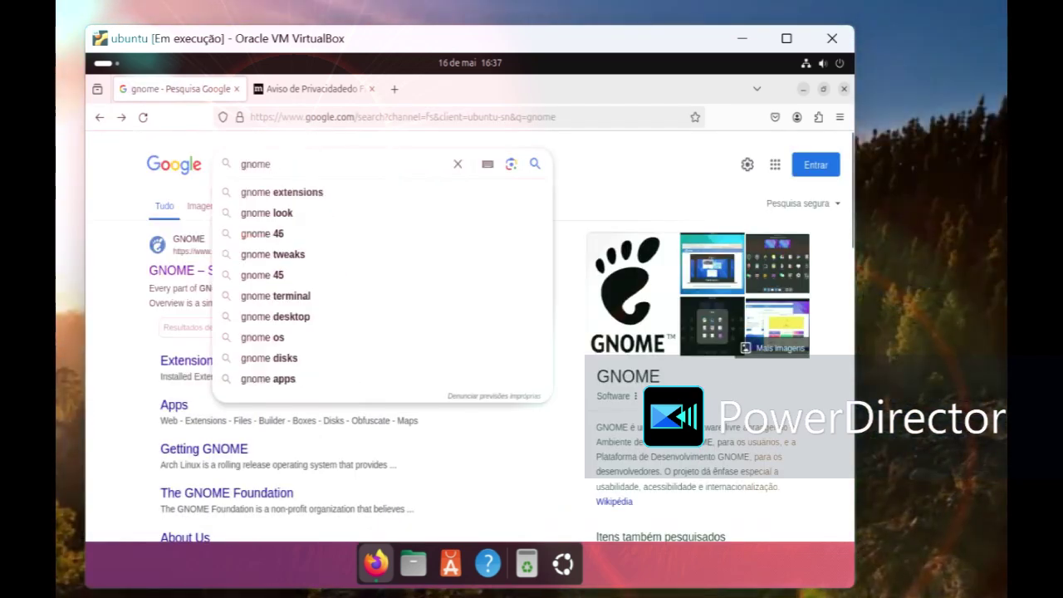
{"action": "type", "text": "oo"}
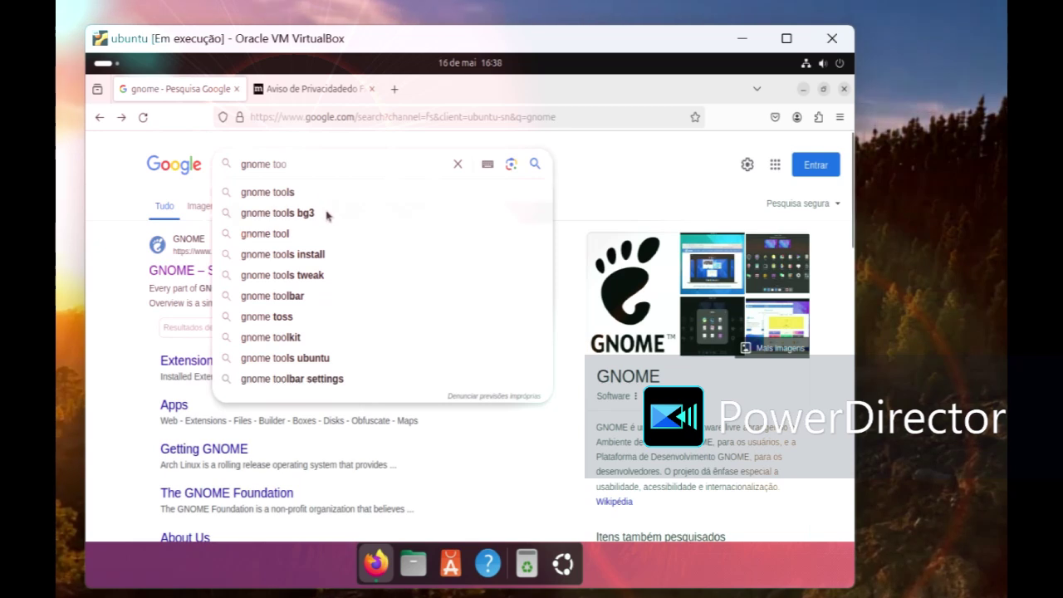
{"action": "key", "text": "BackSpace"}
{"action": "key", "text": "BackSpace"}
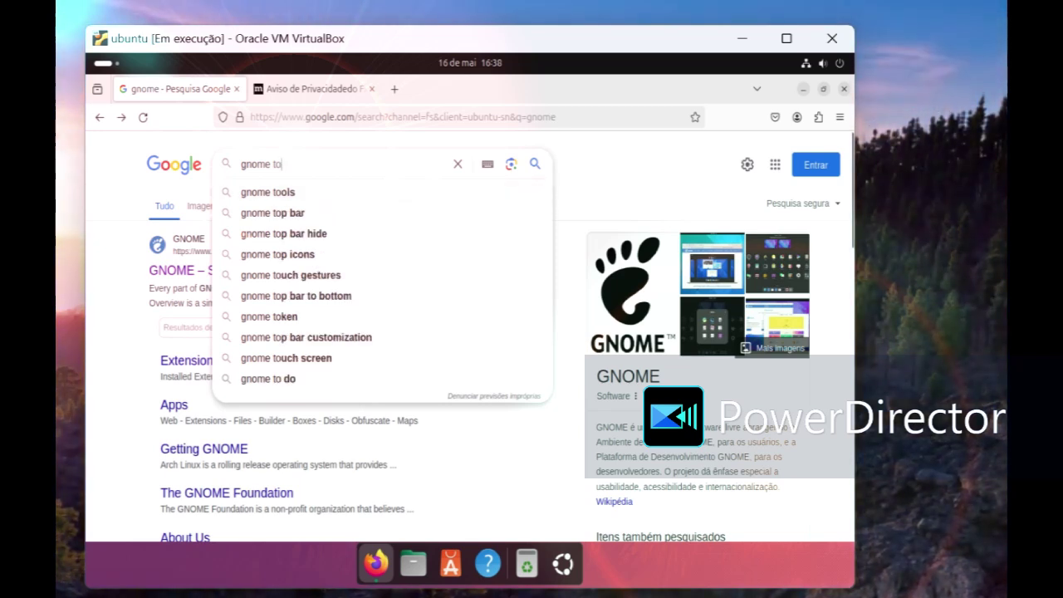
{"action": "left_click", "coordinate": [323, 198]}
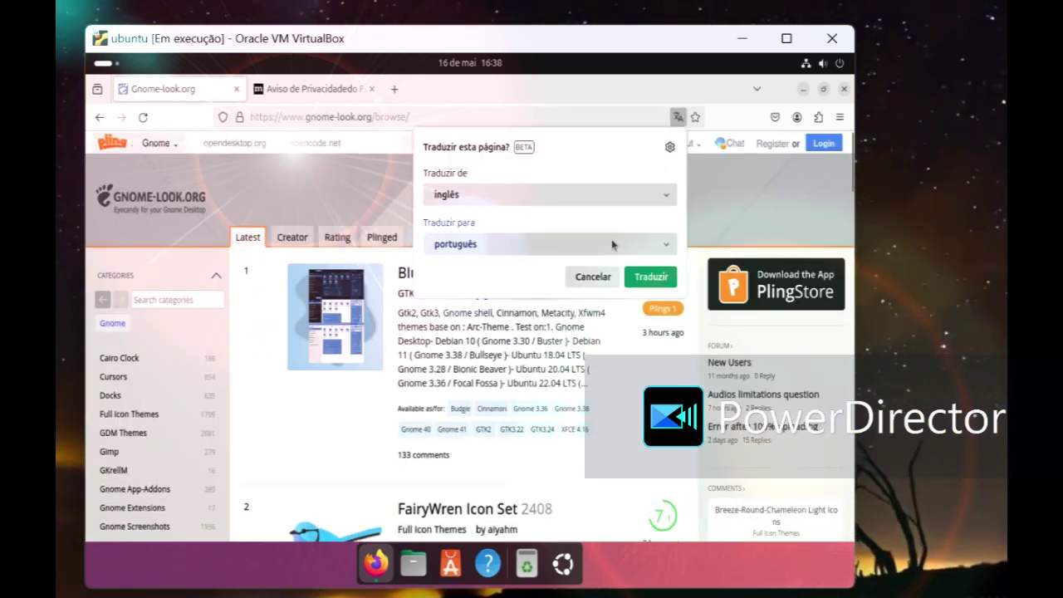
Step: Decline page translation and browse the Full Icon Themes category to the Mojave CT icons
{"action": "left_click", "coordinate": [594, 277]}
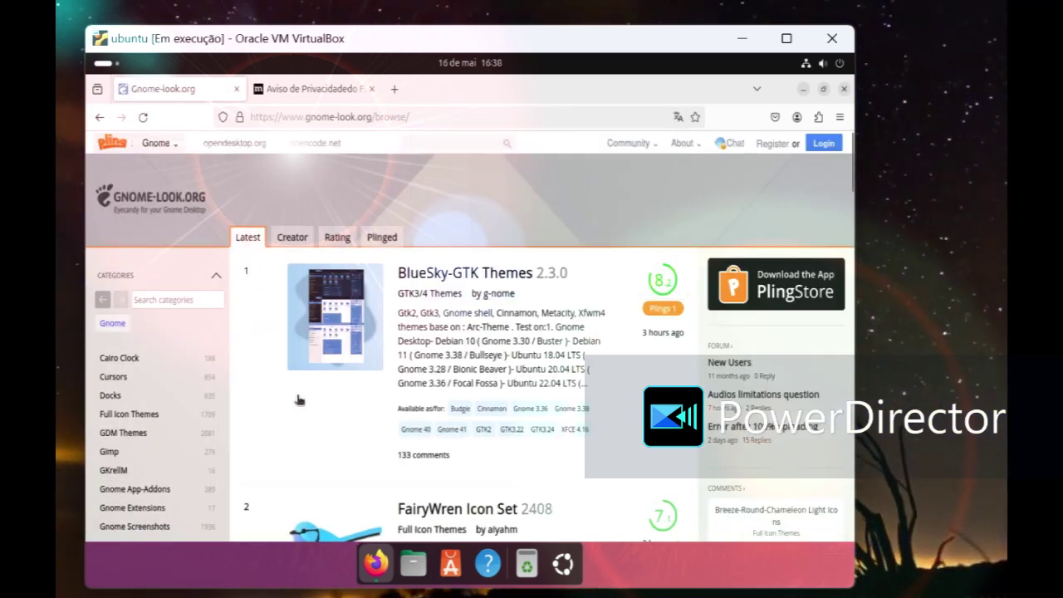
{"action": "left_click", "coordinate": [157, 418]}
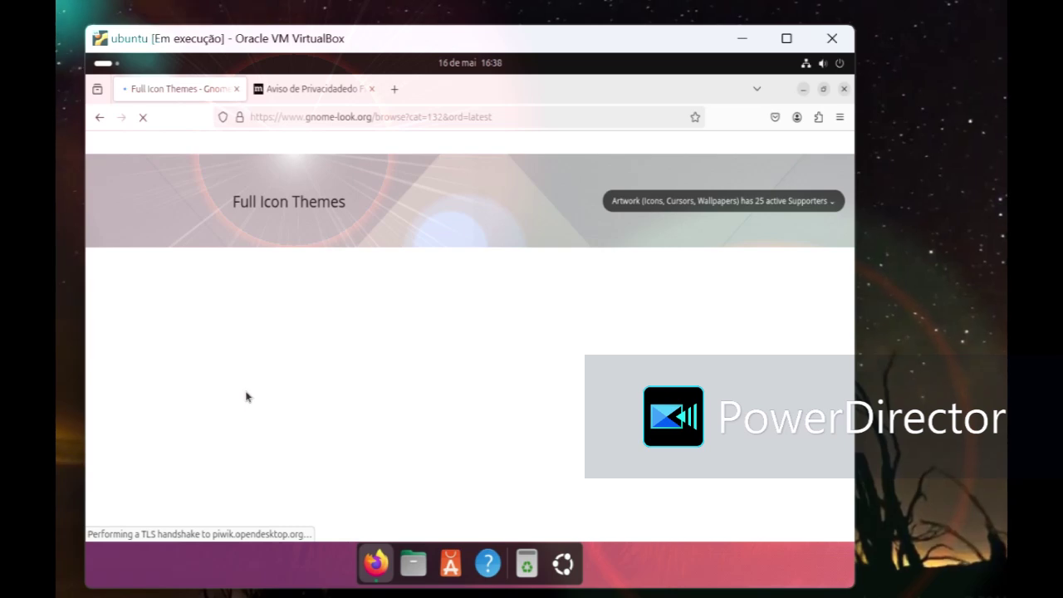
{"action": "scroll", "coordinate": [301, 375], "scroll_direction": "down", "scroll_amount": 10}
{"action": "scroll", "coordinate": [378, 362], "scroll_direction": "down", "scroll_amount": 12}
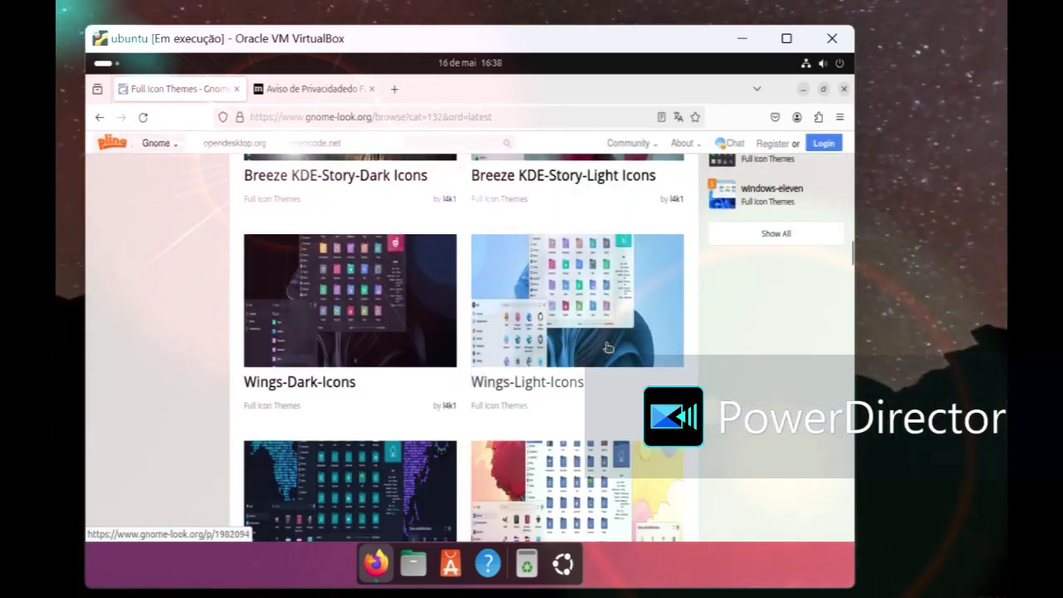
{"action": "scroll", "coordinate": [647, 347], "scroll_direction": "up", "scroll_amount": 3}
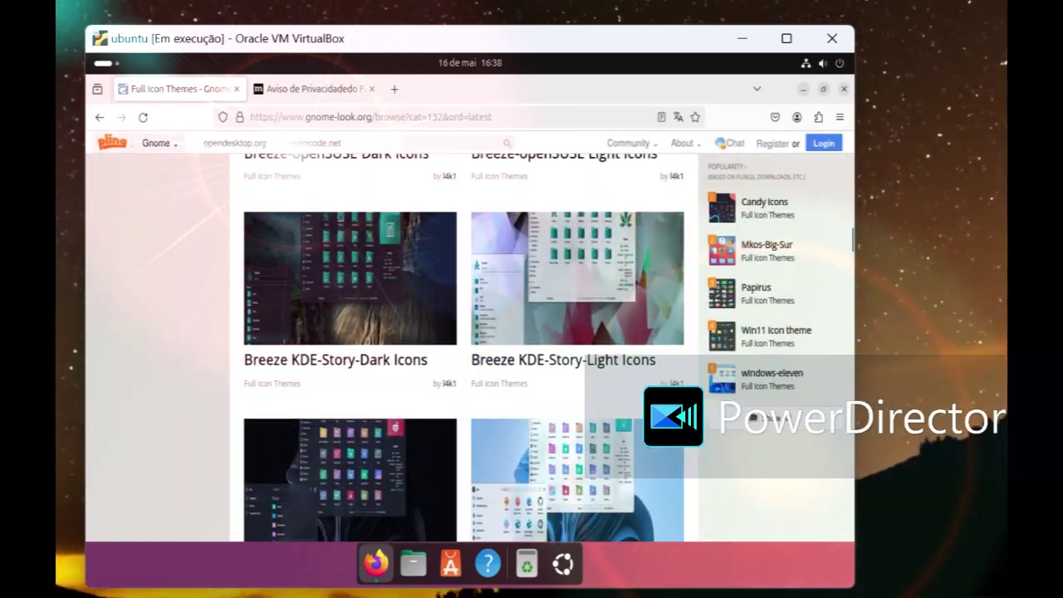
{"action": "scroll", "coordinate": [762, 404], "scroll_direction": "down", "scroll_amount": 12}
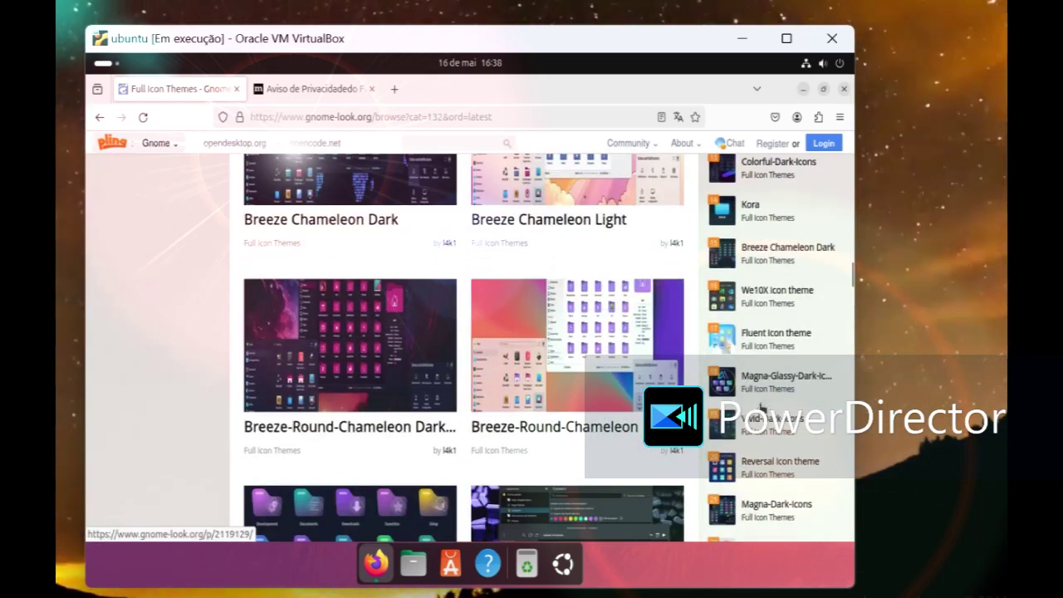
{"action": "scroll", "coordinate": [762, 404], "scroll_direction": "down", "scroll_amount": 9}
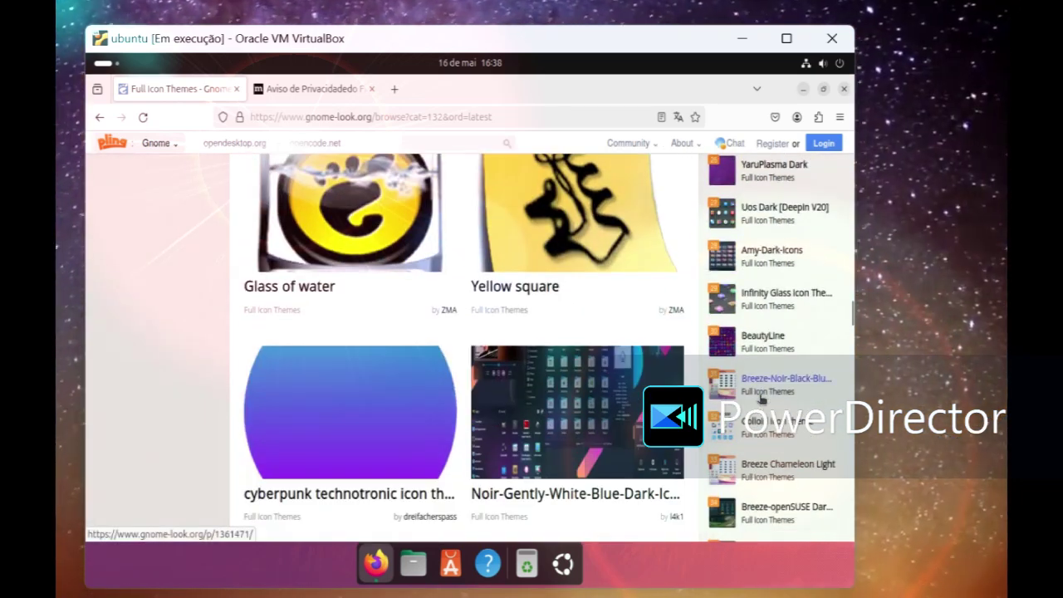
{"action": "scroll", "coordinate": [761, 401], "scroll_direction": "down", "scroll_amount": 8}
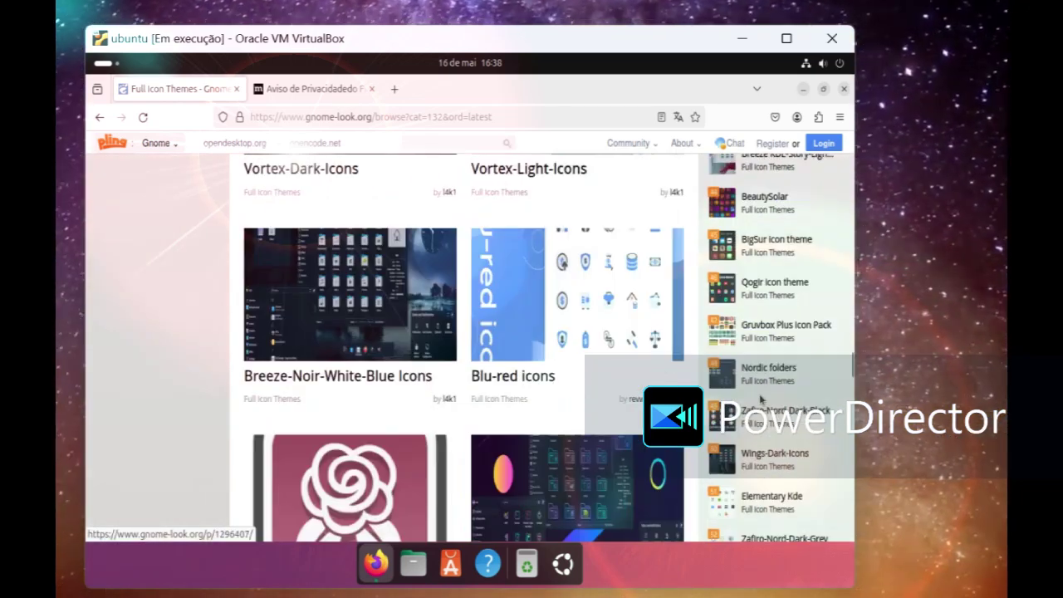
{"action": "scroll", "coordinate": [760, 401], "scroll_direction": "down", "scroll_amount": 2}
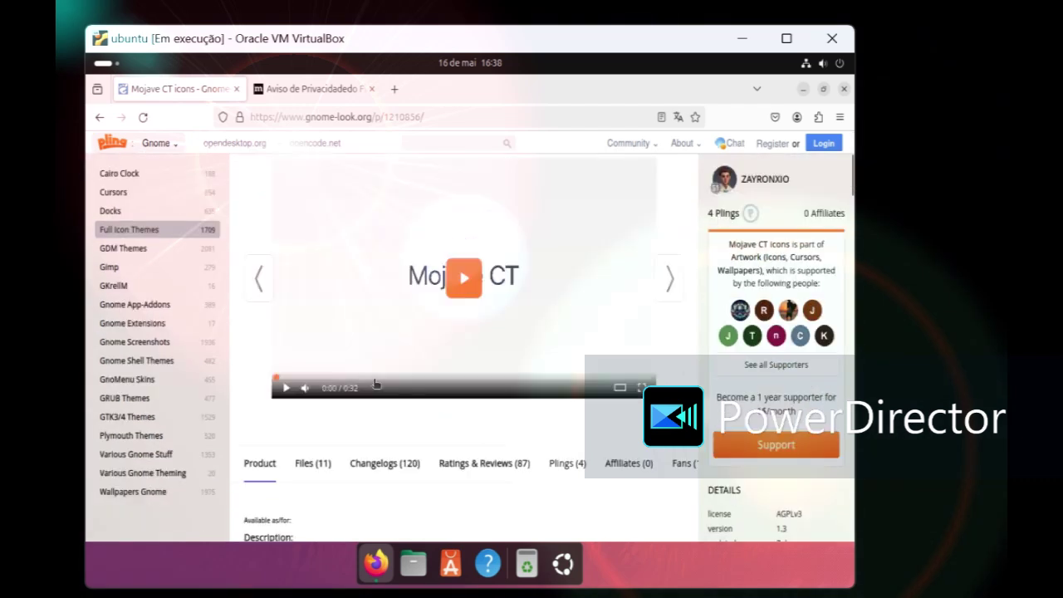
{"action": "scroll", "coordinate": [366, 384], "scroll_direction": "down", "scroll_amount": 3}
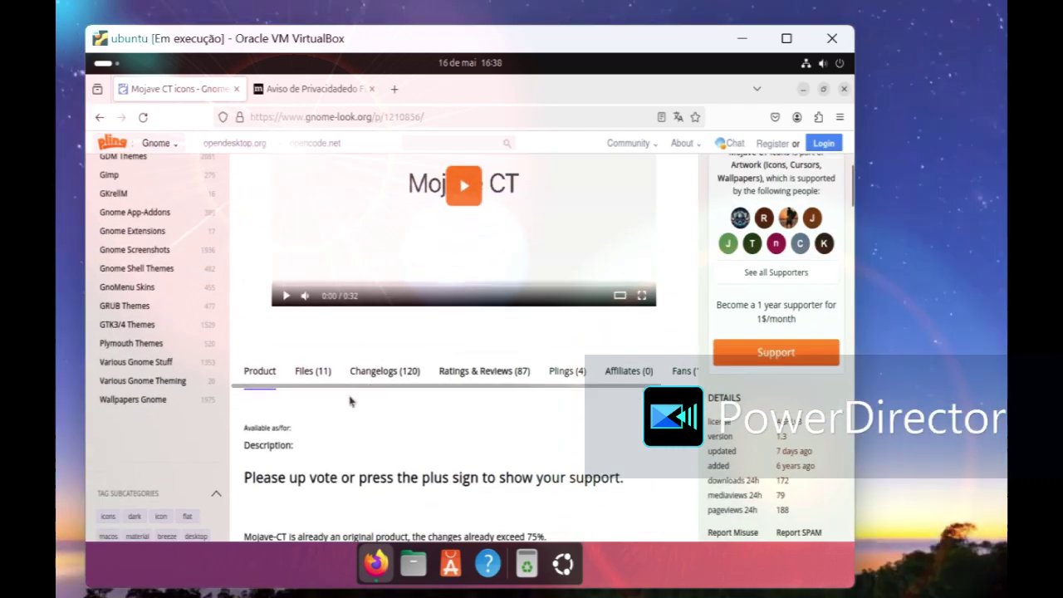
Step: Download Mojave-CT-Classic.tar.xz from the Files list, then go to GTK3/4 Themes
{"action": "left_click", "coordinate": [313, 372]}
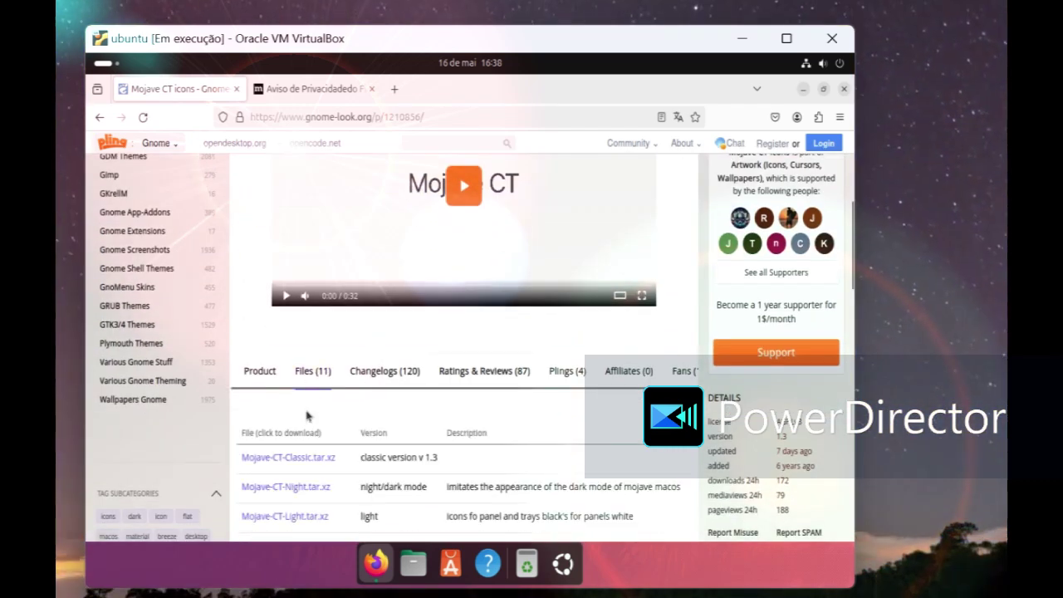
{"action": "left_click", "coordinate": [285, 458]}
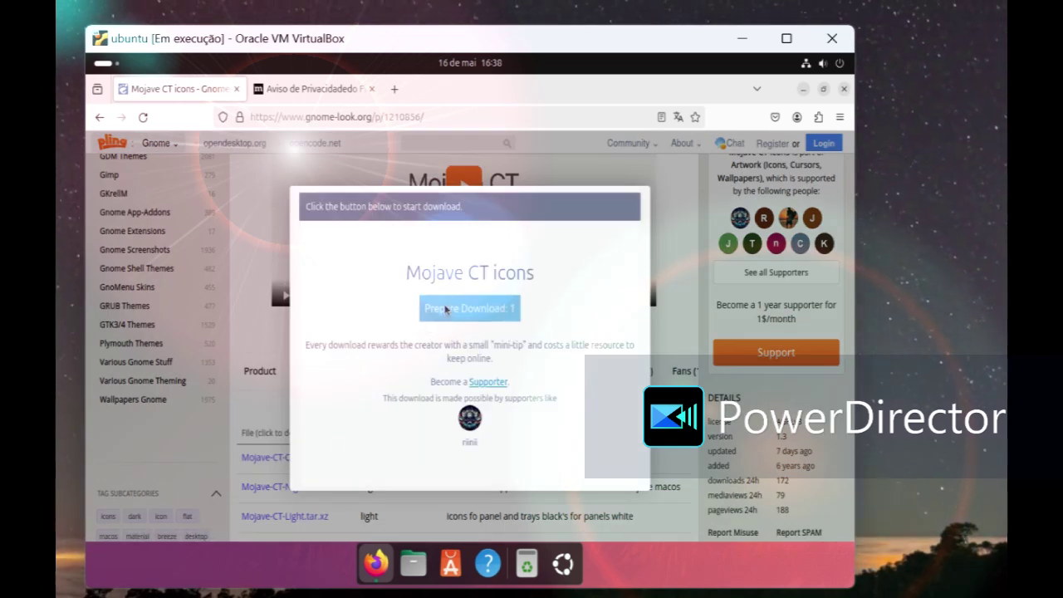
{"action": "left_click", "coordinate": [440, 310]}
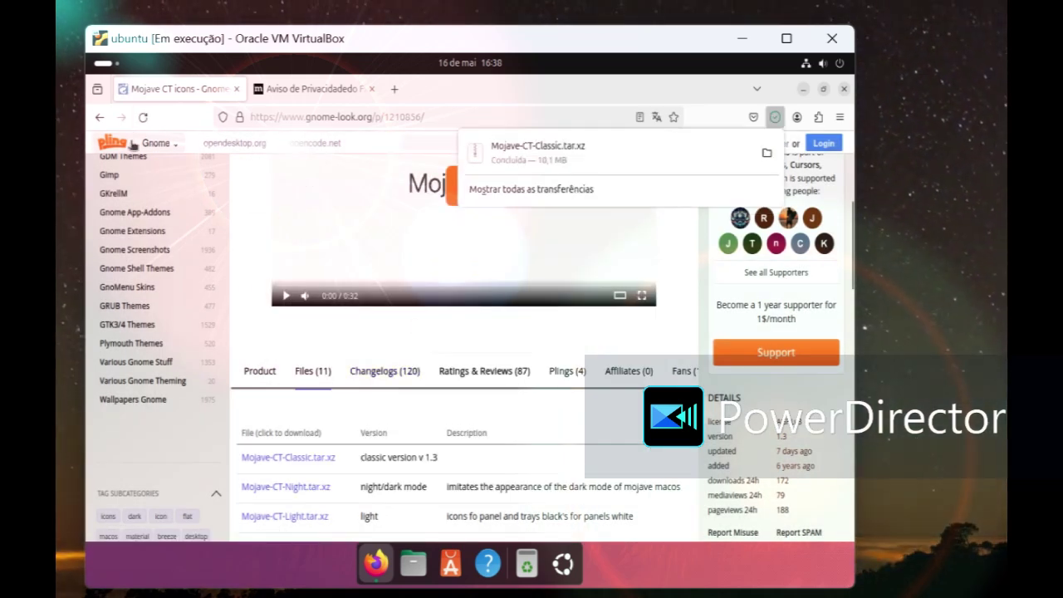
{"action": "left_click", "coordinate": [162, 326]}
Step: Download WhiteSur-Light.tar.xz (0.2 MB) from the WhiteSur Gtk Theme page and close Firefox
{"action": "scroll", "coordinate": [776, 274], "scroll_direction": "down", "scroll_amount": 15}
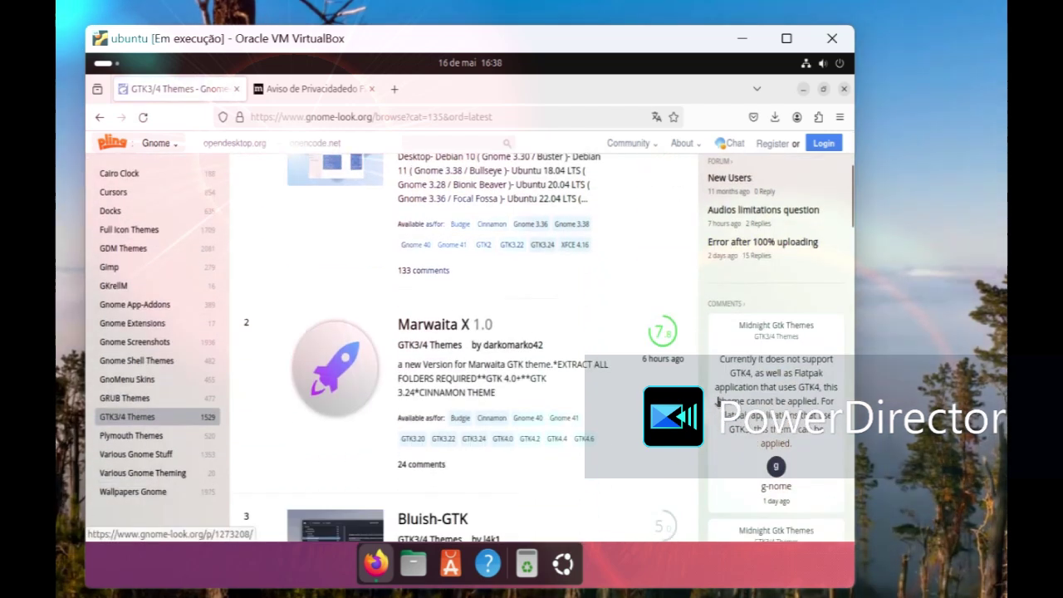
{"action": "scroll", "coordinate": [776, 274], "scroll_direction": "down", "scroll_amount": 5}
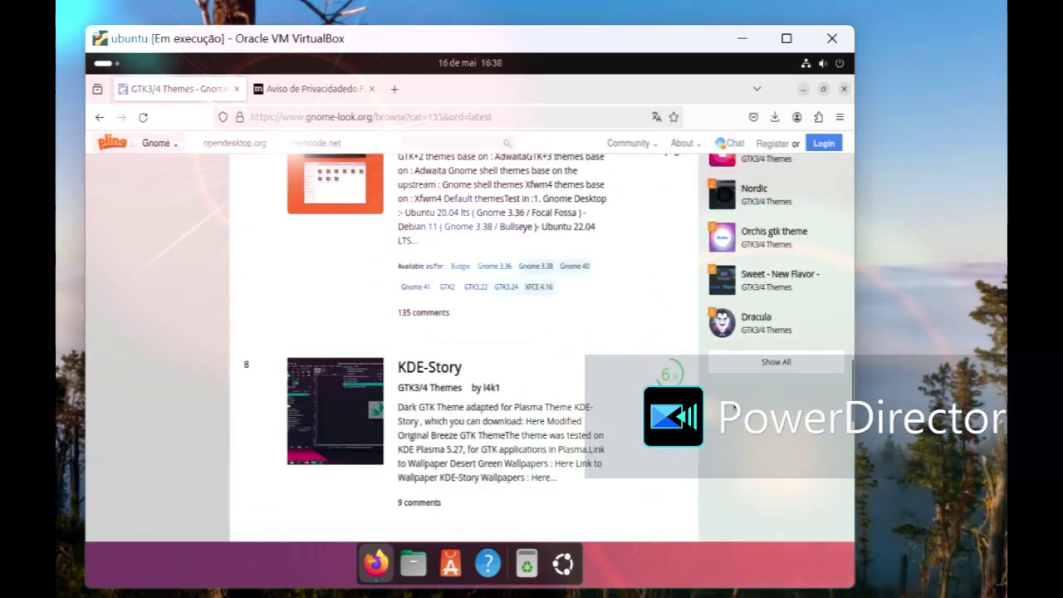
{"action": "scroll", "coordinate": [776, 275], "scroll_direction": "up", "scroll_amount": 3}
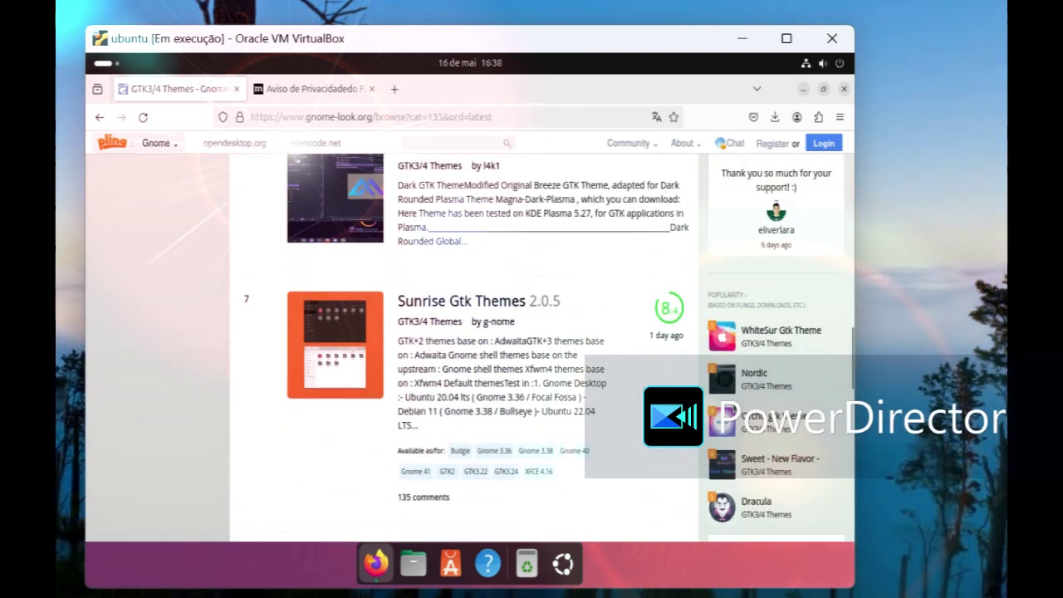
{"action": "left_click", "coordinate": [781, 331]}
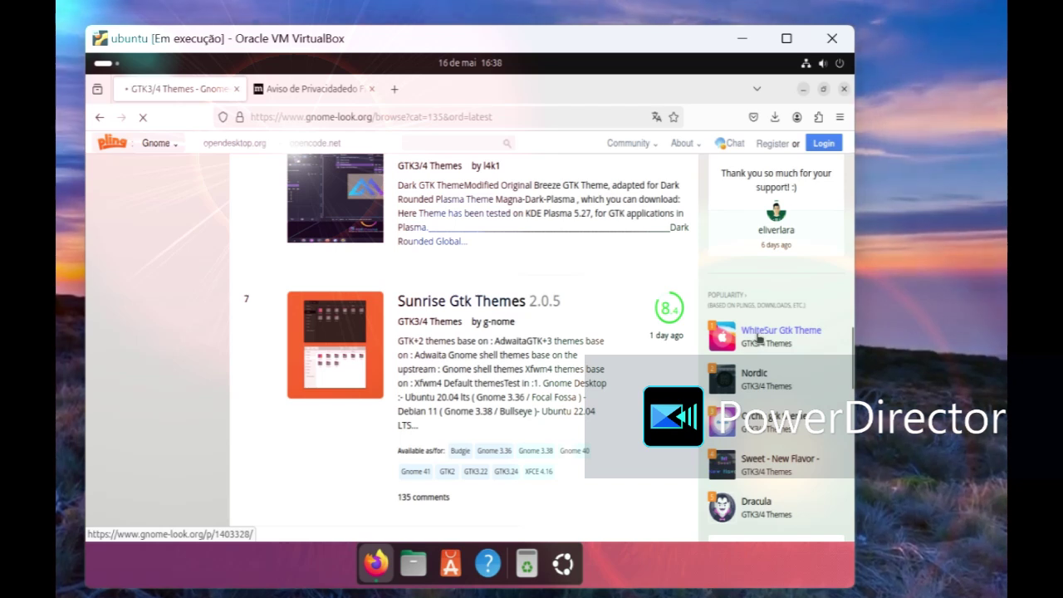
{"action": "scroll", "coordinate": [368, 400], "scroll_direction": "down", "scroll_amount": 10}
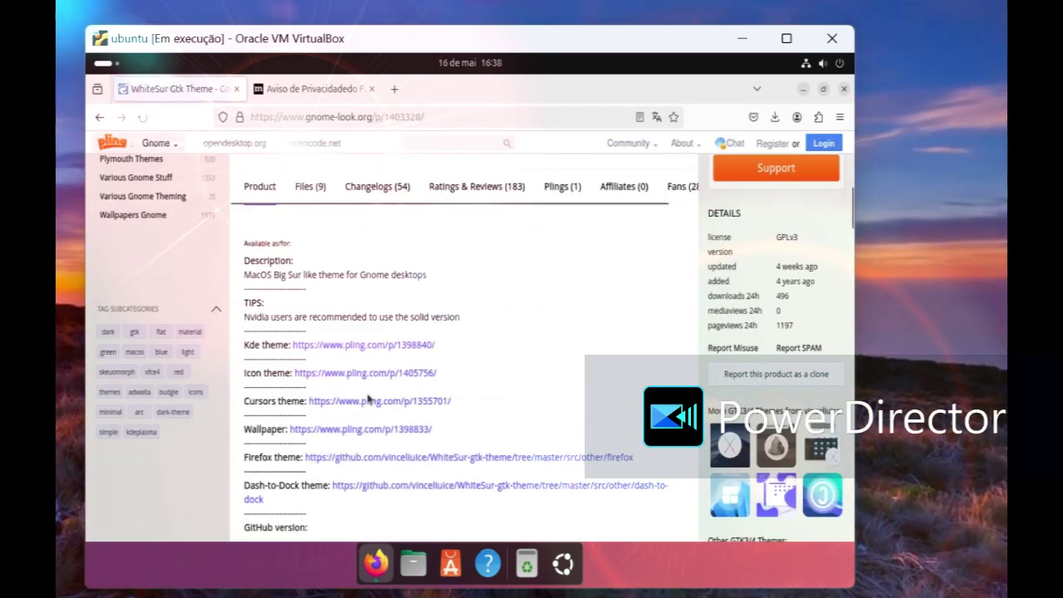
{"action": "scroll", "coordinate": [318, 324], "scroll_direction": "up", "scroll_amount": 3}
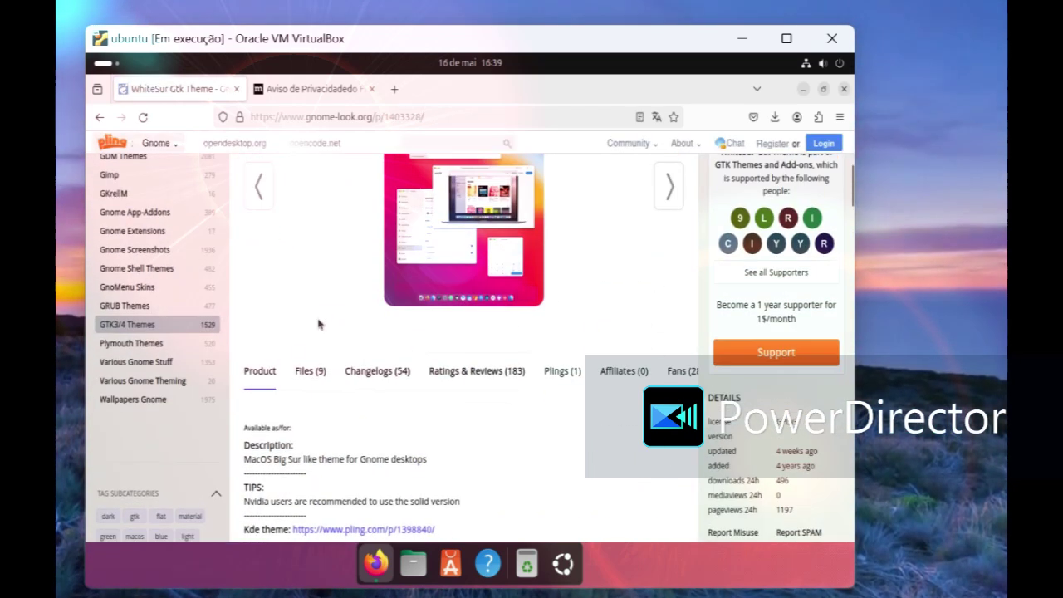
{"action": "left_click", "coordinate": [305, 373]}
{"action": "scroll", "coordinate": [363, 406], "scroll_direction": "down", "scroll_amount": 3}
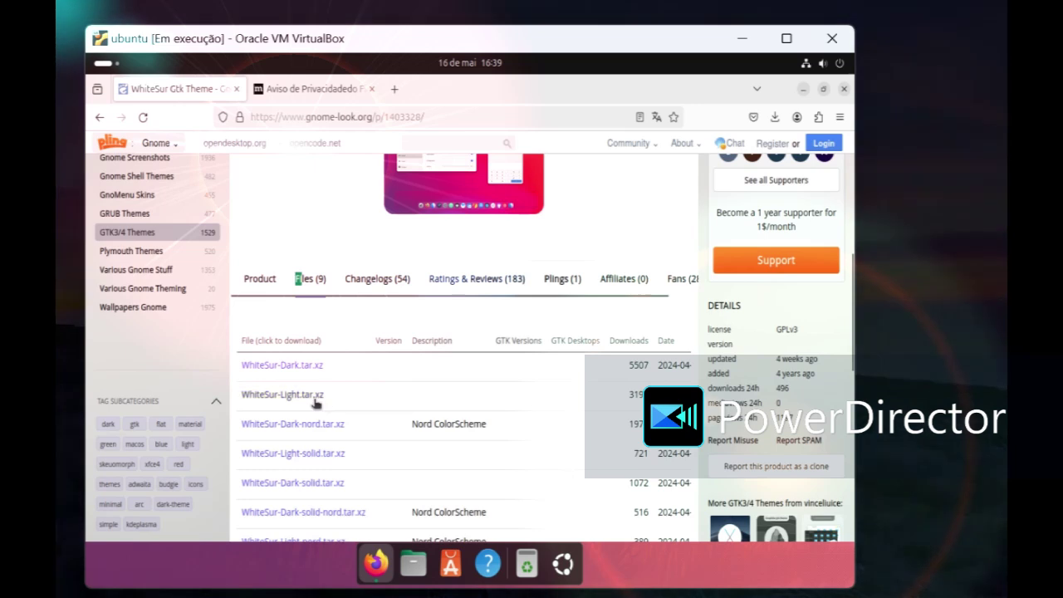
{"action": "left_click", "coordinate": [316, 404]}
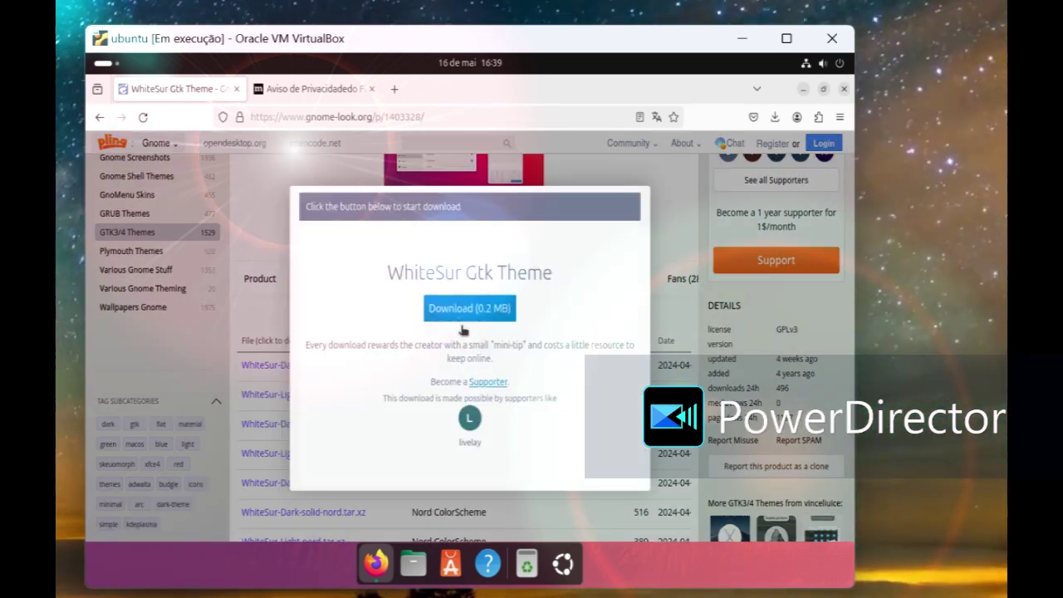
{"action": "left_click", "coordinate": [466, 308]}
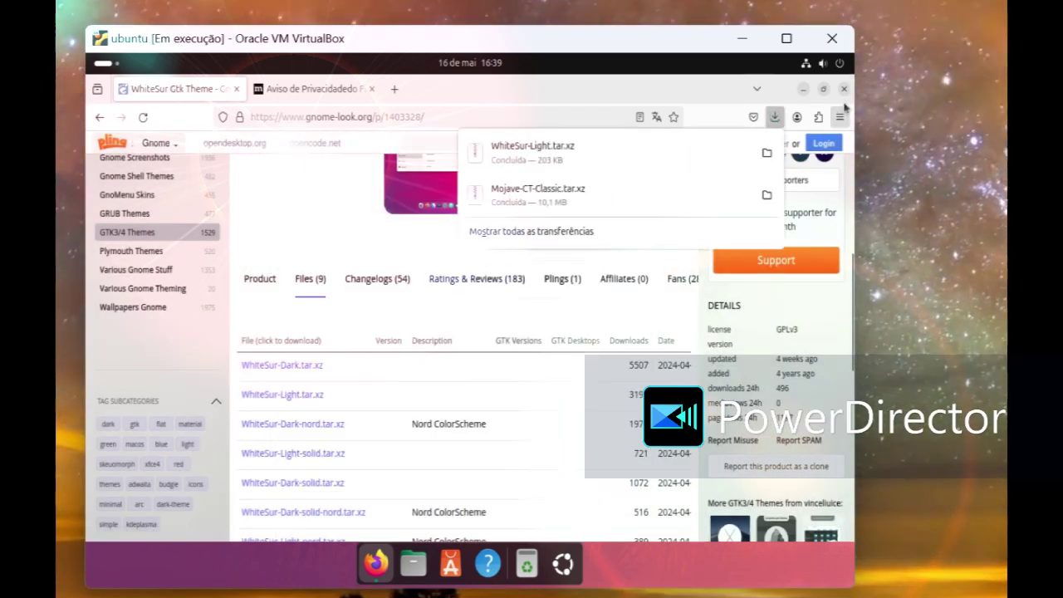
{"action": "left_click", "coordinate": [845, 88]}
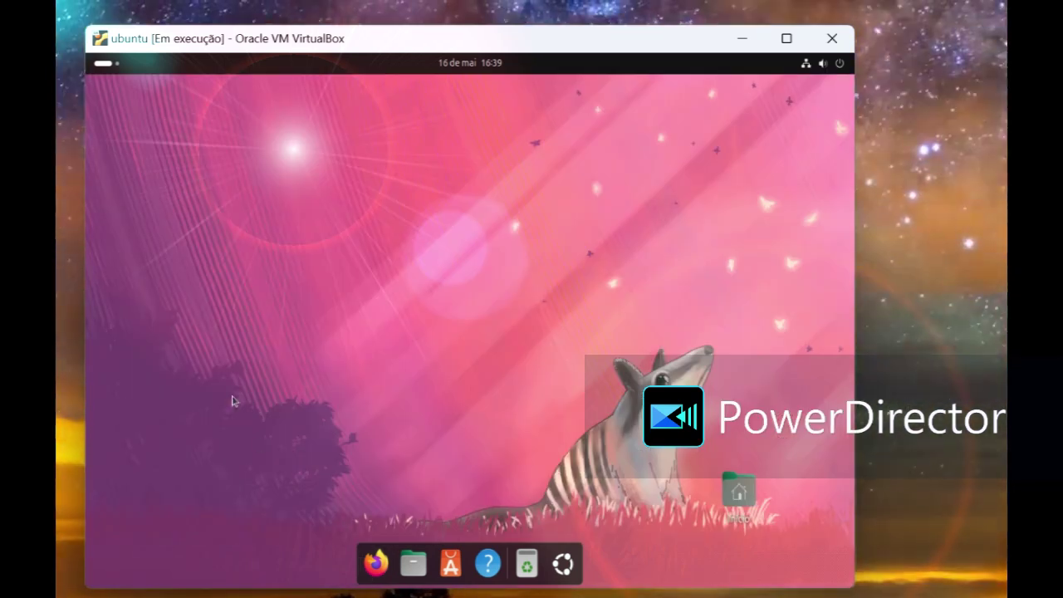
Step: Open Files and turn on 'Mostrar os ficheiros ocultos' for the home folder
{"action": "left_click", "coordinate": [414, 565]}
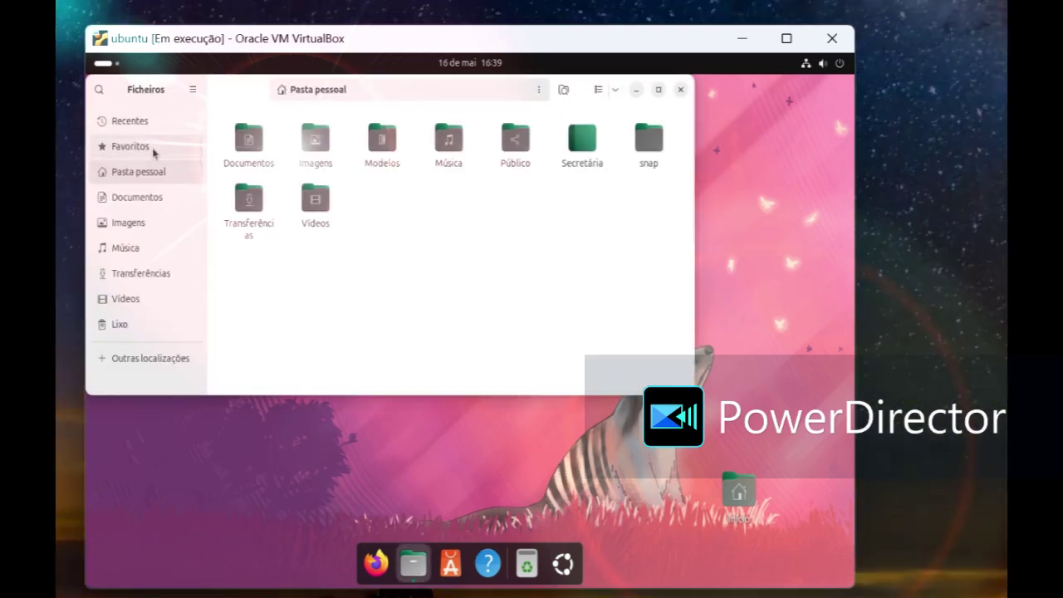
{"action": "left_click", "coordinate": [194, 92]}
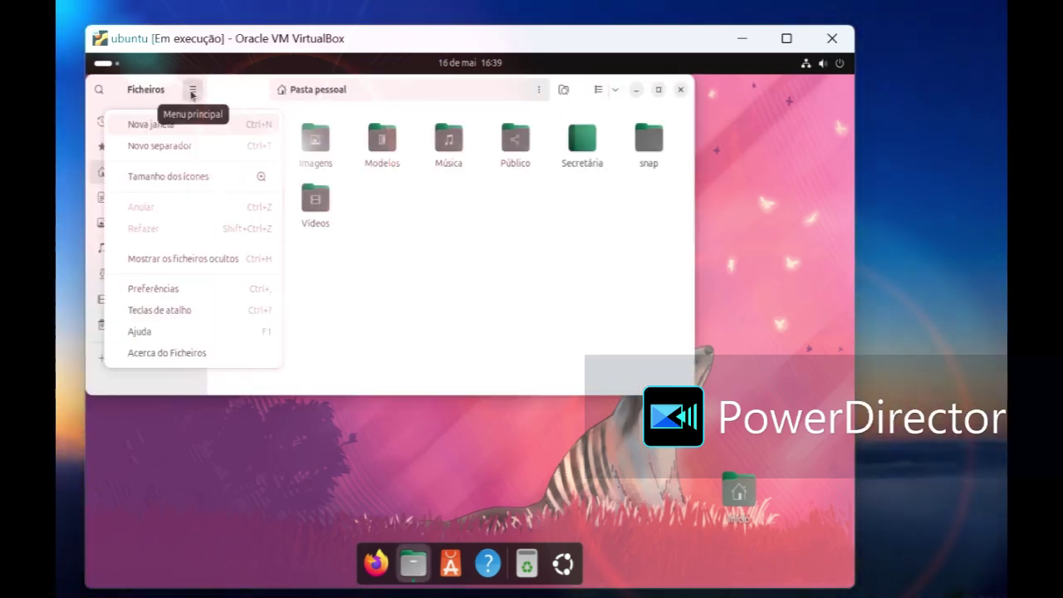
{"action": "left_click", "coordinate": [195, 92]}
{"action": "left_click", "coordinate": [166, 149]}
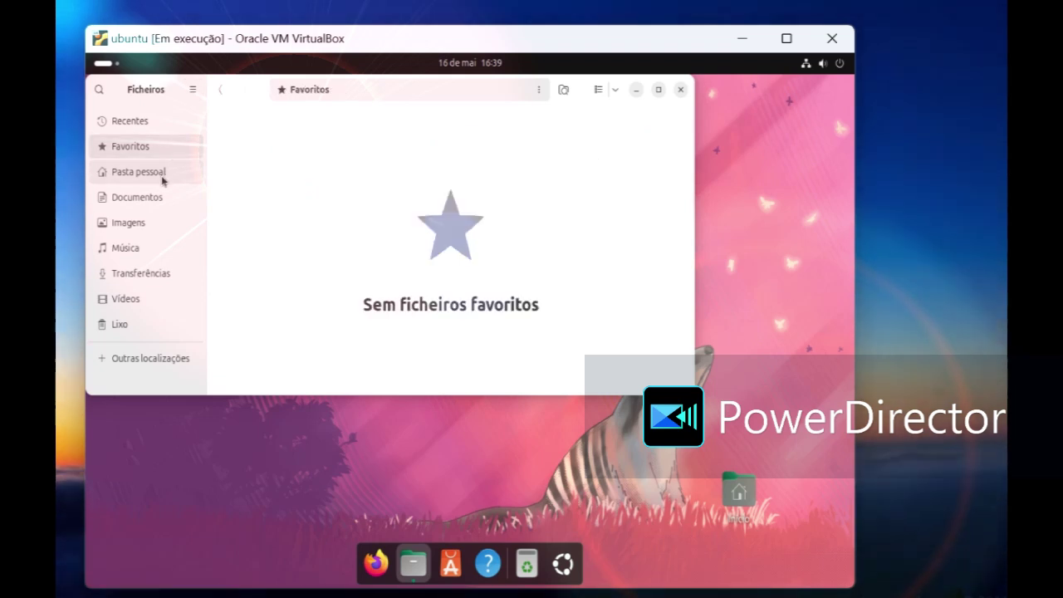
{"action": "left_click", "coordinate": [161, 174]}
{"action": "left_click", "coordinate": [191, 92]}
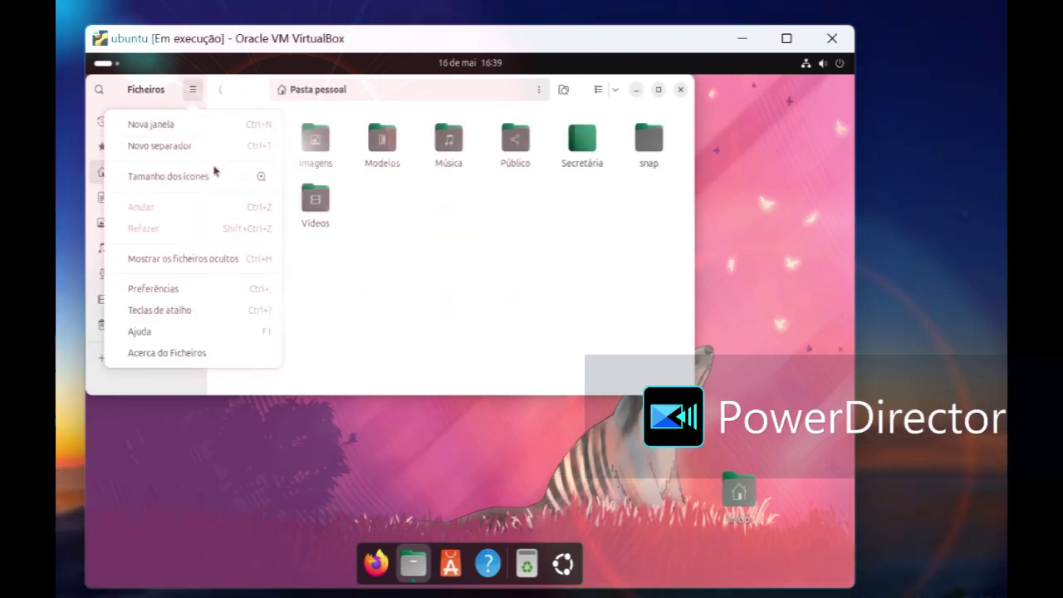
{"action": "left_click", "coordinate": [172, 268]}
Step: Create a new folder named .icons in the home folder
{"action": "right_click", "coordinate": [394, 276]}
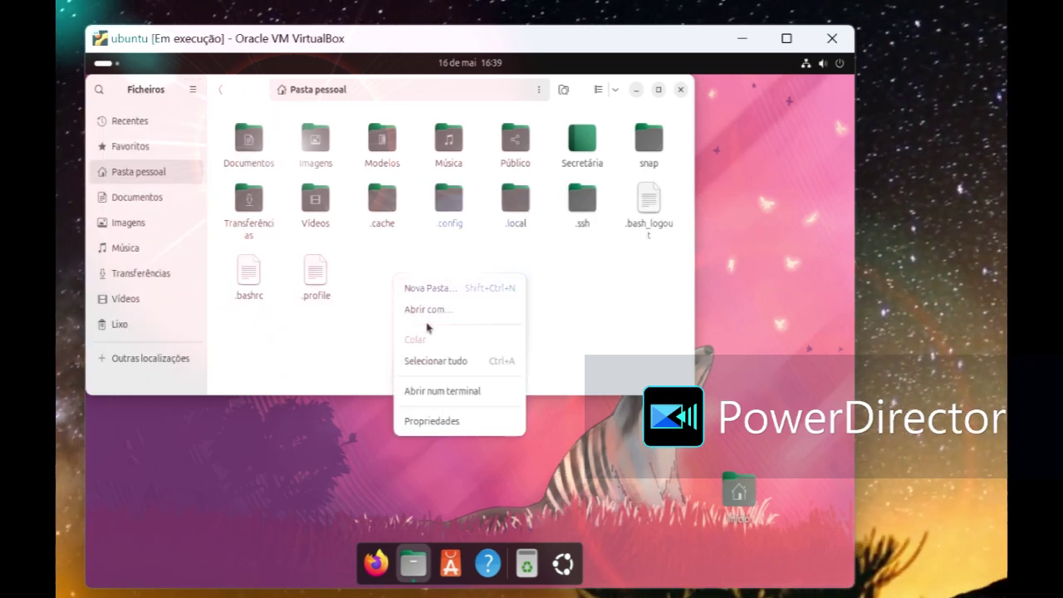
{"action": "left_click", "coordinate": [424, 289]}
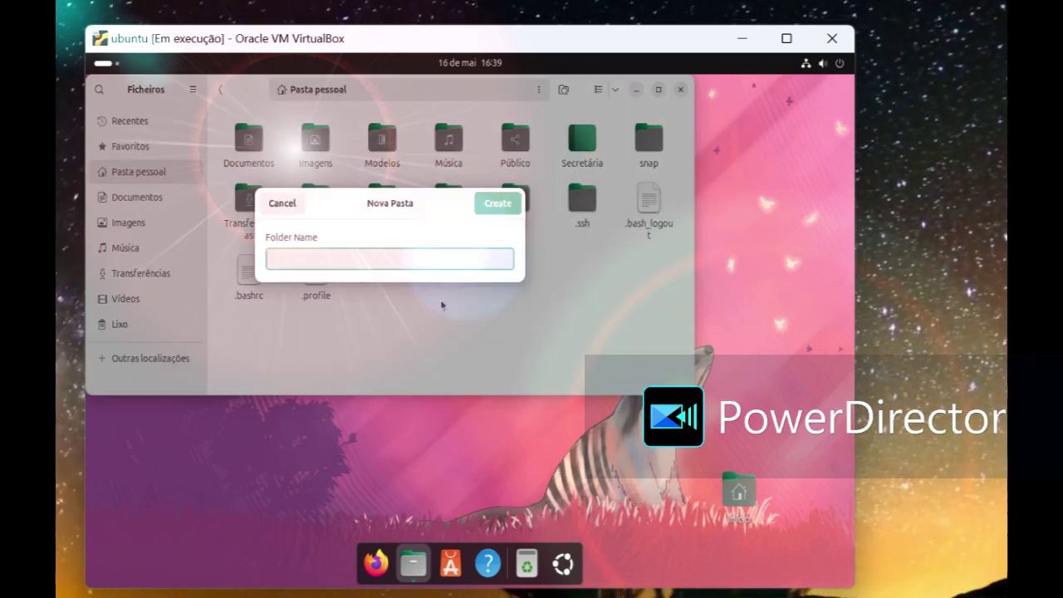
{"action": "type", "text": "."}
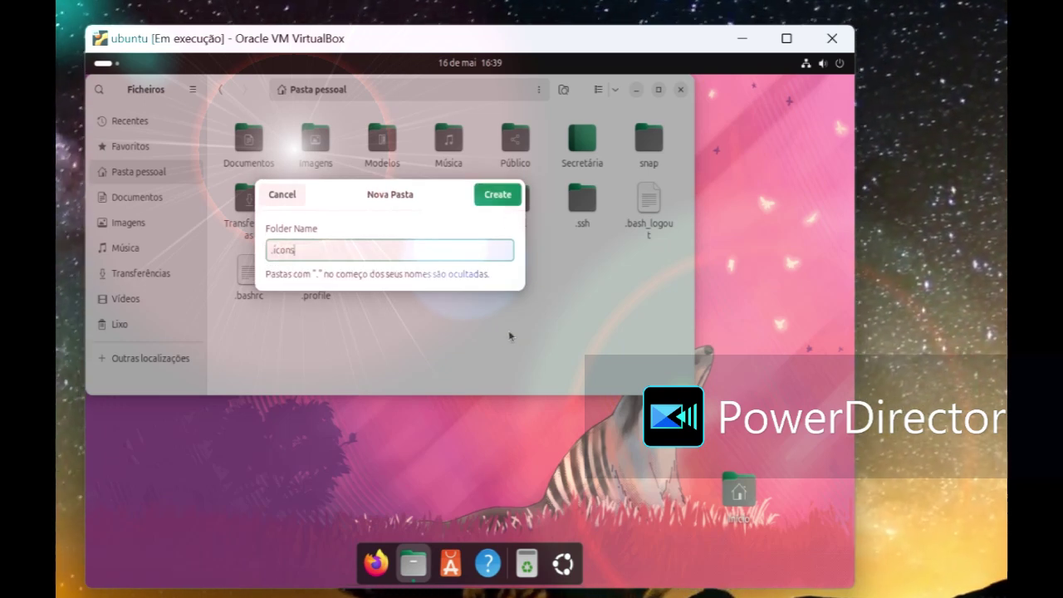
{"action": "type", "text": "icons"}
{"action": "left_click", "coordinate": [497, 194]}
Step: Create a second new folder named .themes, correcting the misspelt name
{"action": "right_click", "coordinate": [465, 285]}
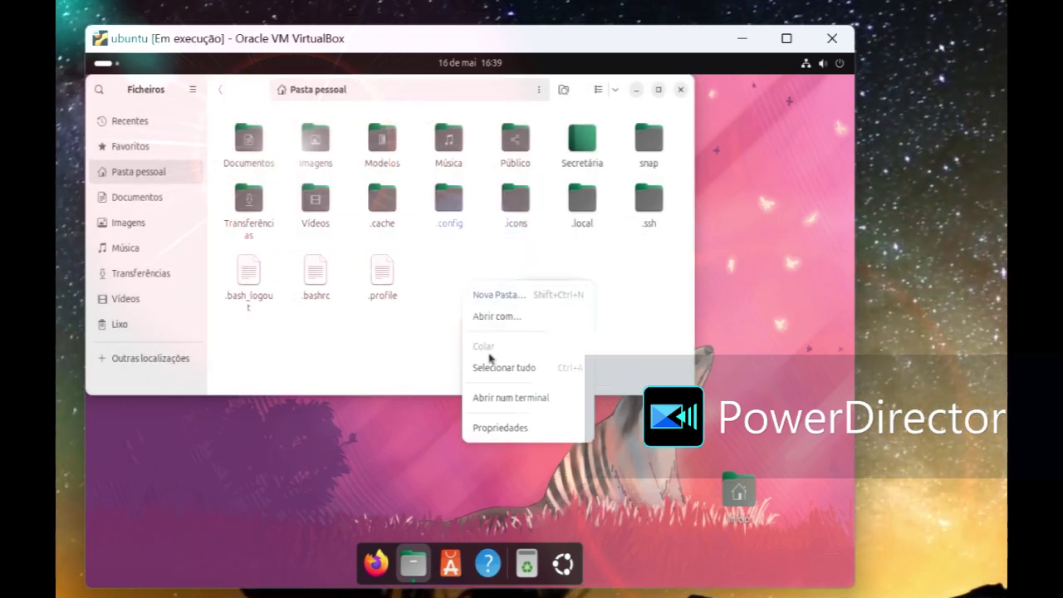
{"action": "left_click", "coordinate": [479, 287]}
{"action": "right_click", "coordinate": [480, 291]}
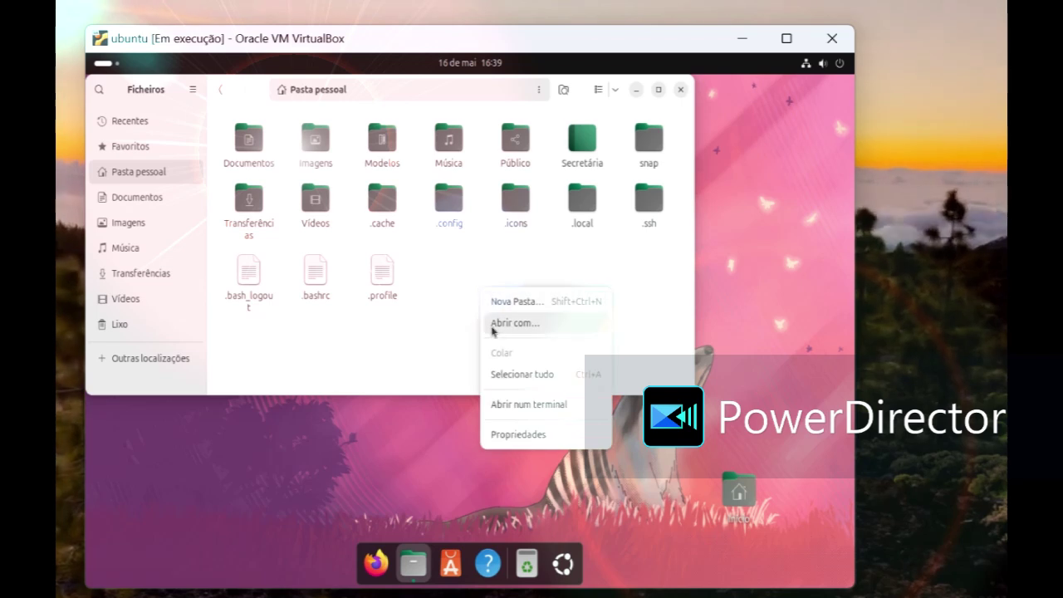
{"action": "left_click", "coordinate": [492, 303]}
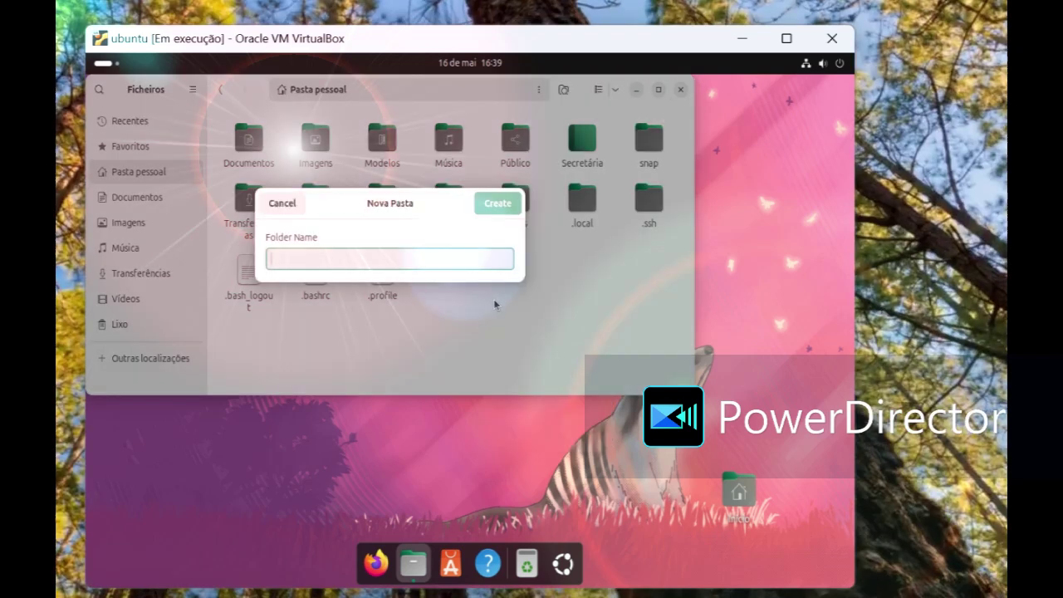
{"action": "type", "text": ".tehemes"}
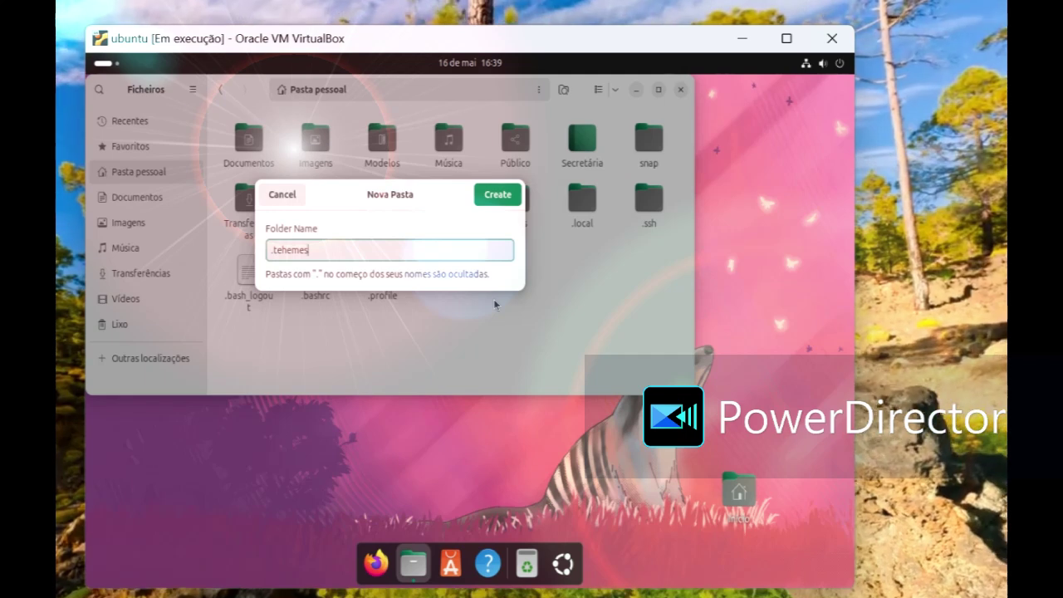
{"action": "key", "text": "BackSpace"}
{"action": "key", "text": "BackSpace"}
{"action": "key", "text": "BackSpace"}
{"action": "key", "text": "BackSpace"}
{"action": "key", "text": "BackSpace"}
{"action": "key", "text": "BackSpace"}
{"action": "key", "text": "BackSpace"}
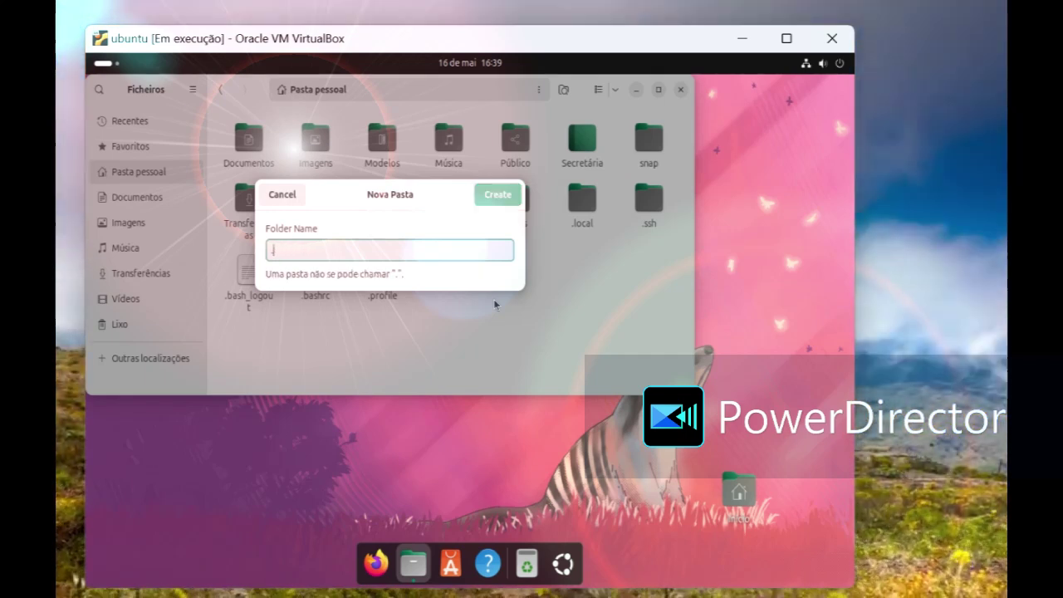
{"action": "type", "text": ".themes"}
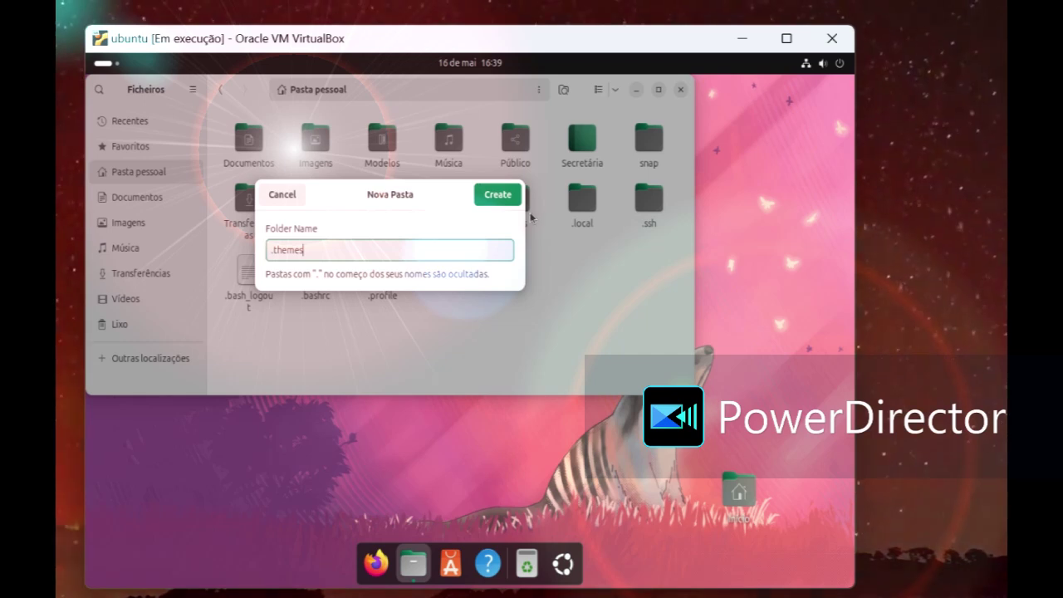
{"action": "left_click", "coordinate": [497, 194]}
{"action": "left_click", "coordinate": [480, 316]}
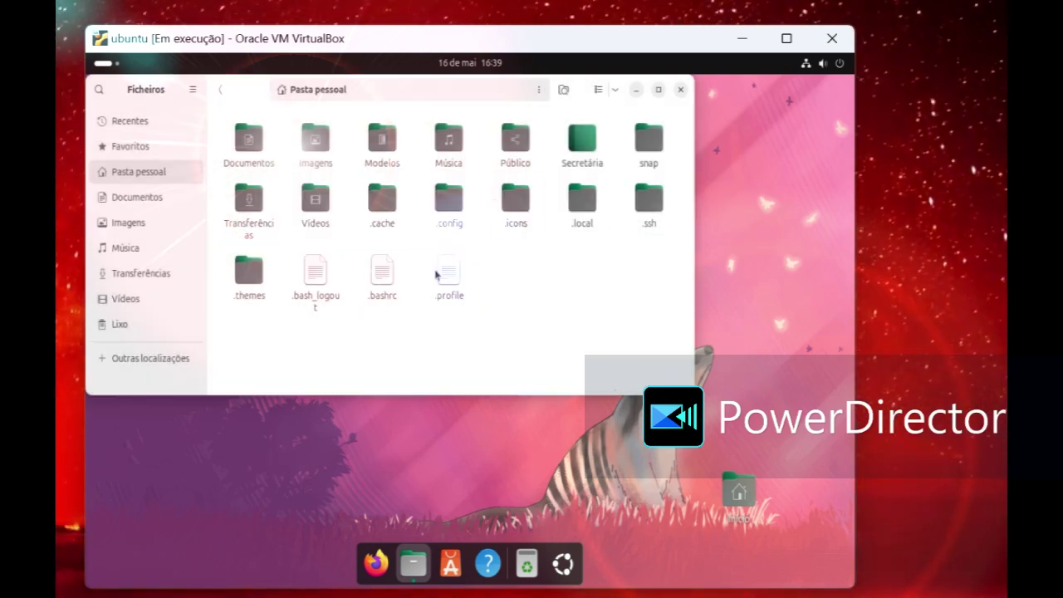
Step: Extract the Mojave-CT-Classic and WhiteSur-Light .tar.xz archives in Transferências
{"action": "left_click", "coordinate": [163, 277]}
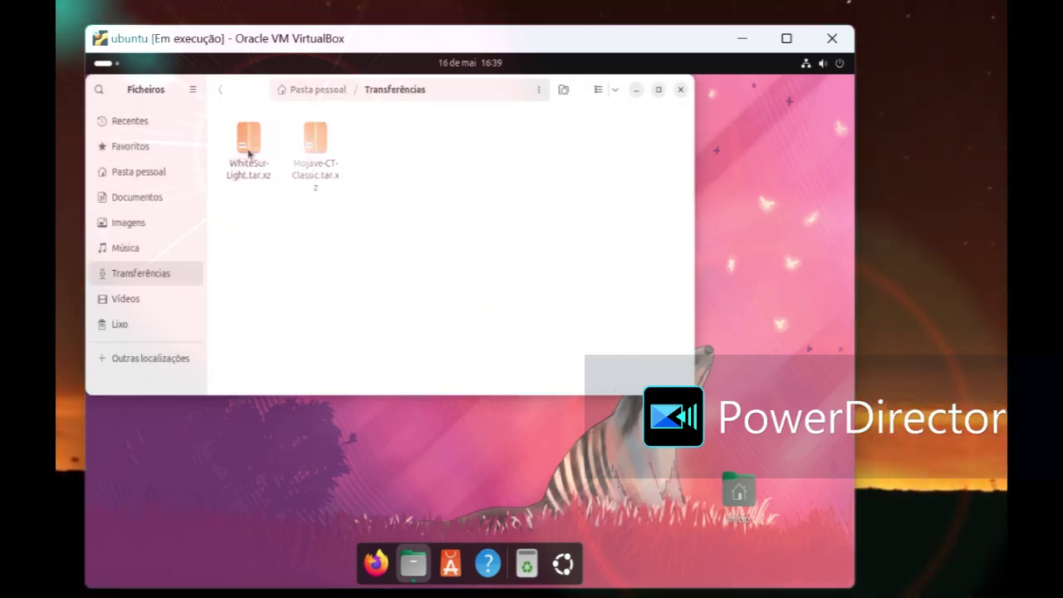
{"action": "right_click", "coordinate": [314, 152]}
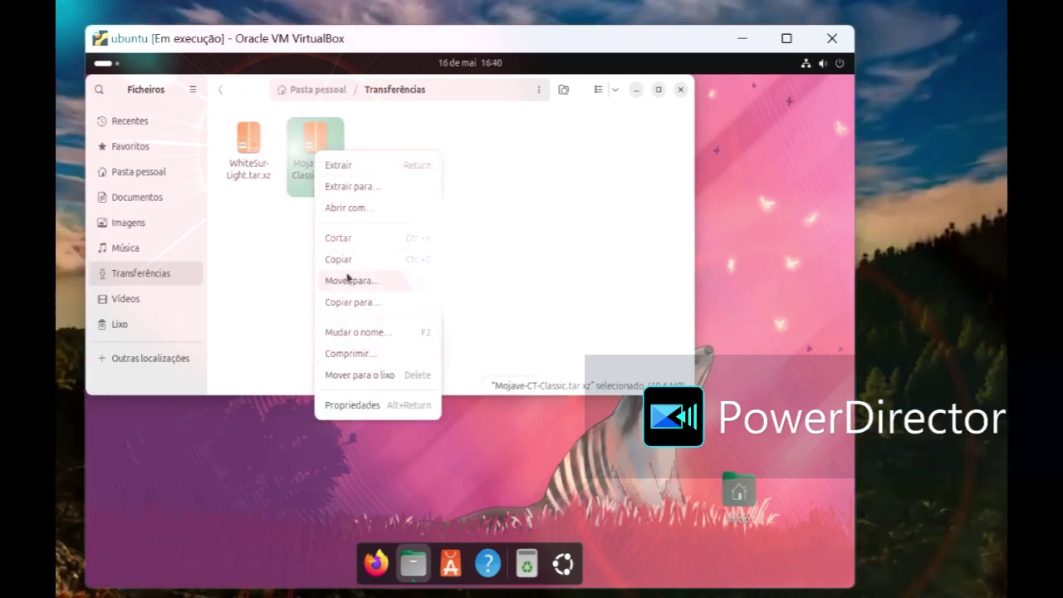
{"action": "left_click", "coordinate": [329, 166]}
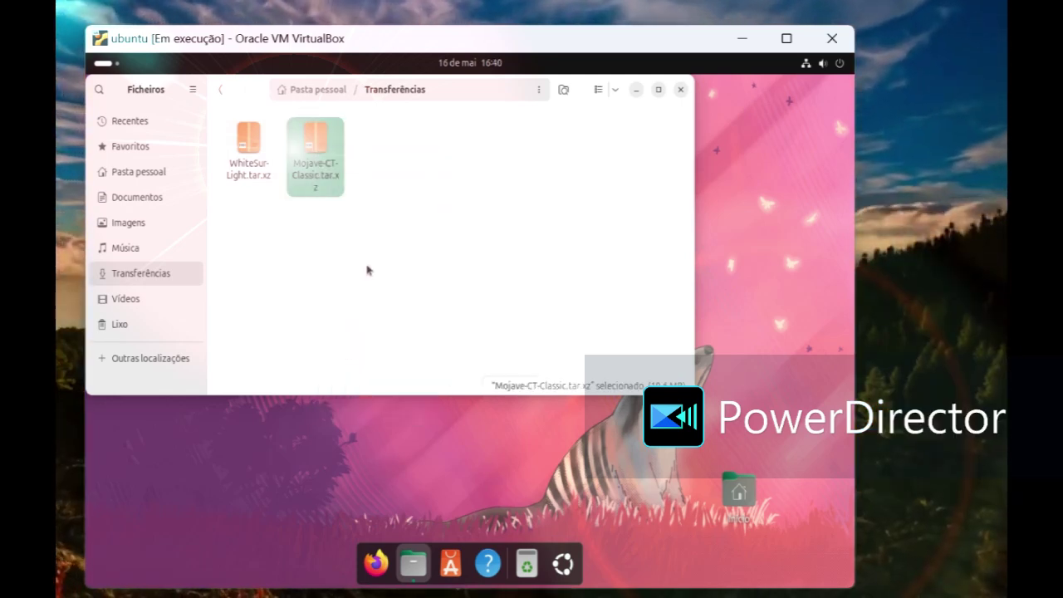
{"action": "right_click", "coordinate": [316, 153]}
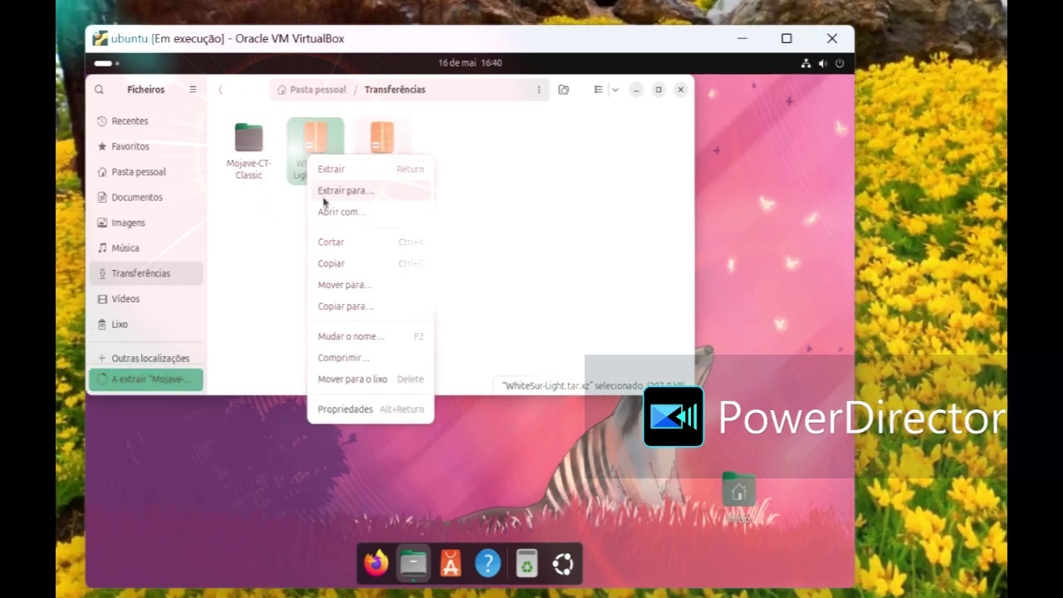
{"action": "left_click", "coordinate": [329, 168]}
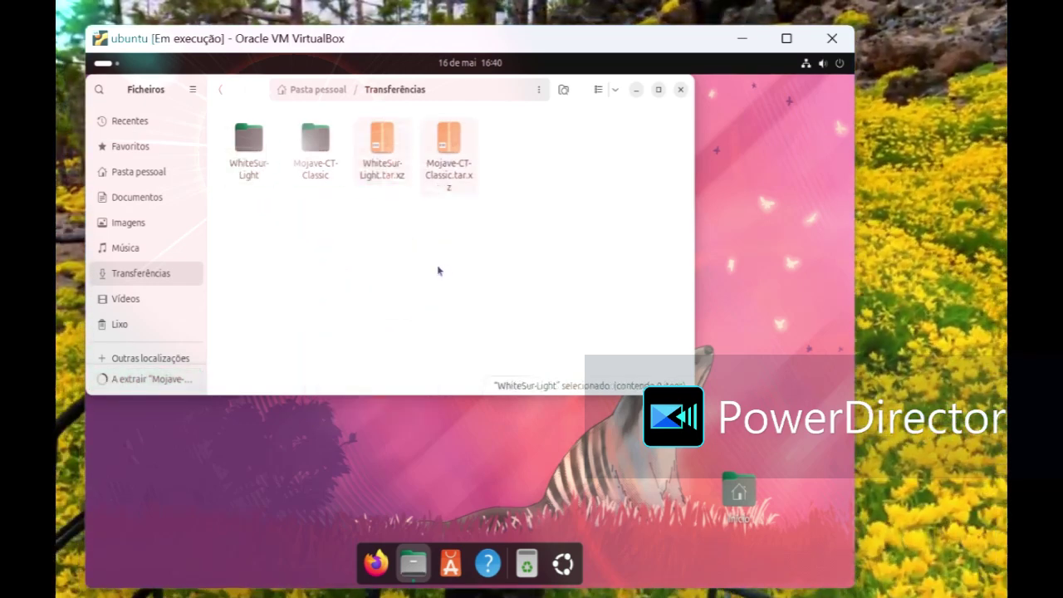
Step: Copy the Mojave-CT-Classic folder and return to Pasta pessoal
{"action": "right_click", "coordinate": [315, 154]}
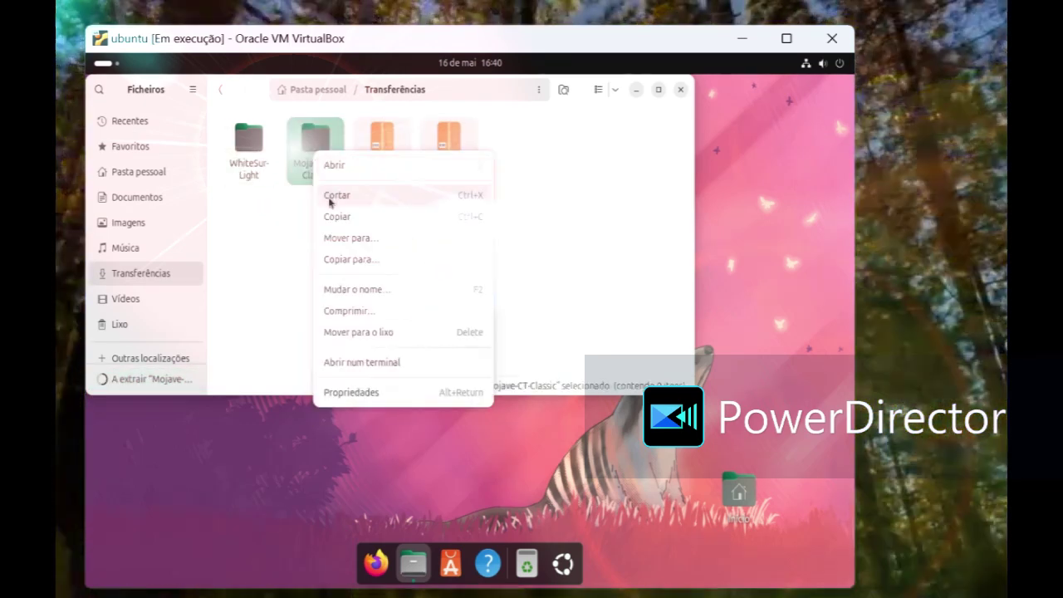
{"action": "left_click", "coordinate": [337, 216]}
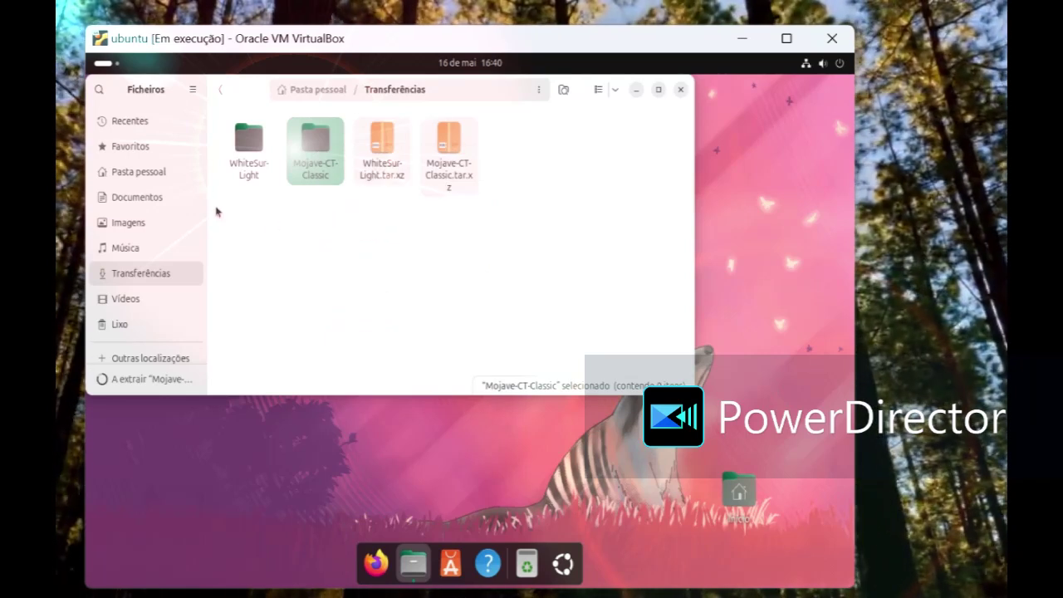
{"action": "left_click", "coordinate": [177, 173]}
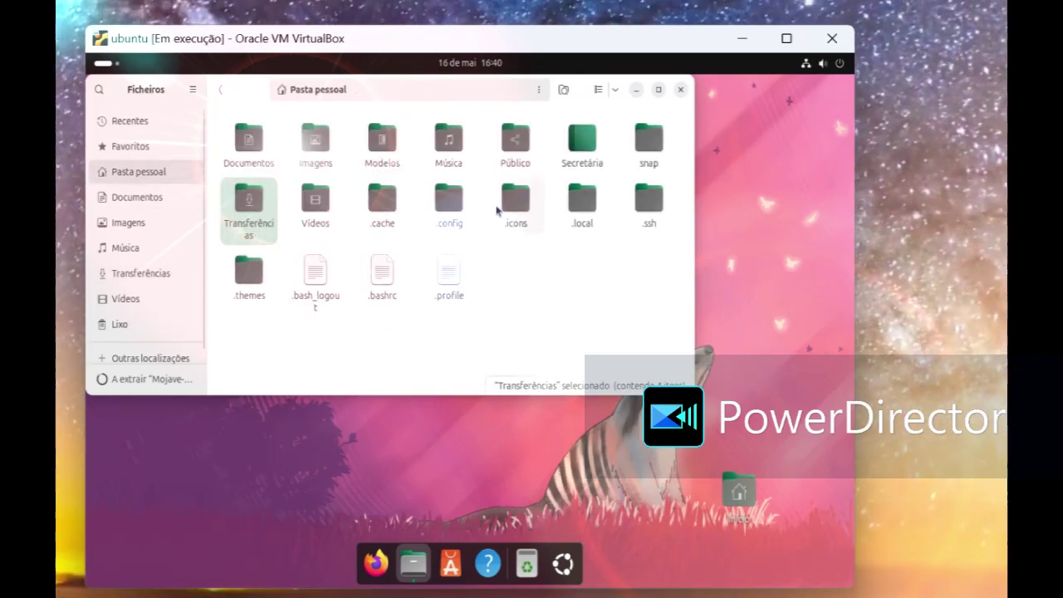
Step: Paste the Mojave-CT-Classic folder into the .icons folder
{"action": "double_click", "coordinate": [504, 205]}
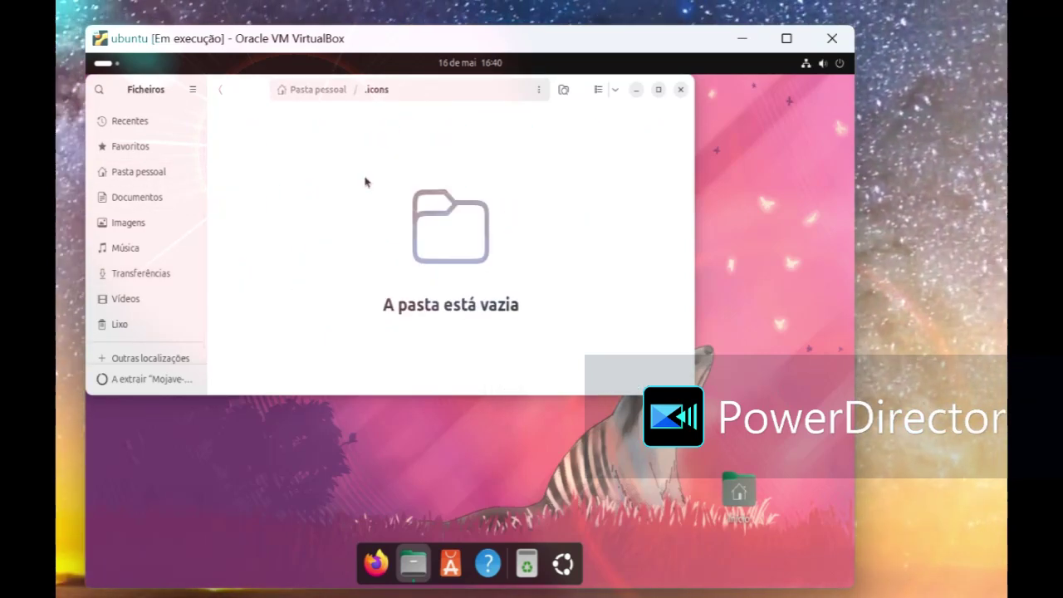
{"action": "right_click", "coordinate": [365, 181]}
{"action": "left_click", "coordinate": [386, 245]}
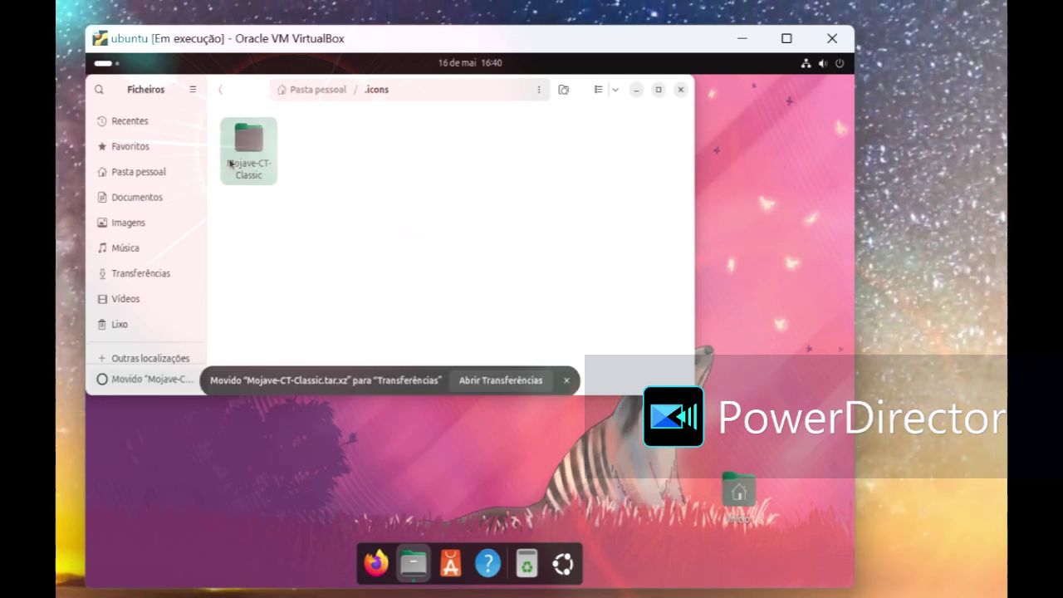
Step: Copy WhiteSur-Light from Transferências and paste it into the home folder's .themes folder
{"action": "left_click", "coordinate": [154, 123]}
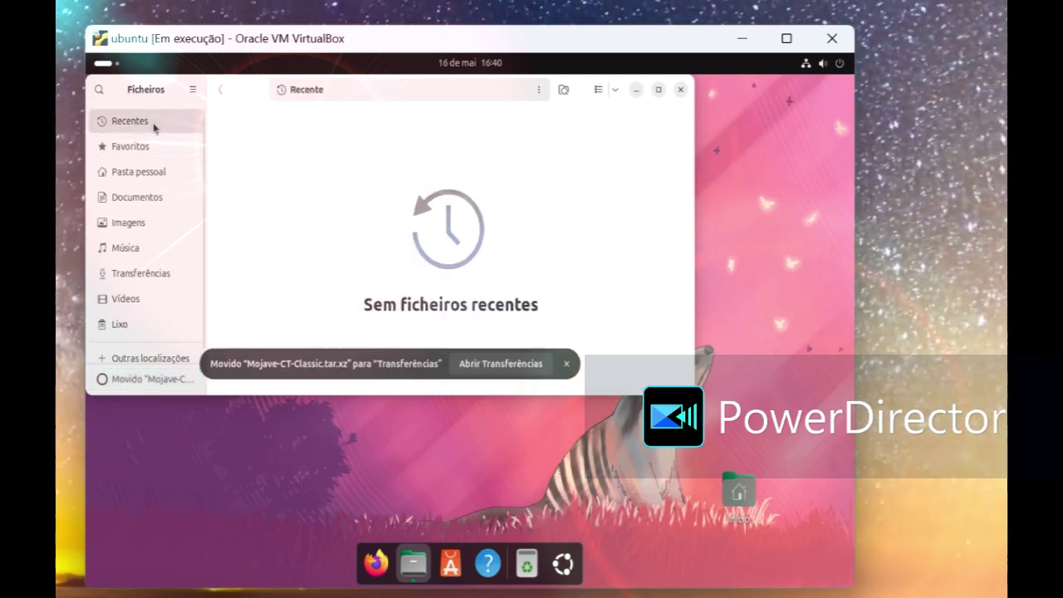
{"action": "left_click", "coordinate": [152, 174]}
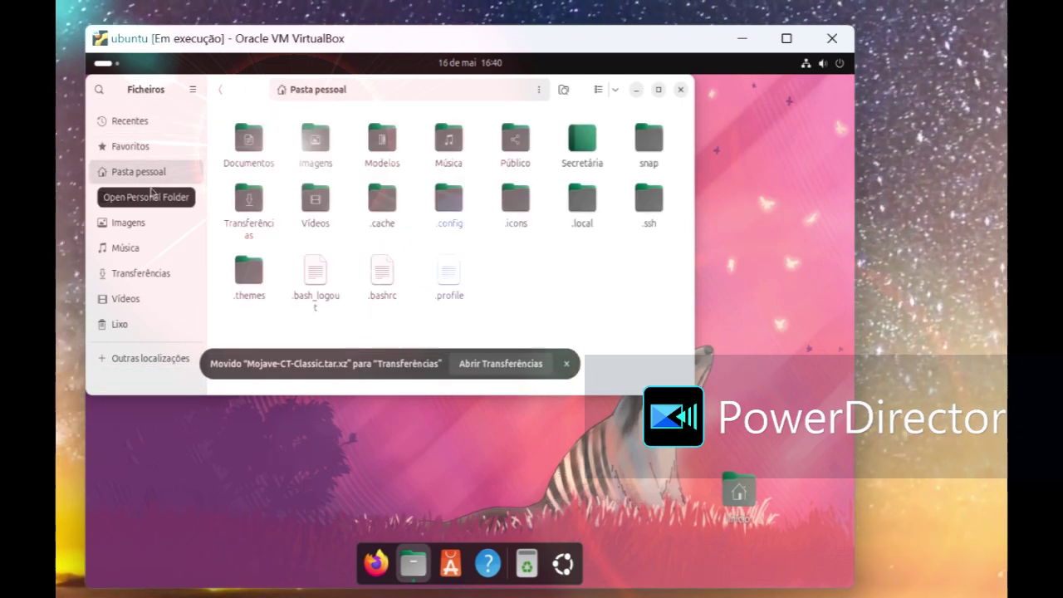
{"action": "left_click", "coordinate": [141, 271]}
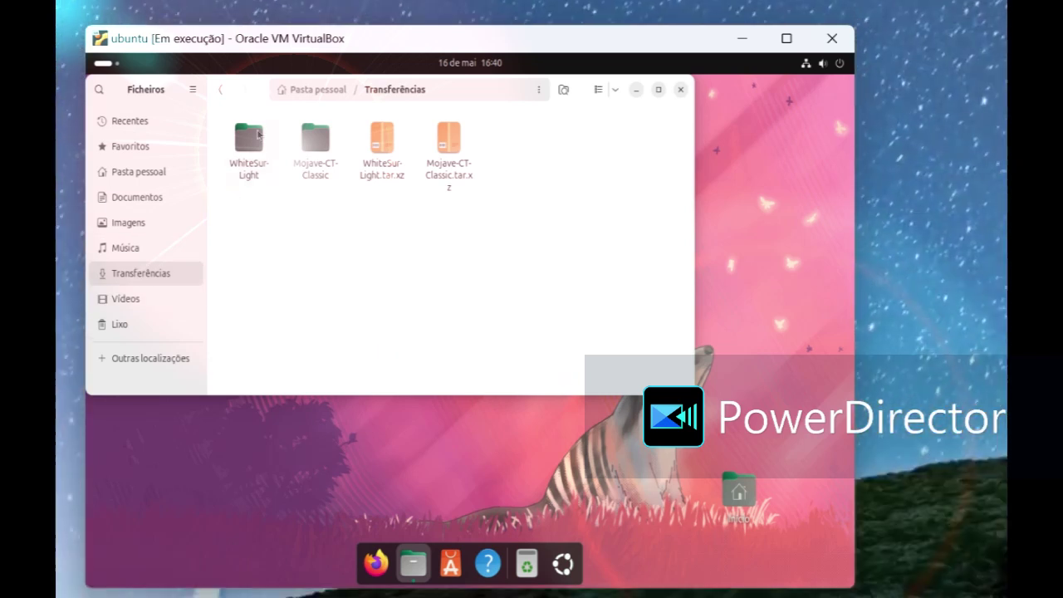
{"action": "right_click", "coordinate": [260, 134]}
{"action": "left_click", "coordinate": [277, 205]}
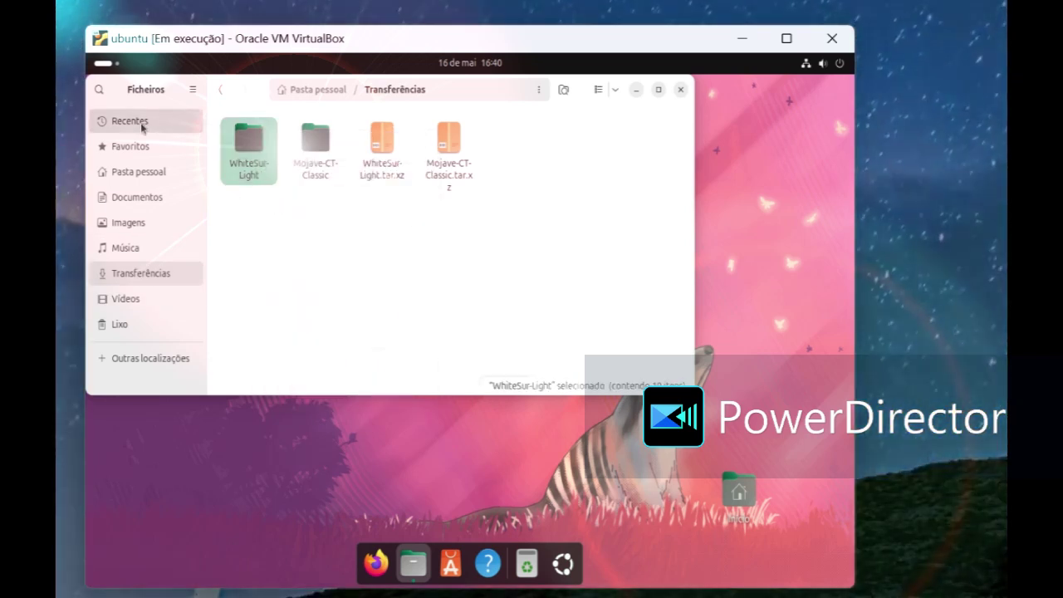
{"action": "left_click", "coordinate": [132, 122]}
{"action": "left_click", "coordinate": [139, 171]}
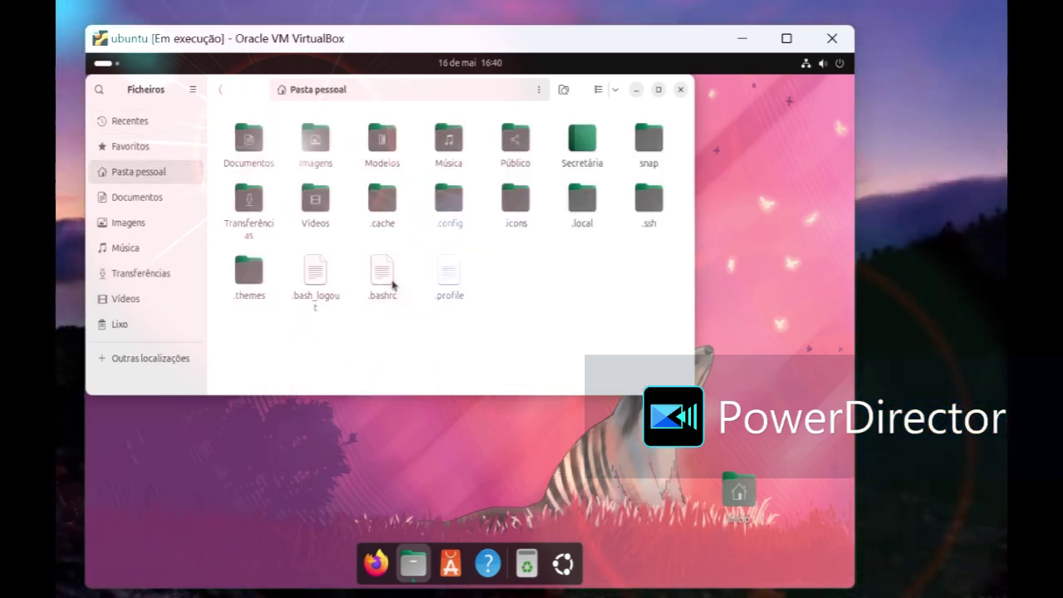
{"action": "double_click", "coordinate": [250, 274]}
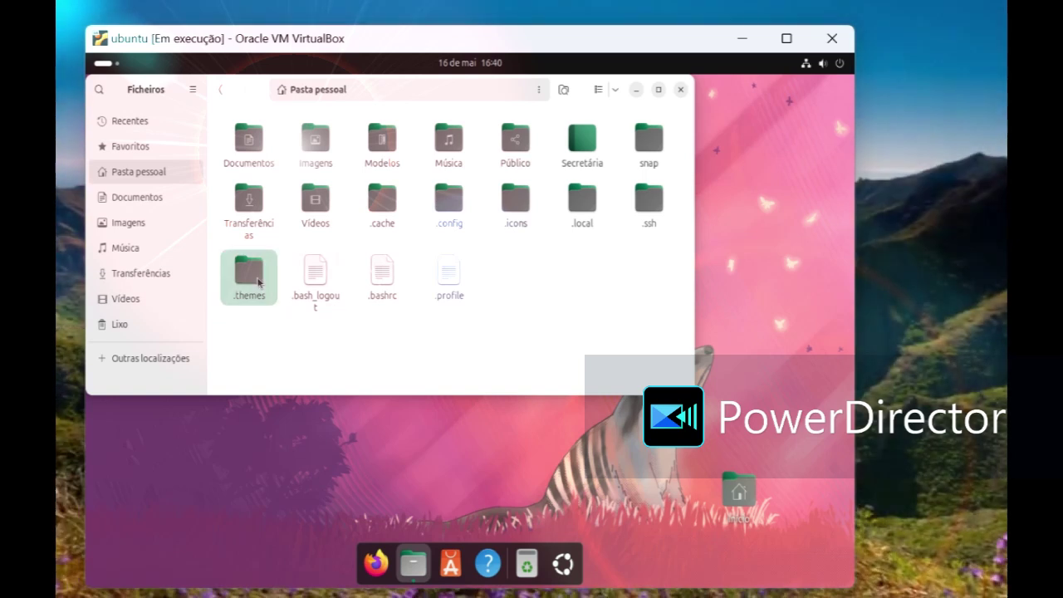
{"action": "right_click", "coordinate": [303, 276]}
{"action": "left_click", "coordinate": [328, 327]}
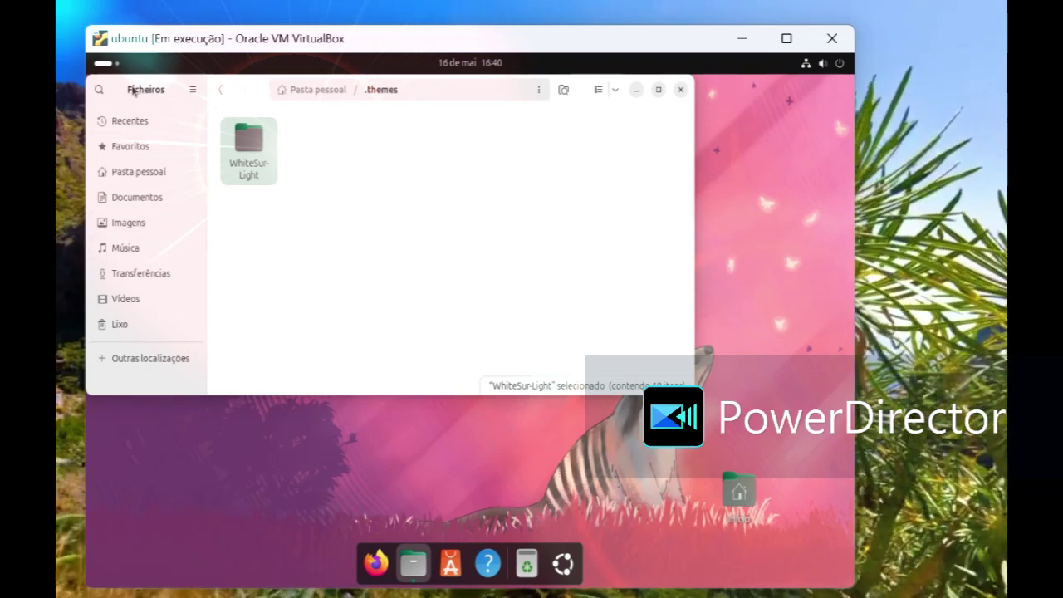
Step: Return to Pasta pessoal and turn off 'Mostrar os ficheiros ocultos'
{"action": "left_click", "coordinate": [214, 92]}
{"action": "left_click", "coordinate": [215, 93]}
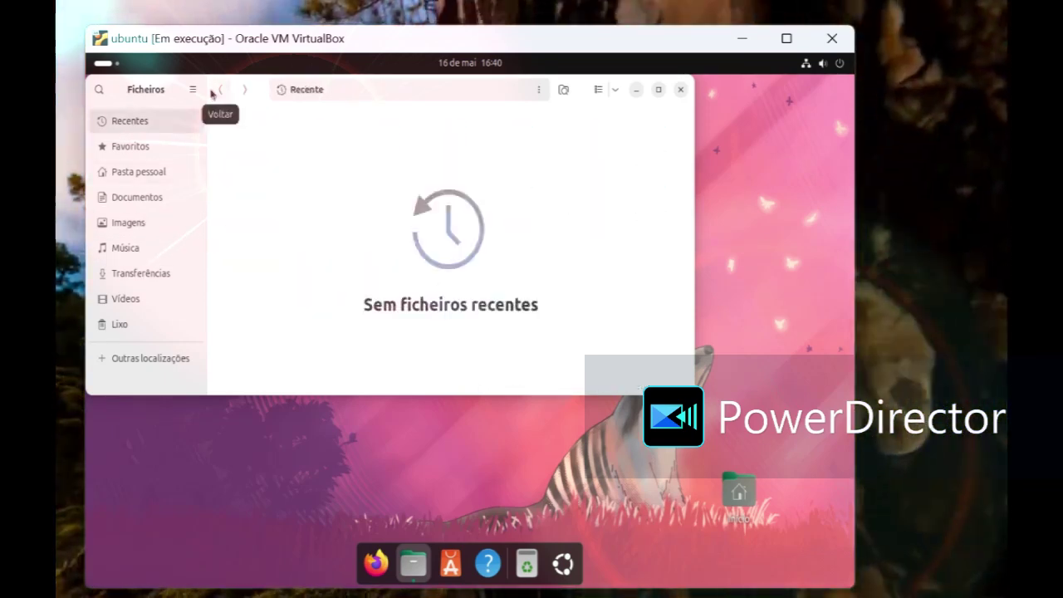
{"action": "left_click", "coordinate": [244, 90]}
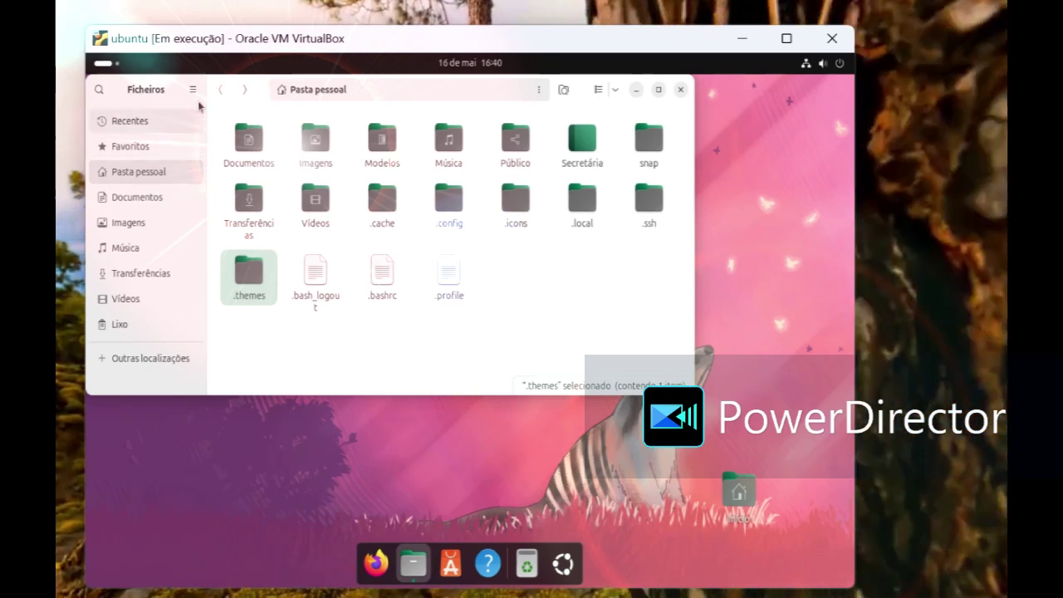
{"action": "left_click", "coordinate": [192, 89]}
{"action": "left_click", "coordinate": [149, 260]}
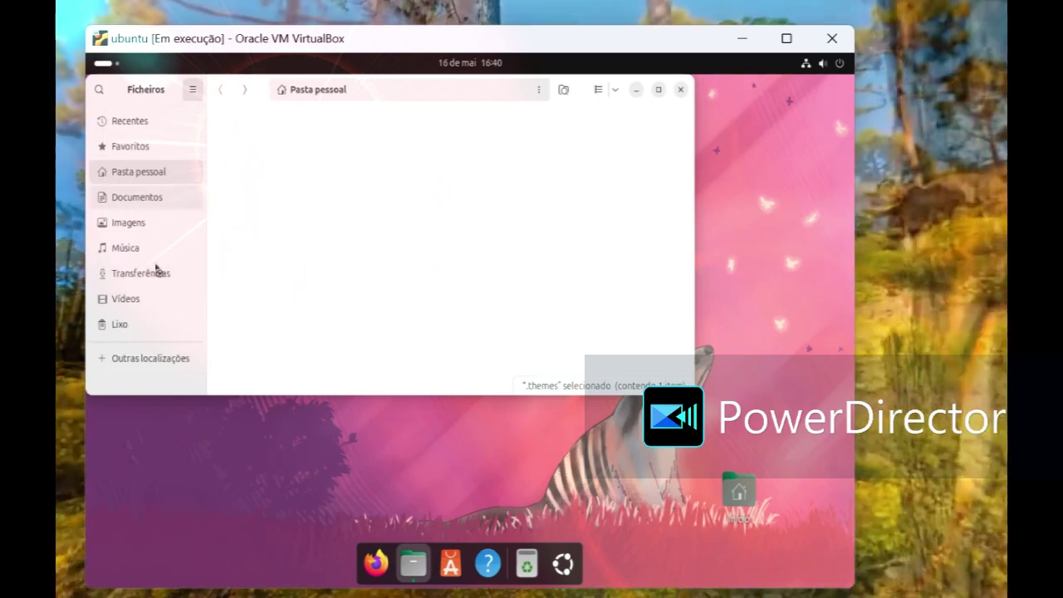
Step: Close Files, pin Ajustes from the Utilitários app folder to the dock, and launch it
{"action": "left_click", "coordinate": [680, 90]}
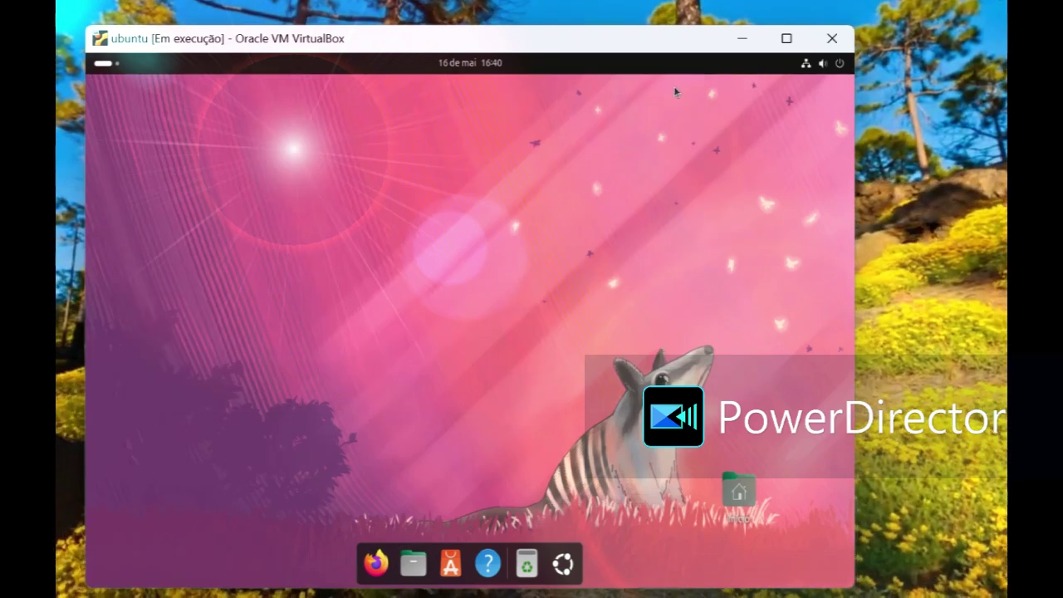
{"action": "left_click", "coordinate": [564, 564]}
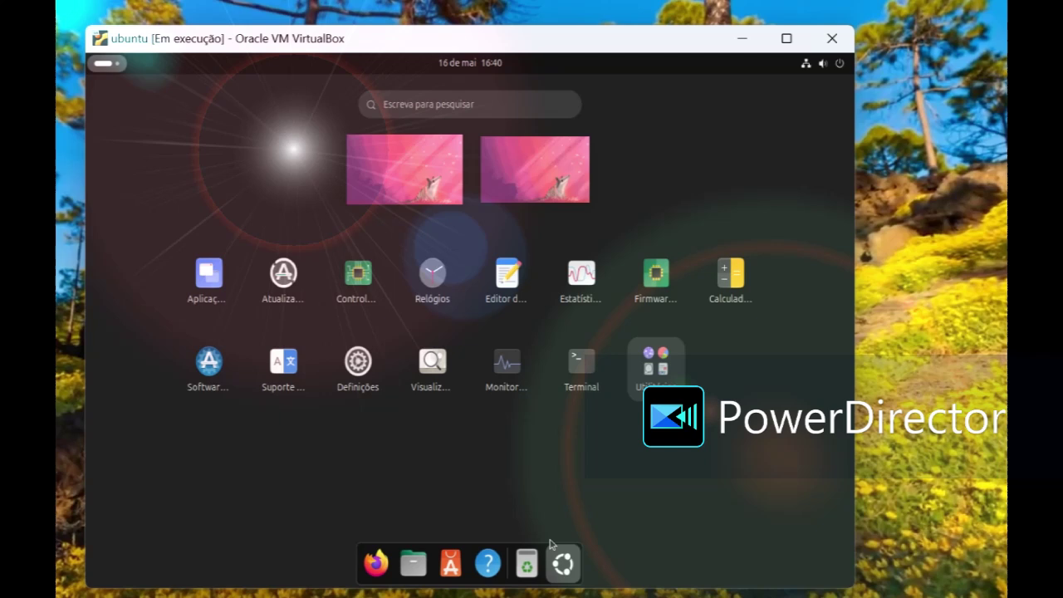
{"action": "left_click", "coordinate": [638, 367]}
{"action": "right_click", "coordinate": [568, 351]}
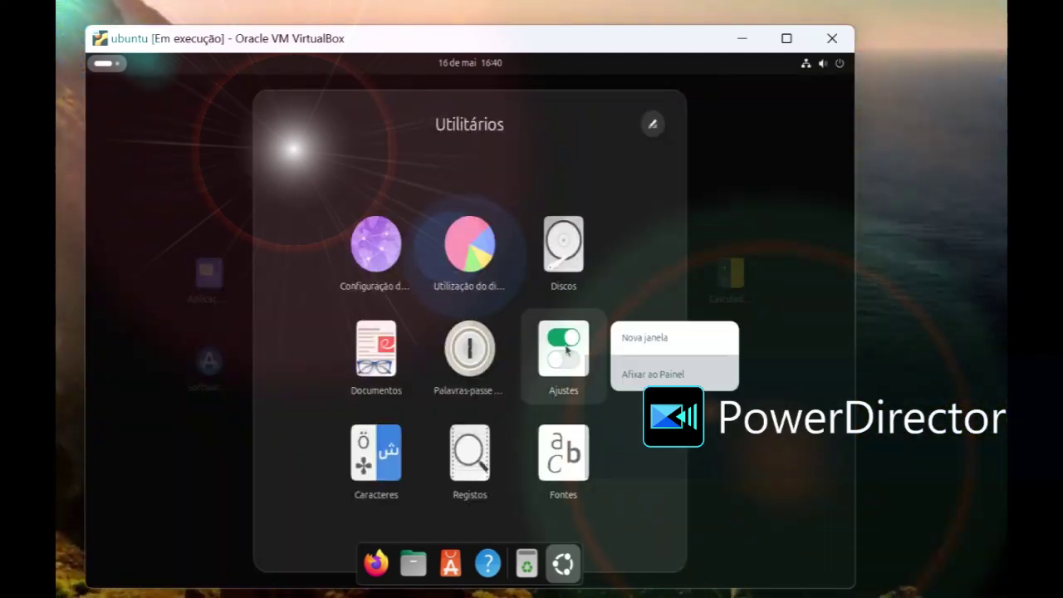
{"action": "left_click", "coordinate": [623, 373]}
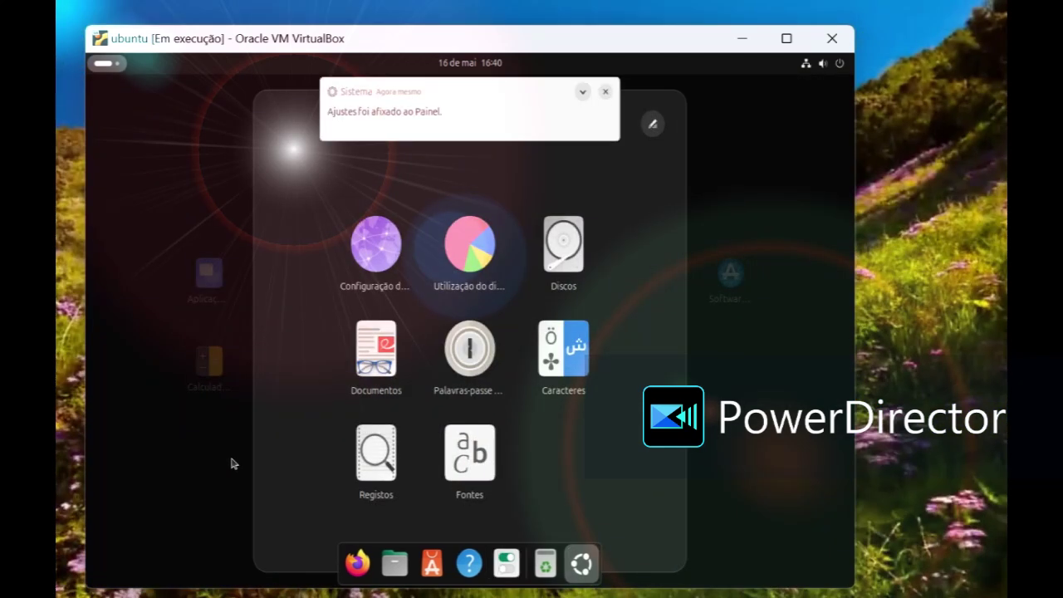
{"action": "left_click", "coordinate": [605, 92]}
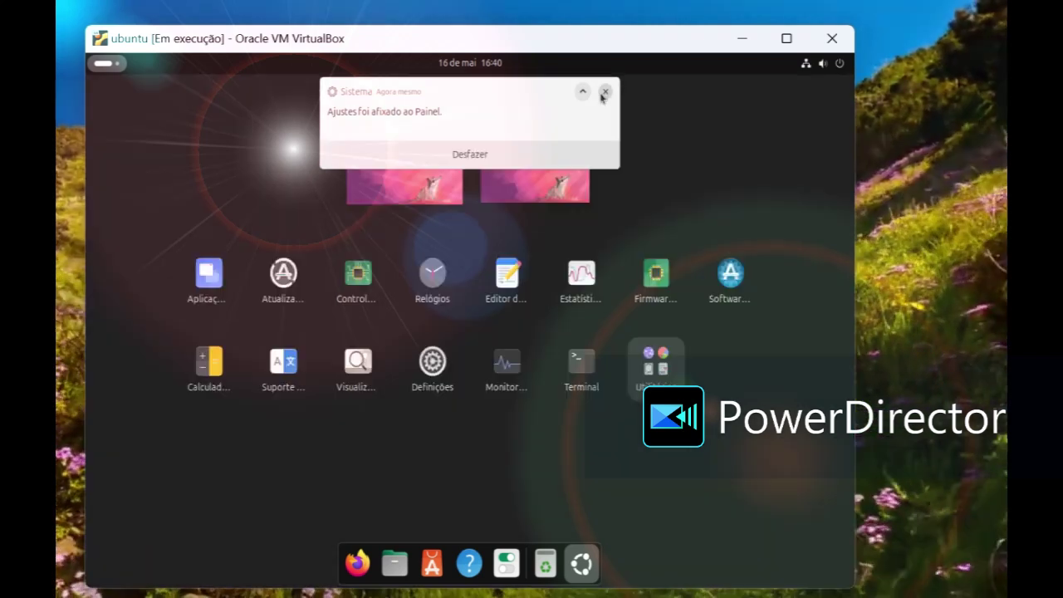
{"action": "left_click", "coordinate": [605, 92]}
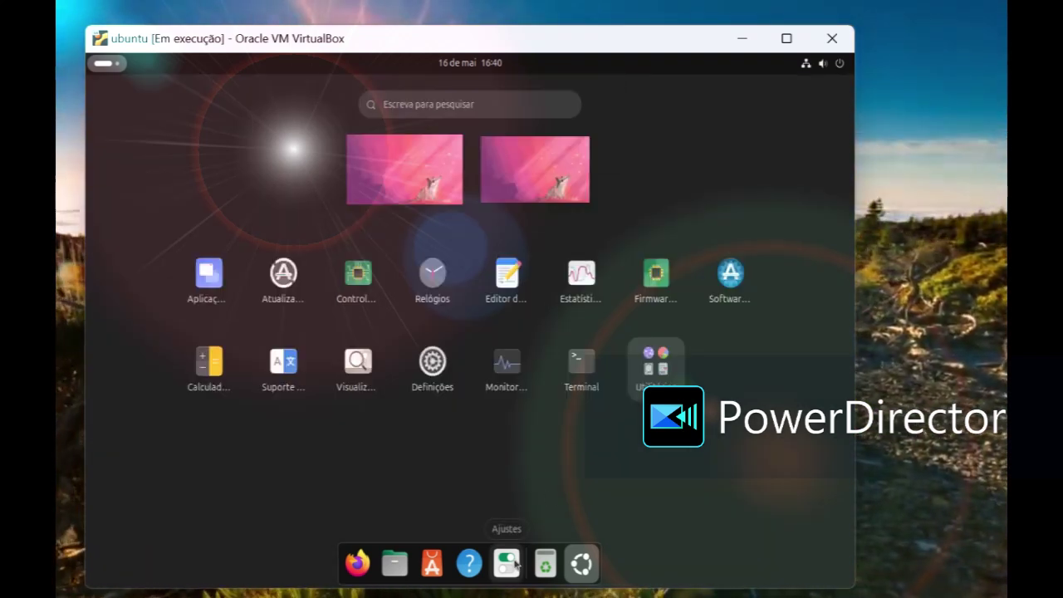
{"action": "left_click", "coordinate": [507, 563]}
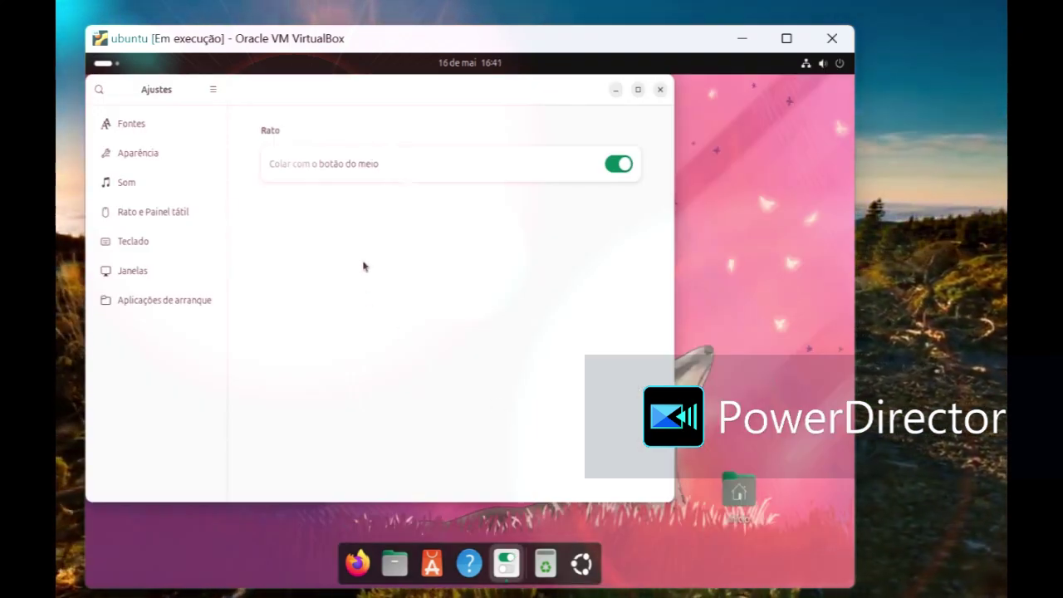
Step: In Aparência, browse the Ícones theme list and close it without changing anything
{"action": "left_click", "coordinate": [138, 154]}
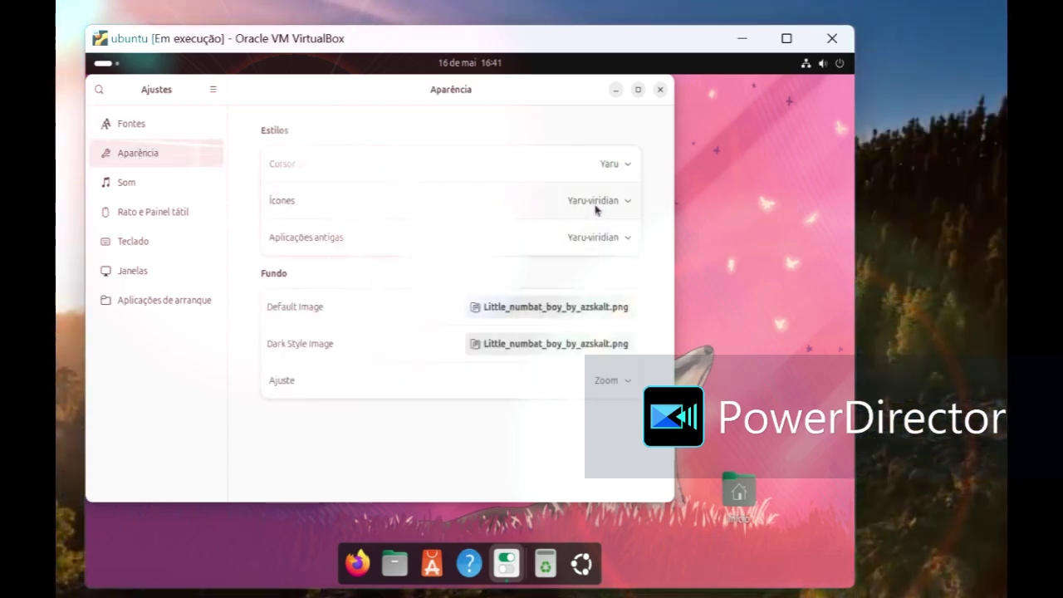
{"action": "left_click", "coordinate": [592, 201]}
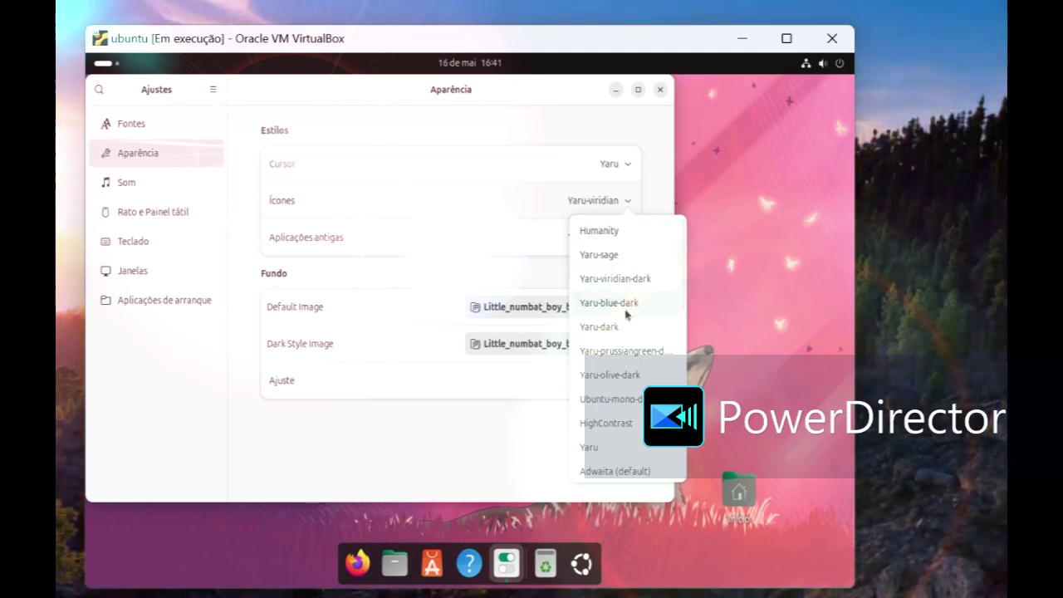
{"action": "scroll", "coordinate": [626, 323], "scroll_direction": "down", "scroll_amount": 3}
{"action": "scroll", "coordinate": [625, 326], "scroll_direction": "down", "scroll_amount": 4}
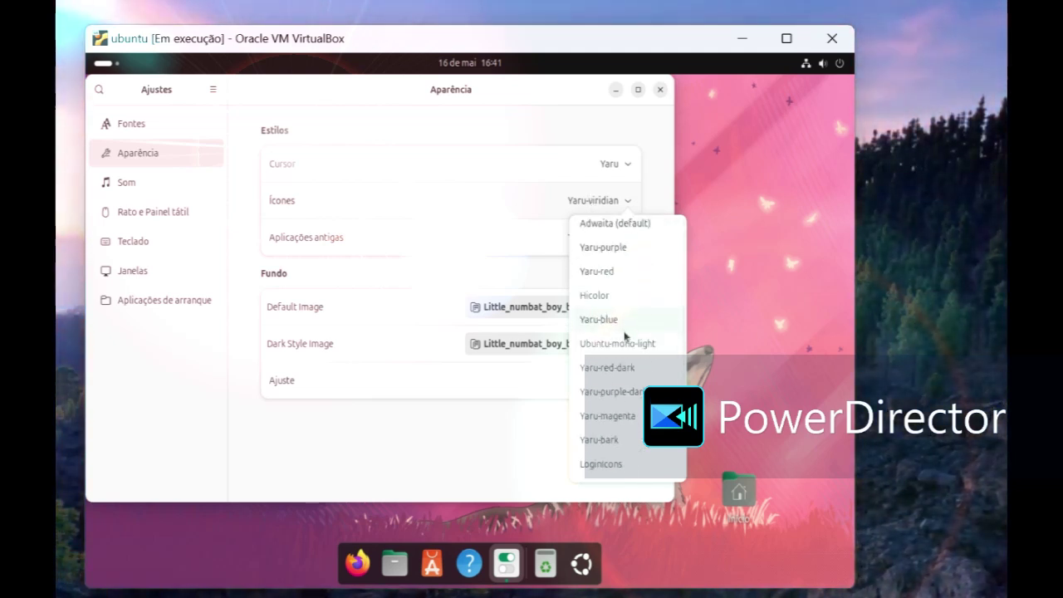
{"action": "scroll", "coordinate": [626, 337], "scroll_direction": "down", "scroll_amount": 3}
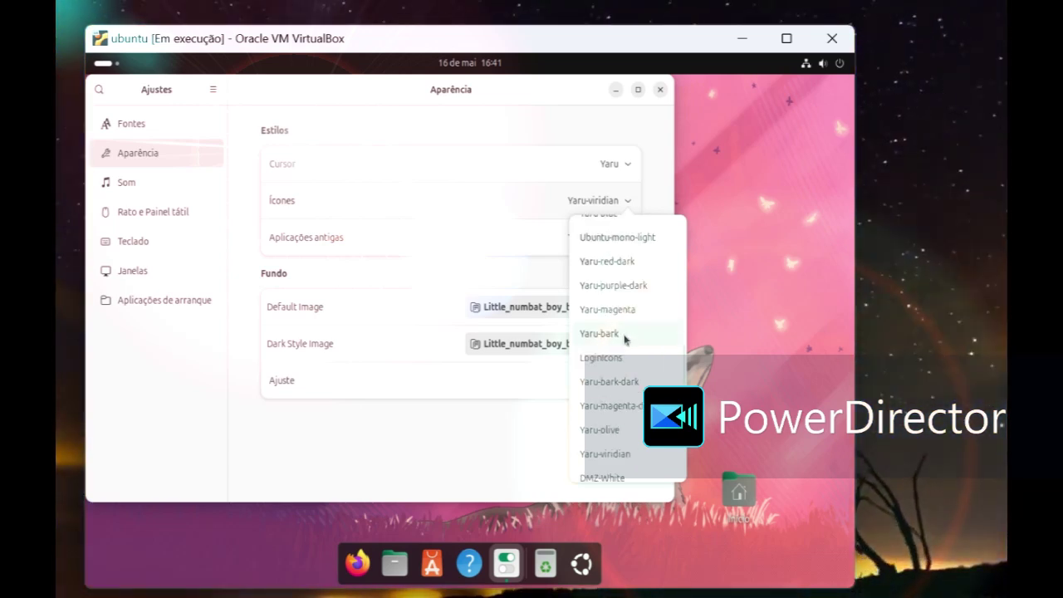
{"action": "scroll", "coordinate": [653, 374], "scroll_direction": "down", "scroll_amount": 3}
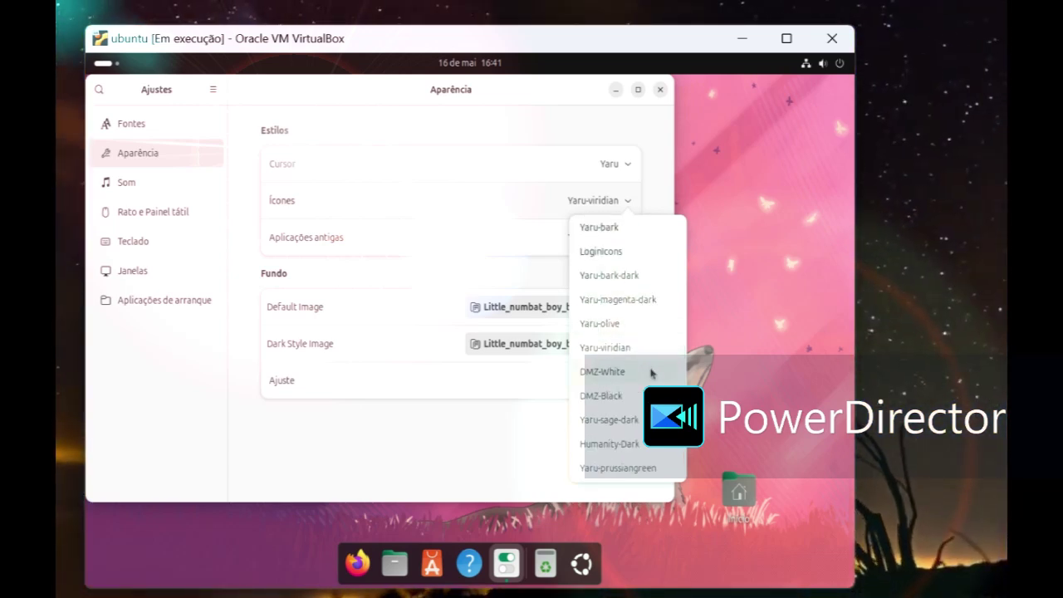
{"action": "scroll", "coordinate": [605, 411], "scroll_direction": "up", "scroll_amount": 15}
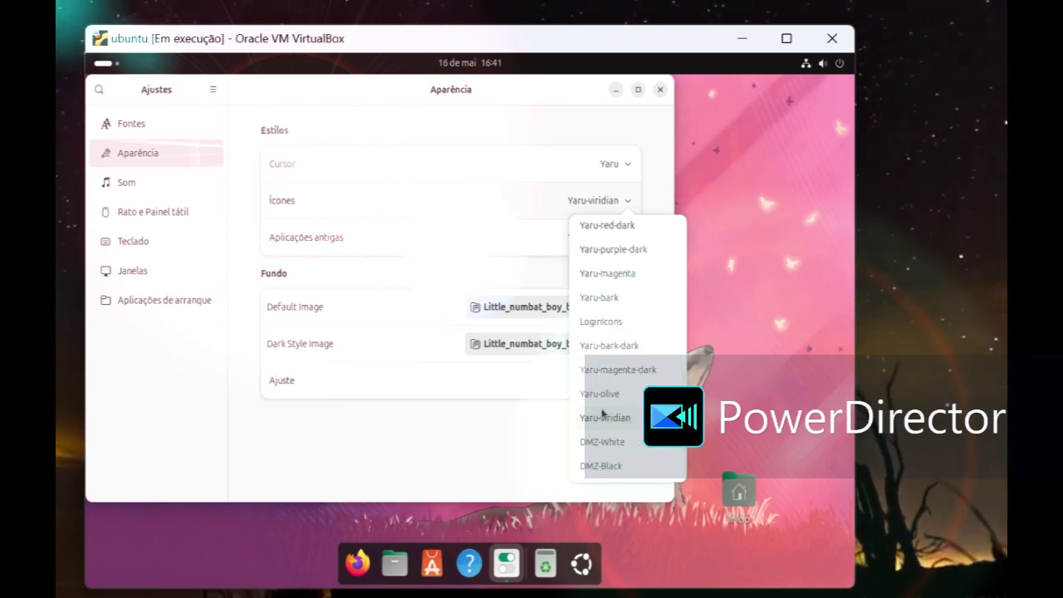
{"action": "scroll", "coordinate": [607, 405], "scroll_direction": "up", "scroll_amount": 1}
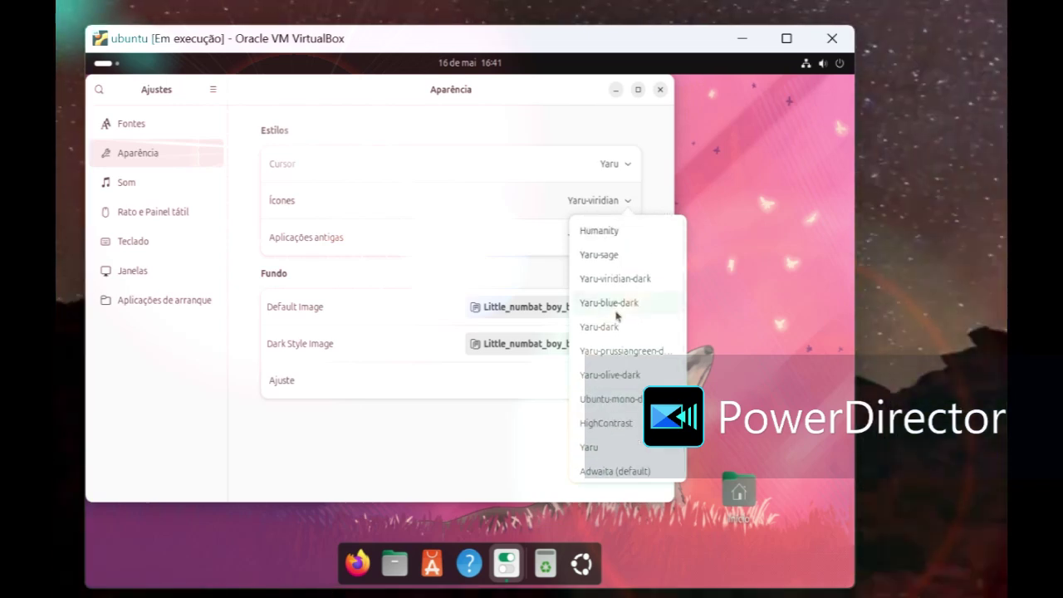
{"action": "left_click", "coordinate": [506, 450]}
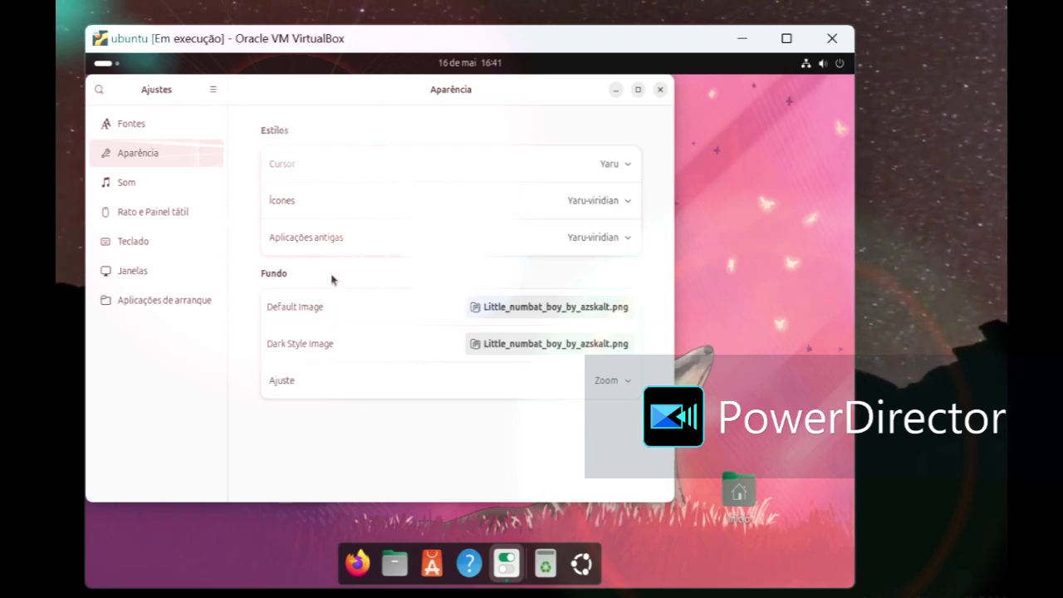
Step: Set the Aplicações antigas theme to WhiteSur-Light
{"action": "left_click", "coordinate": [593, 171]}
{"action": "left_click", "coordinate": [593, 170]}
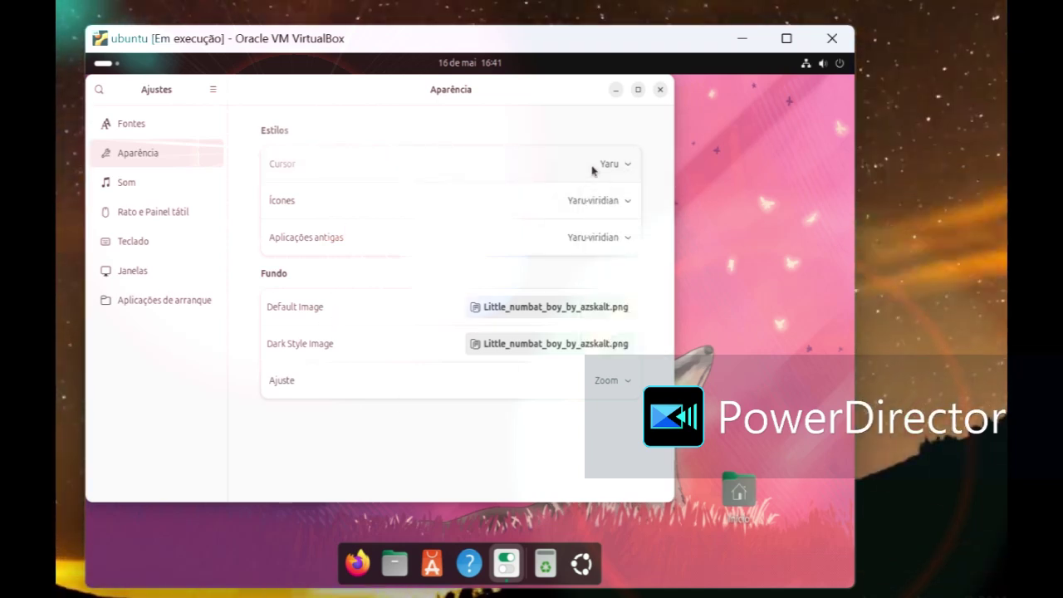
{"action": "left_click", "coordinate": [603, 238]}
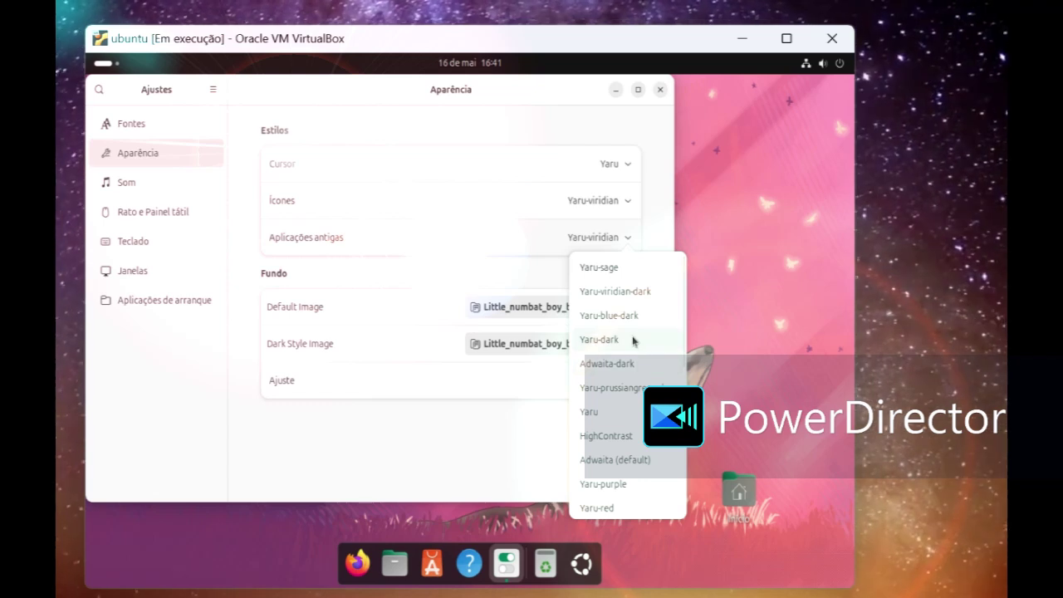
{"action": "scroll", "coordinate": [631, 314], "scroll_direction": "down", "scroll_amount": 2}
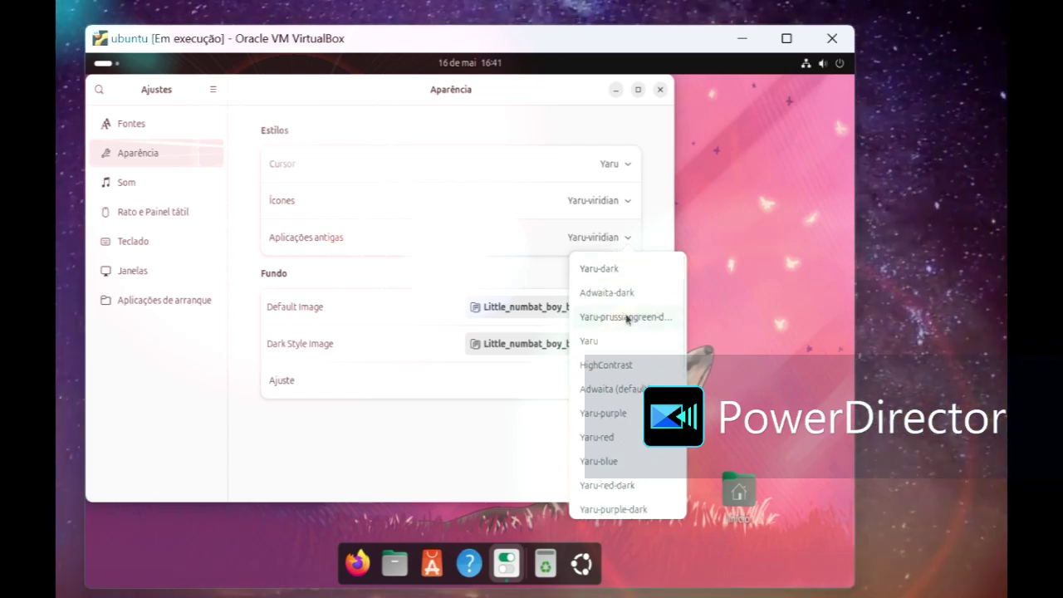
{"action": "scroll", "coordinate": [627, 319], "scroll_direction": "down", "scroll_amount": 2}
{"action": "scroll", "coordinate": [626, 321], "scroll_direction": "down", "scroll_amount": 3}
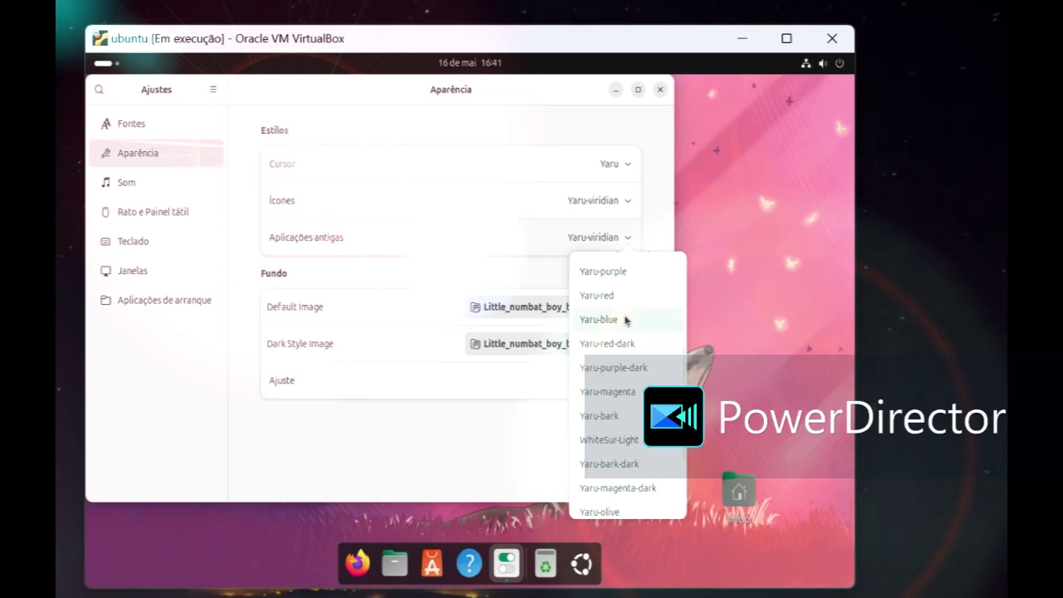
{"action": "left_click", "coordinate": [601, 440]}
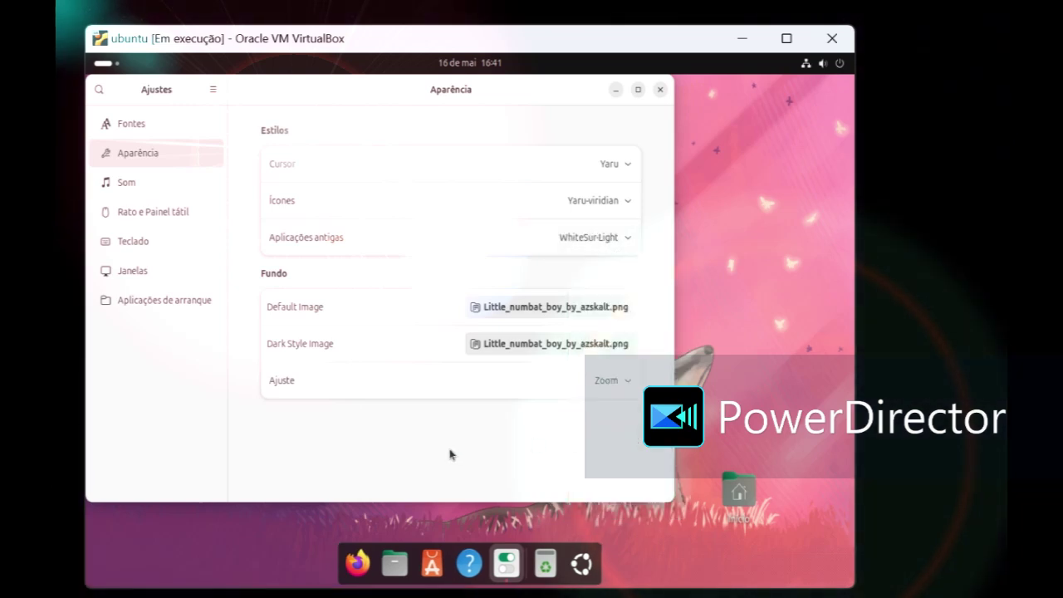
Step: Browse the icon themes again, keep Yaru-viridian, and close Tweaks
{"action": "left_click", "coordinate": [615, 207]}
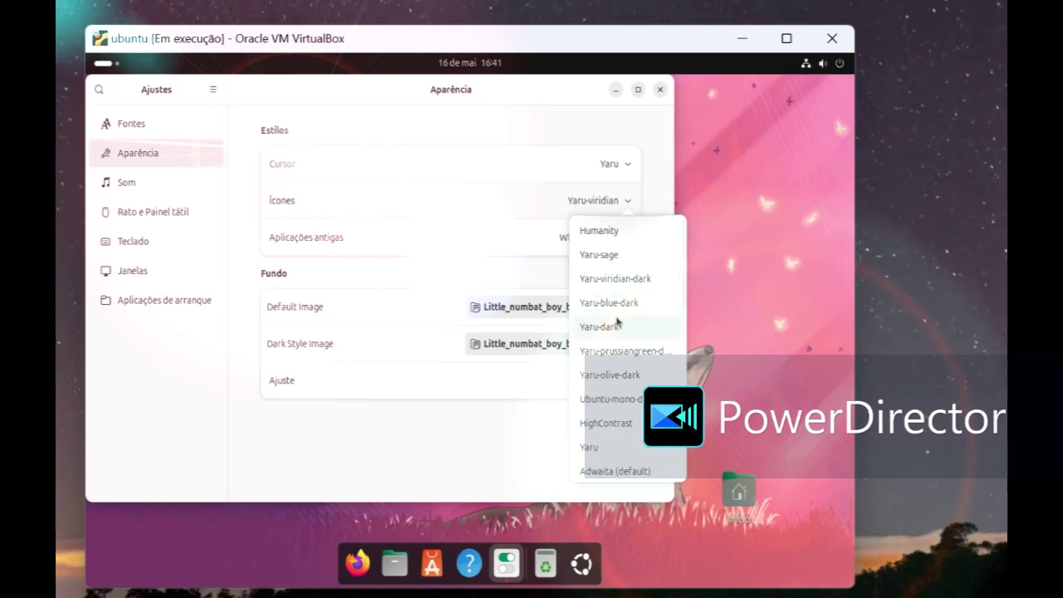
{"action": "scroll", "coordinate": [617, 323], "scroll_direction": "down", "scroll_amount": 5}
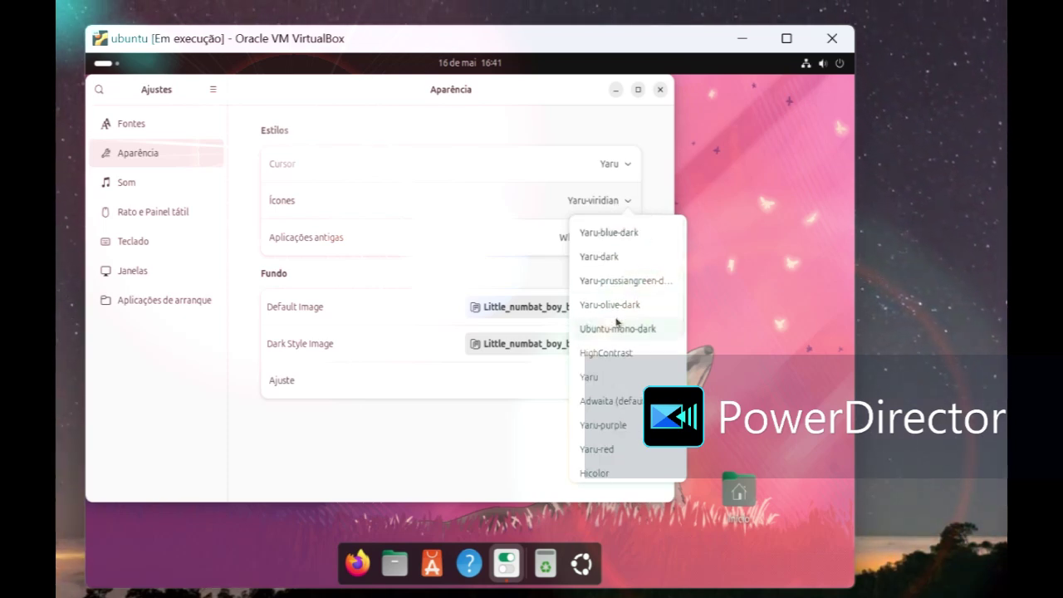
{"action": "scroll", "coordinate": [618, 323], "scroll_direction": "down", "scroll_amount": 2}
{"action": "scroll", "coordinate": [617, 323], "scroll_direction": "down", "scroll_amount": 1}
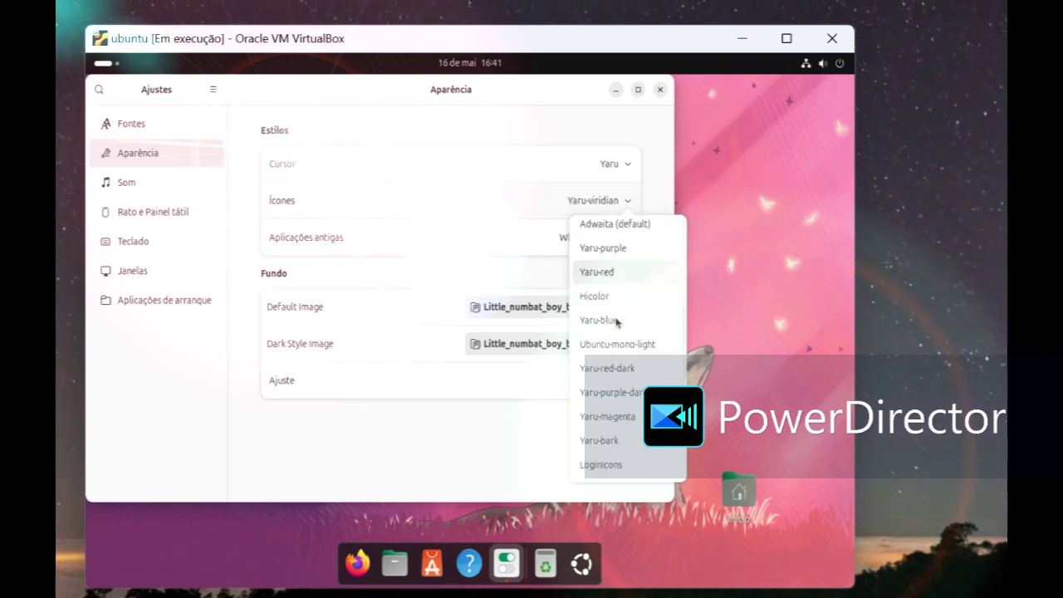
{"action": "scroll", "coordinate": [617, 323], "scroll_direction": "down", "scroll_amount": 2}
{"action": "scroll", "coordinate": [617, 322], "scroll_direction": "down", "scroll_amount": 4}
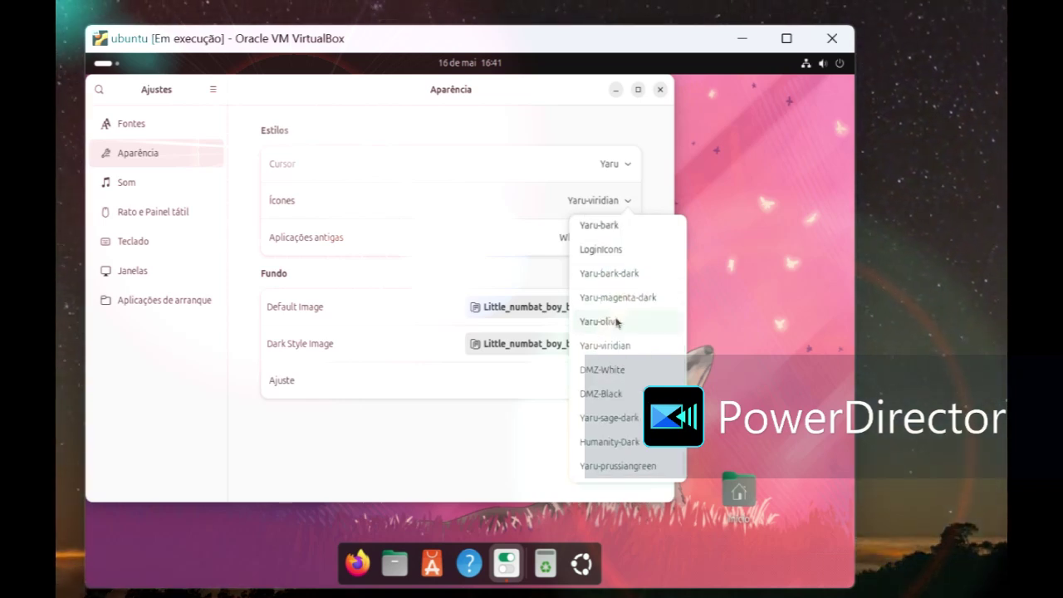
{"action": "scroll", "coordinate": [617, 322], "scroll_direction": "up", "scroll_amount": 8}
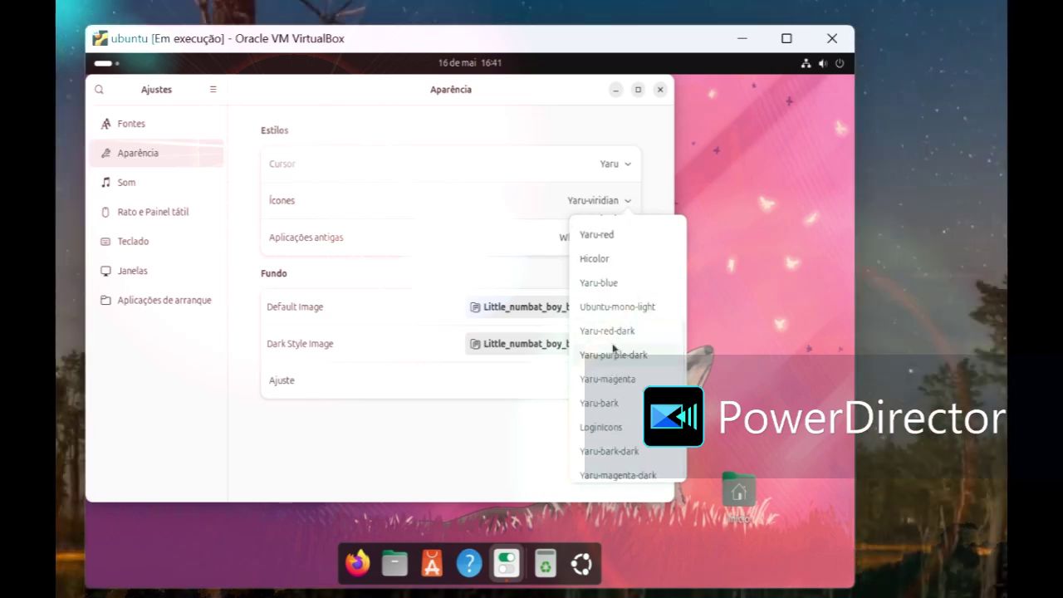
{"action": "scroll", "coordinate": [612, 343], "scroll_direction": "up", "scroll_amount": 4}
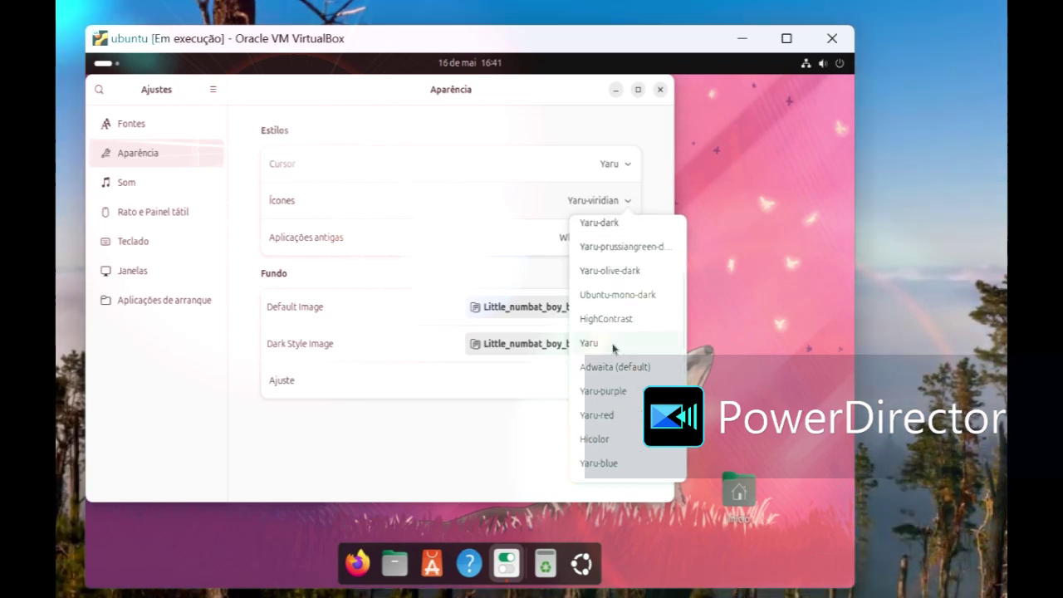
{"action": "scroll", "coordinate": [613, 343], "scroll_direction": "up", "scroll_amount": 1}
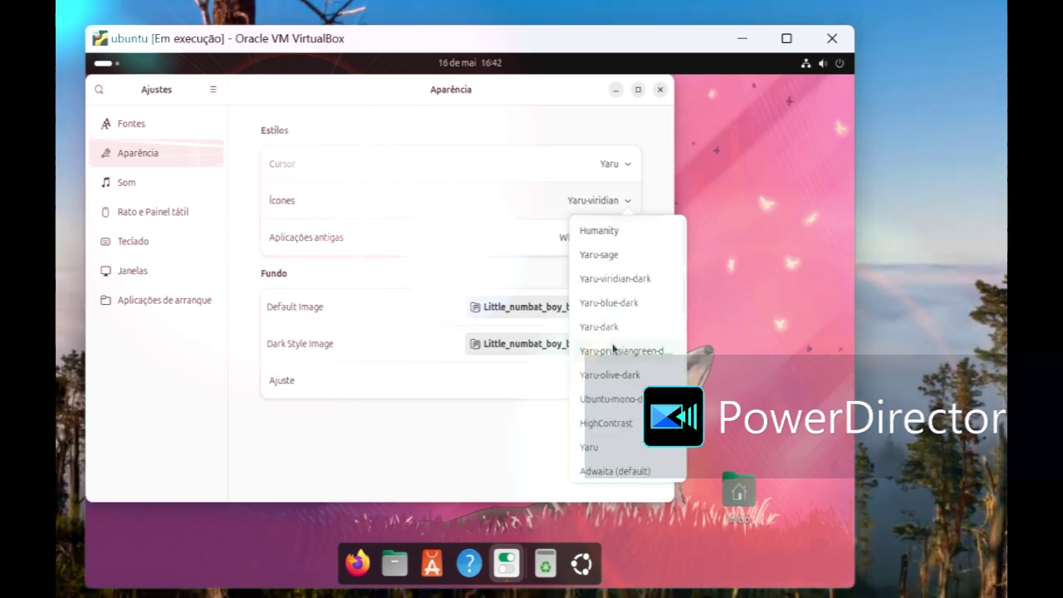
{"action": "left_click", "coordinate": [505, 426]}
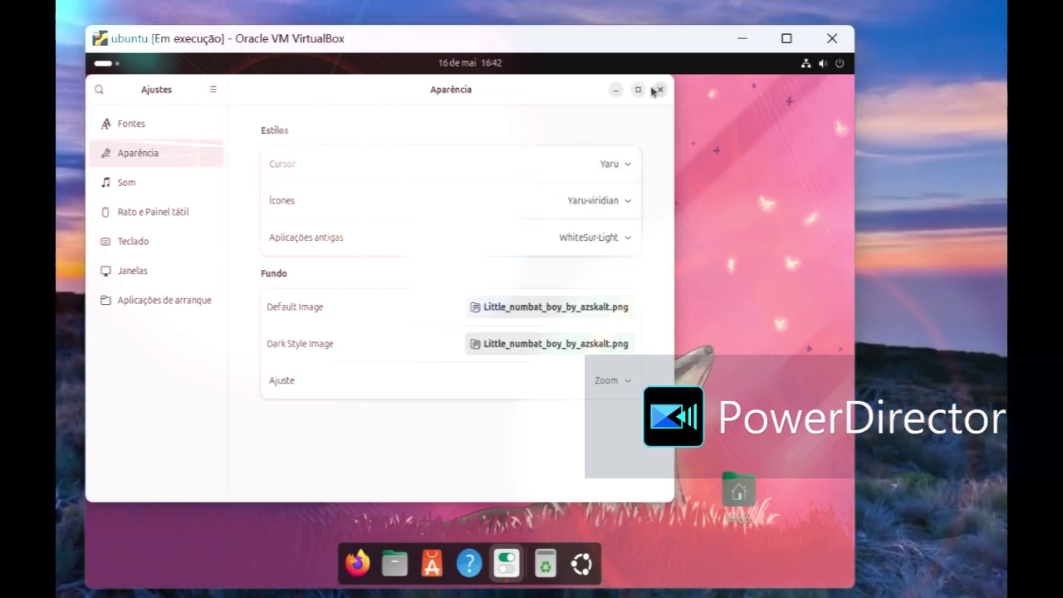
{"action": "left_click", "coordinate": [656, 89]}
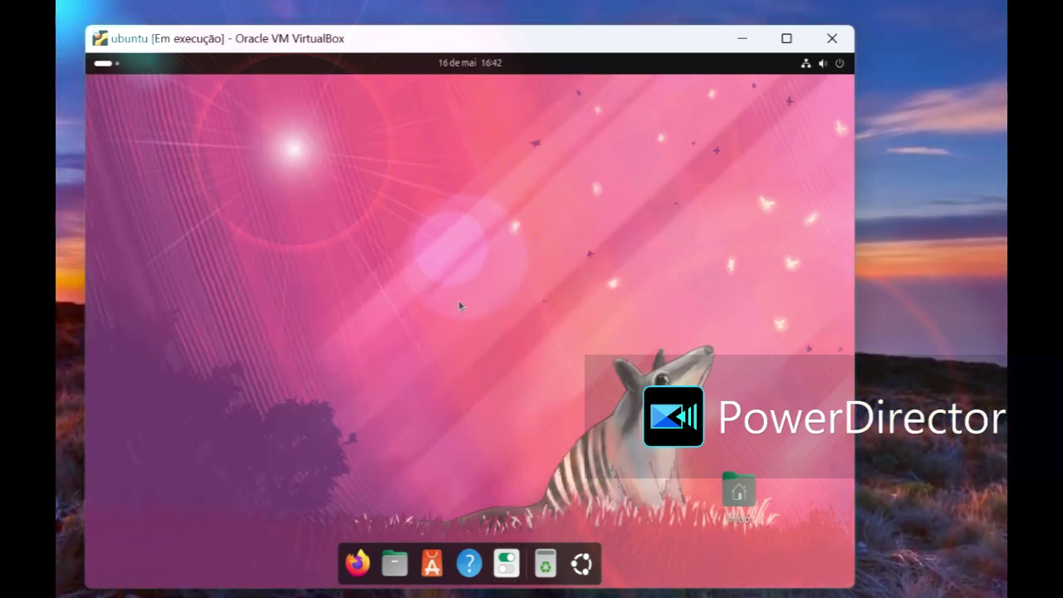
Step: Briefly open and close Ubuntu App Center, then launch Firefox on a new tab
{"action": "left_click", "coordinate": [432, 565]}
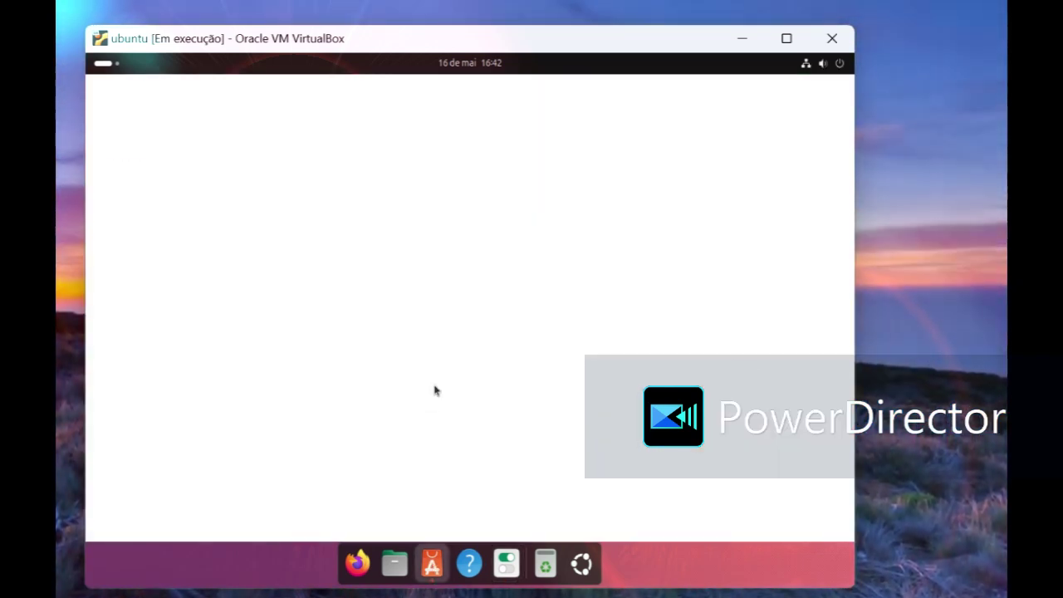
{"action": "left_click", "coordinate": [378, 90]}
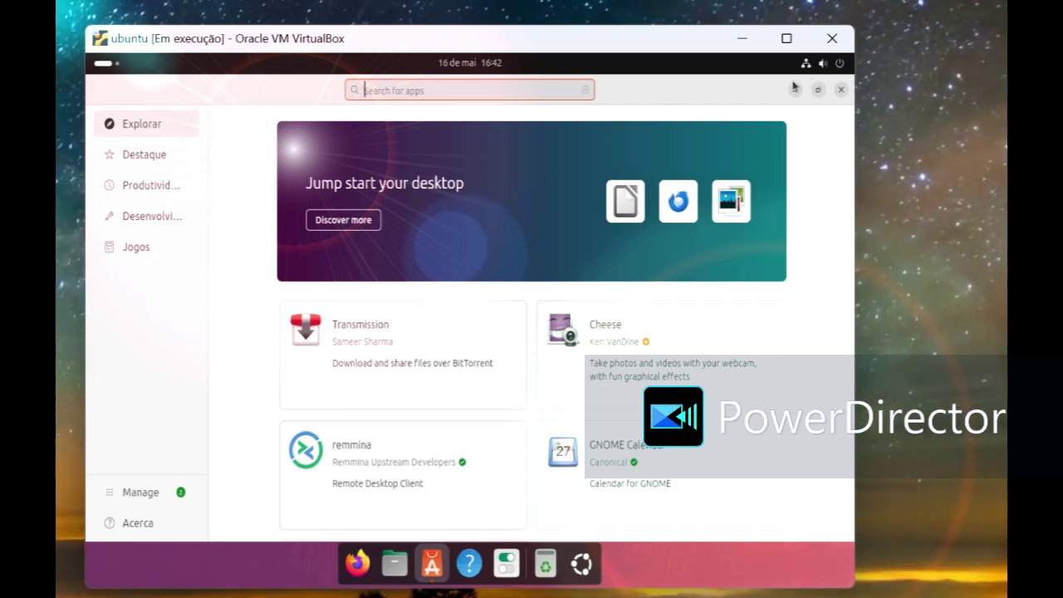
{"action": "left_click", "coordinate": [841, 91]}
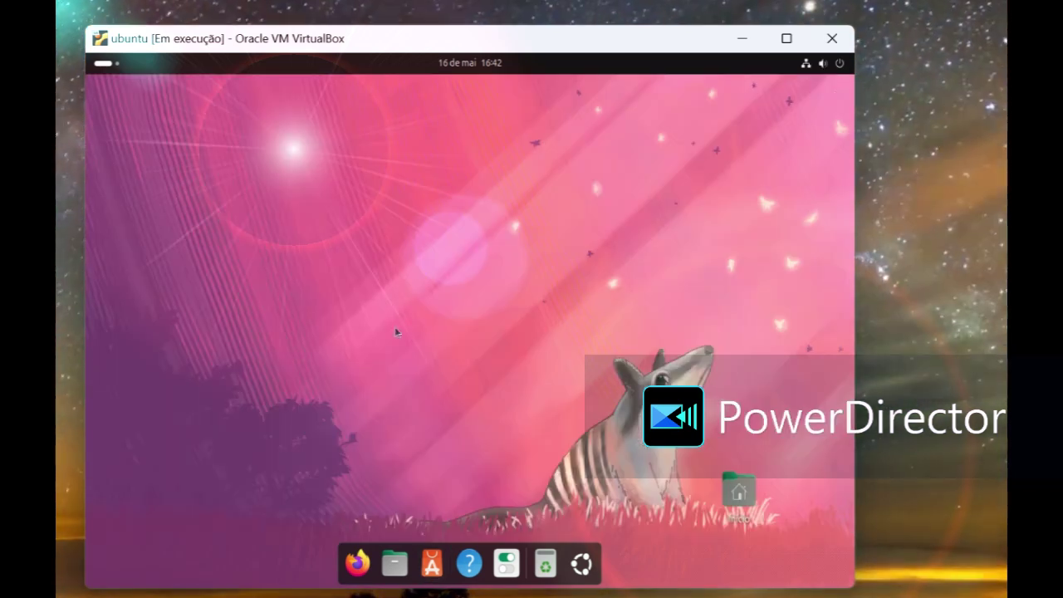
{"action": "left_click", "coordinate": [364, 570]}
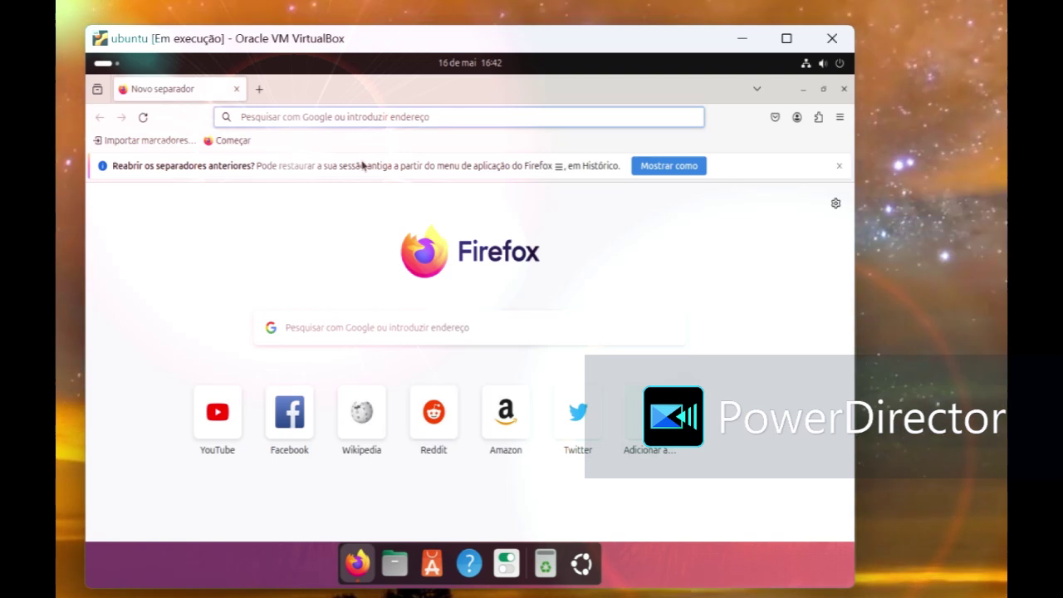
Step: Search Google for 'gnome' in Firefox
{"action": "left_click", "coordinate": [328, 337]}
{"action": "type", "text": "gnome"}
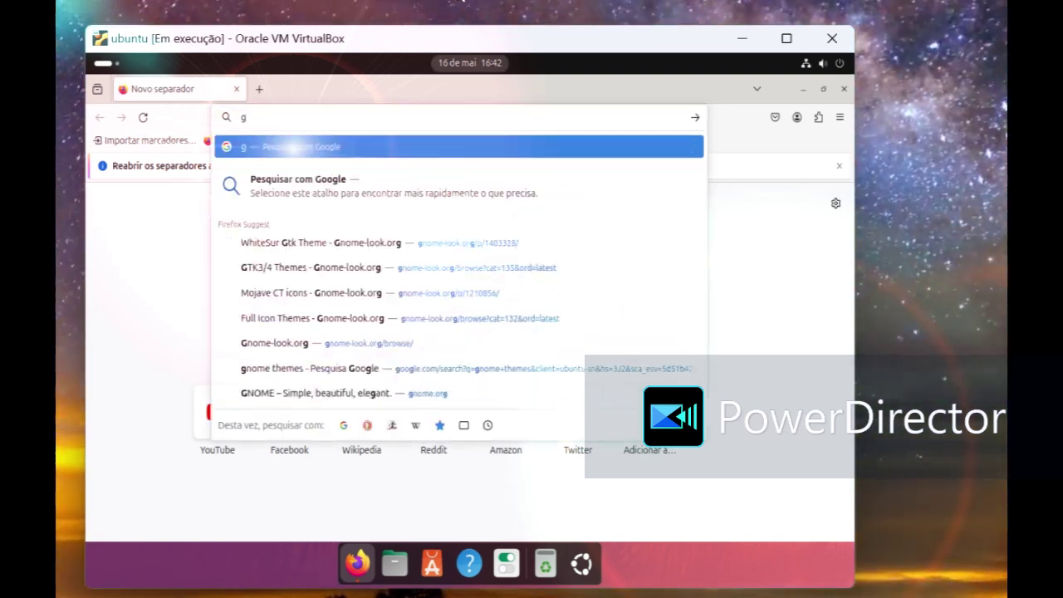
{"action": "key", "text": "Return"}
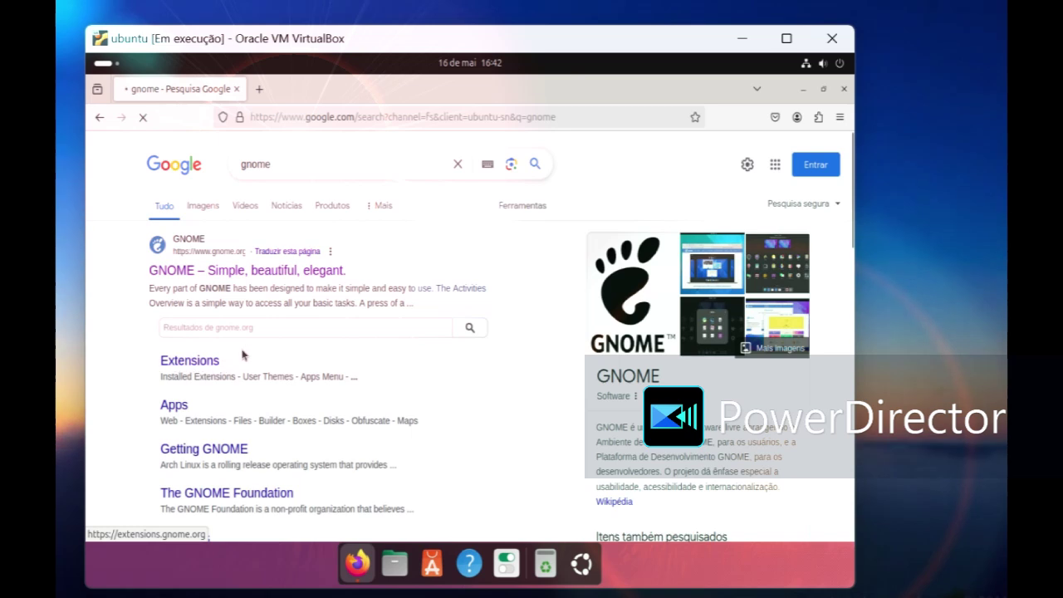
Step: Copy the word 'Extensions' from the gnome results and bring up App Center
{"action": "left_click", "coordinate": [243, 355]}
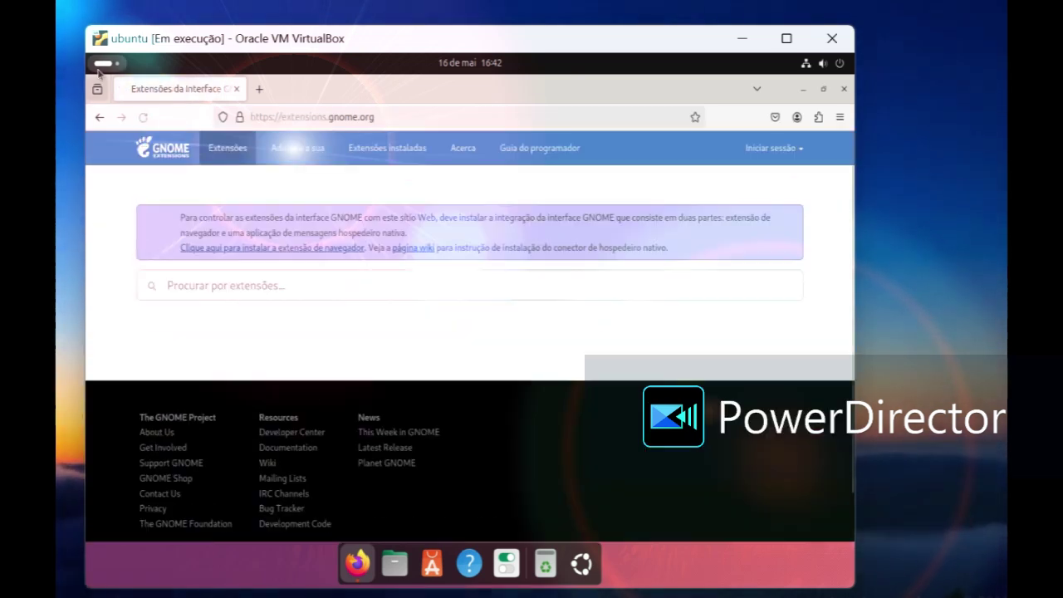
{"action": "left_click", "coordinate": [96, 117]}
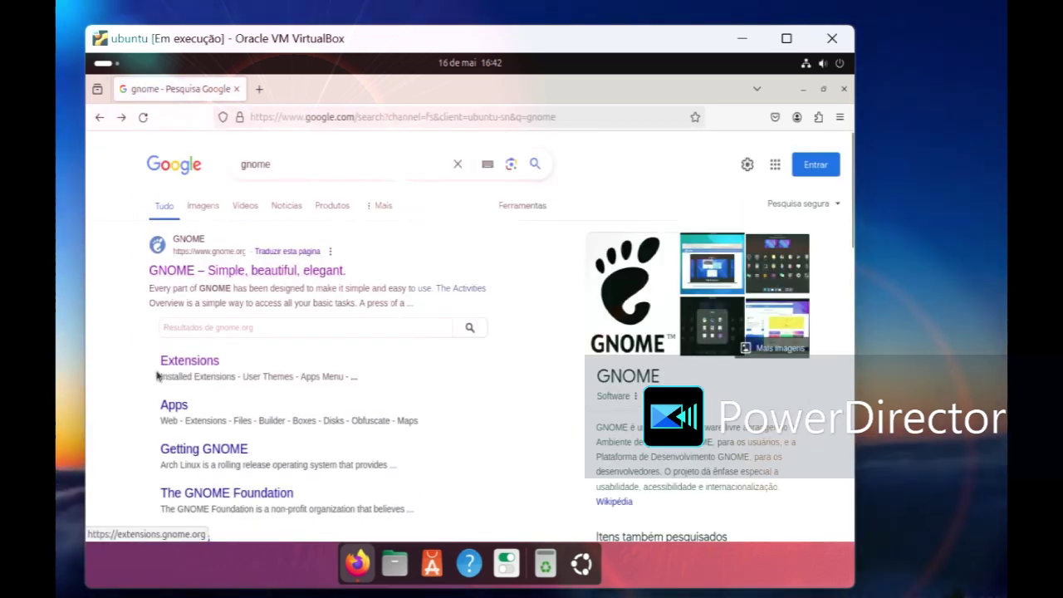
{"action": "left_click_drag", "start_coordinate": [154, 357], "coordinate": [216, 360]}
{"action": "key", "text": "cmd+c"}
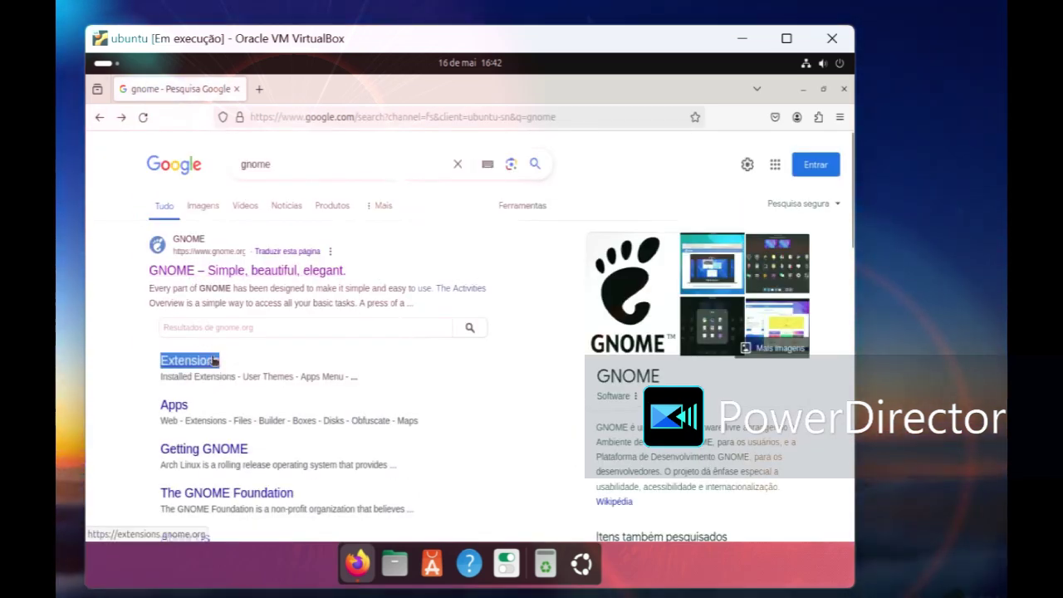
{"action": "right_click", "coordinate": [216, 359]}
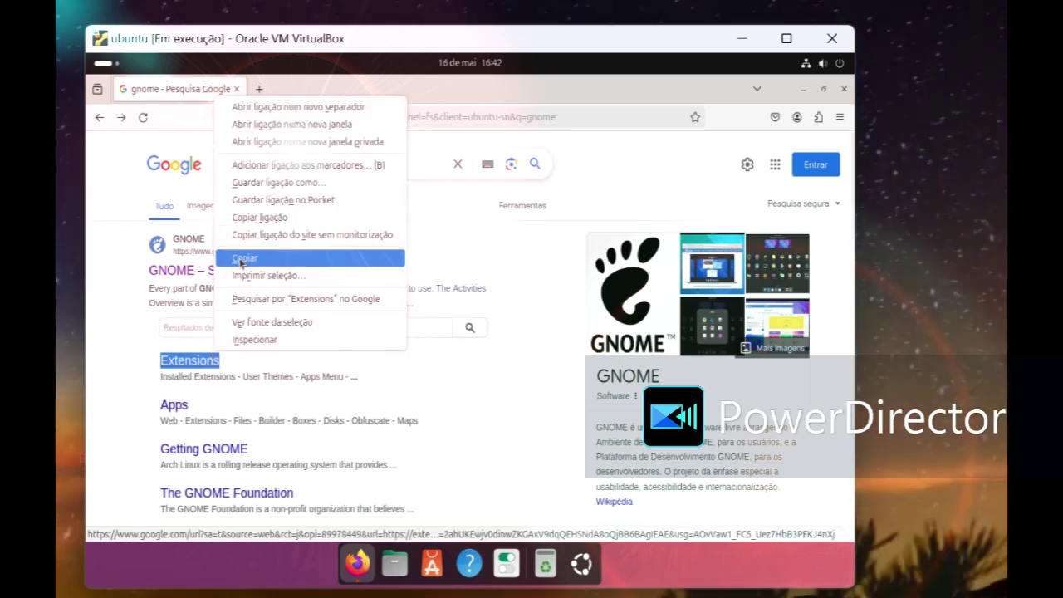
{"action": "left_click", "coordinate": [245, 258]}
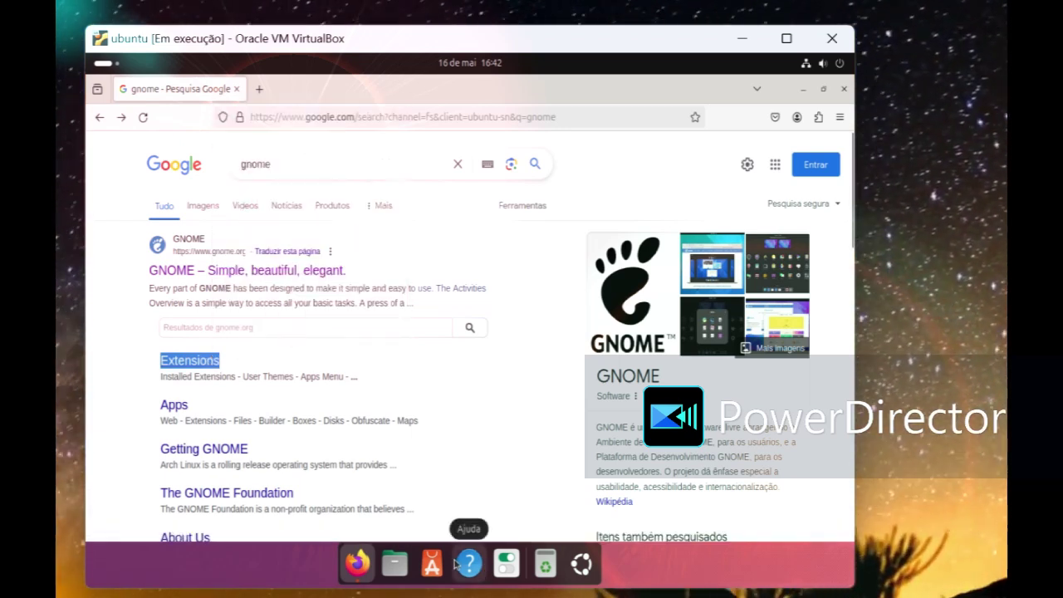
{"action": "left_click", "coordinate": [434, 569]}
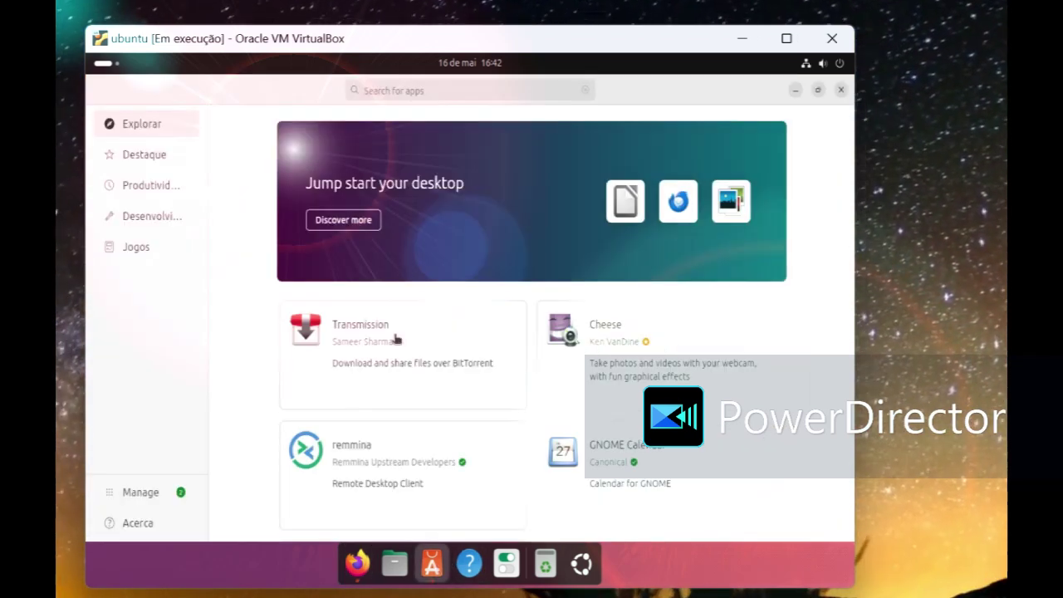
Step: Search App Center for the pasted 'Extensions', browse the snap results, then go to Destaque
{"action": "right_click", "coordinate": [392, 91]}
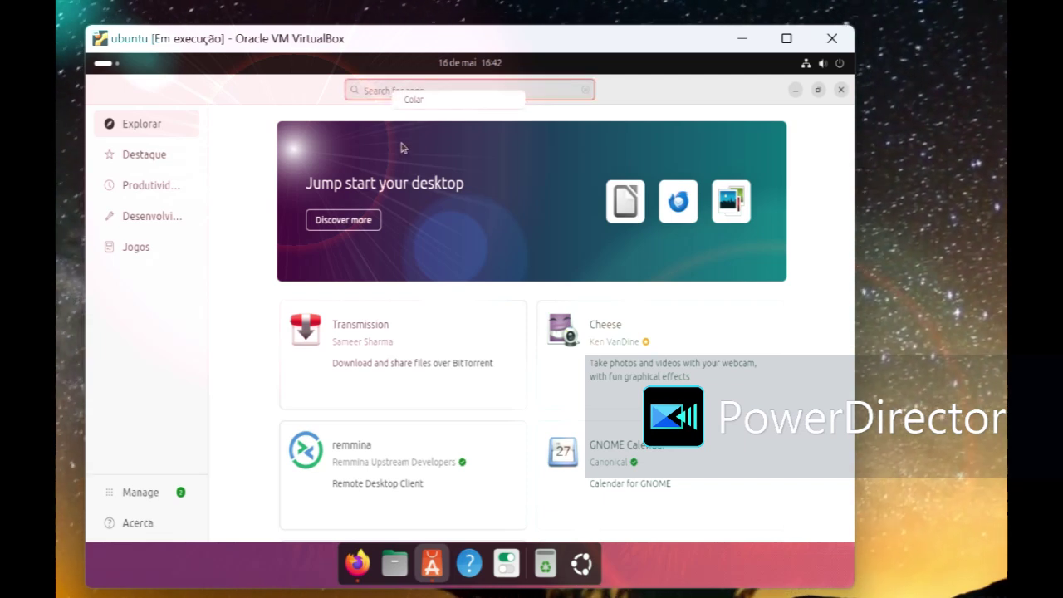
{"action": "left_click", "coordinate": [413, 101]}
{"action": "key", "text": "Return"}
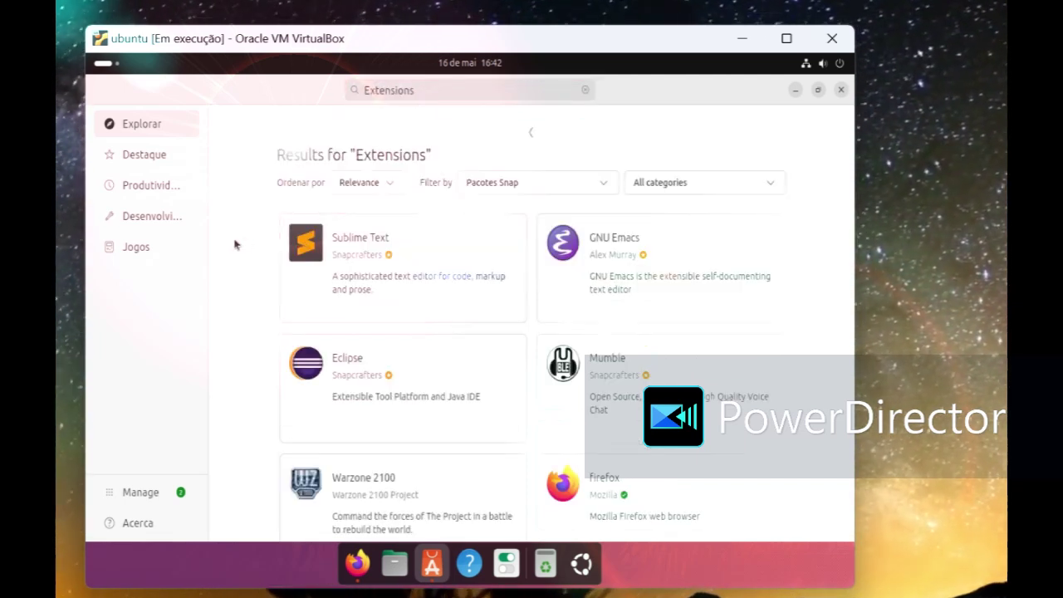
{"action": "scroll", "coordinate": [236, 245], "scroll_direction": "down", "scroll_amount": 3}
{"action": "scroll", "coordinate": [449, 291], "scroll_direction": "down", "scroll_amount": 10}
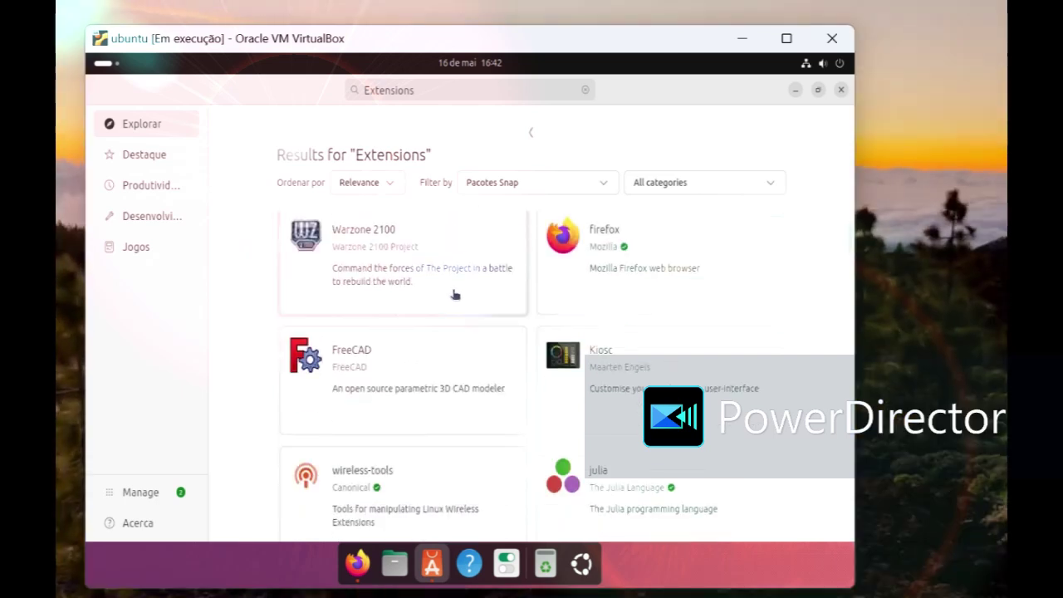
{"action": "scroll", "coordinate": [447, 292], "scroll_direction": "down", "scroll_amount": 8}
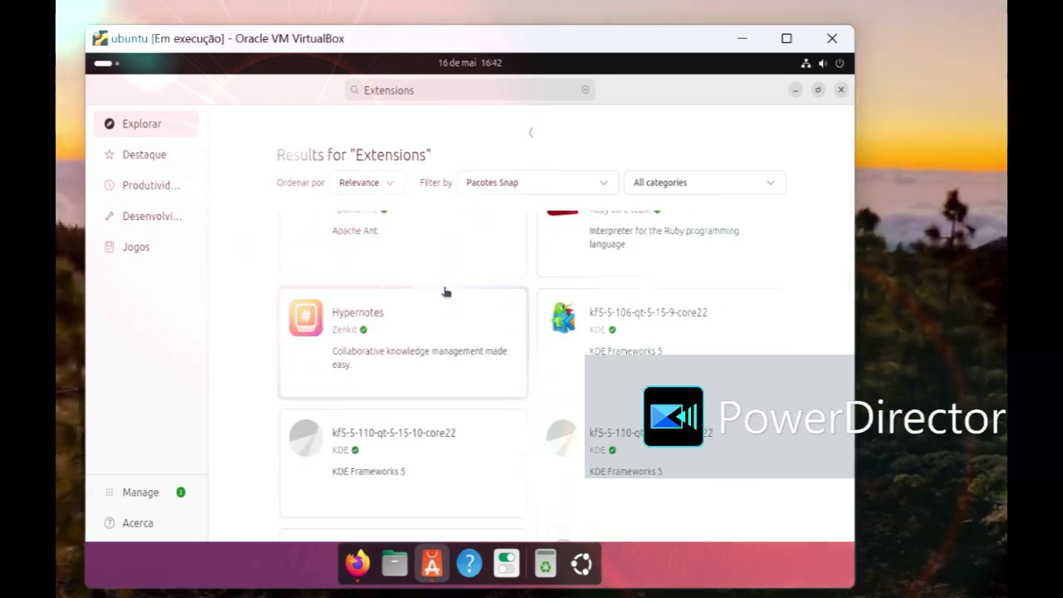
{"action": "scroll", "coordinate": [446, 292], "scroll_direction": "down", "scroll_amount": 5}
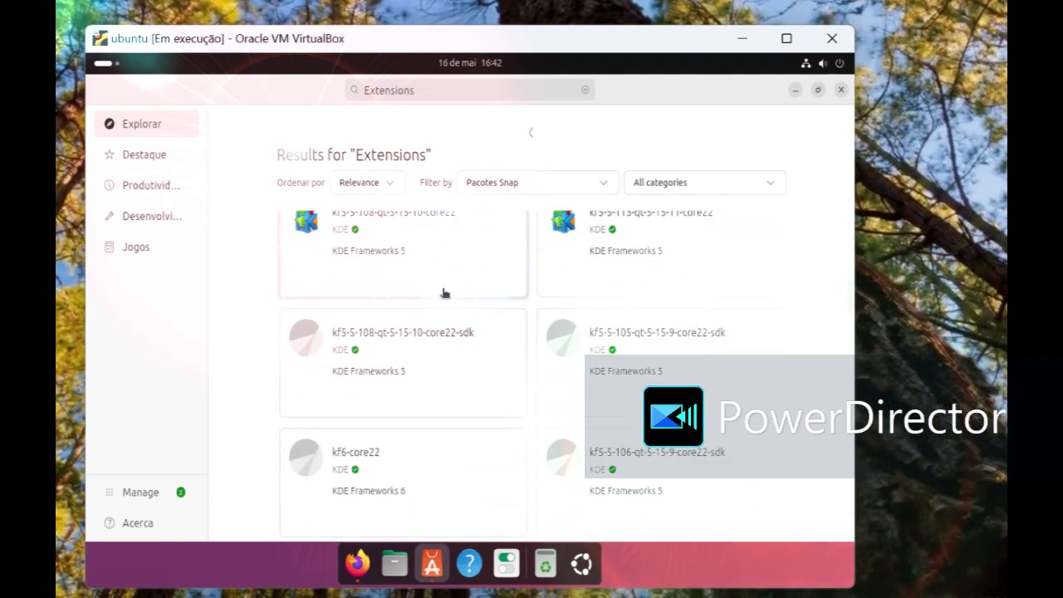
{"action": "left_click", "coordinate": [147, 158]}
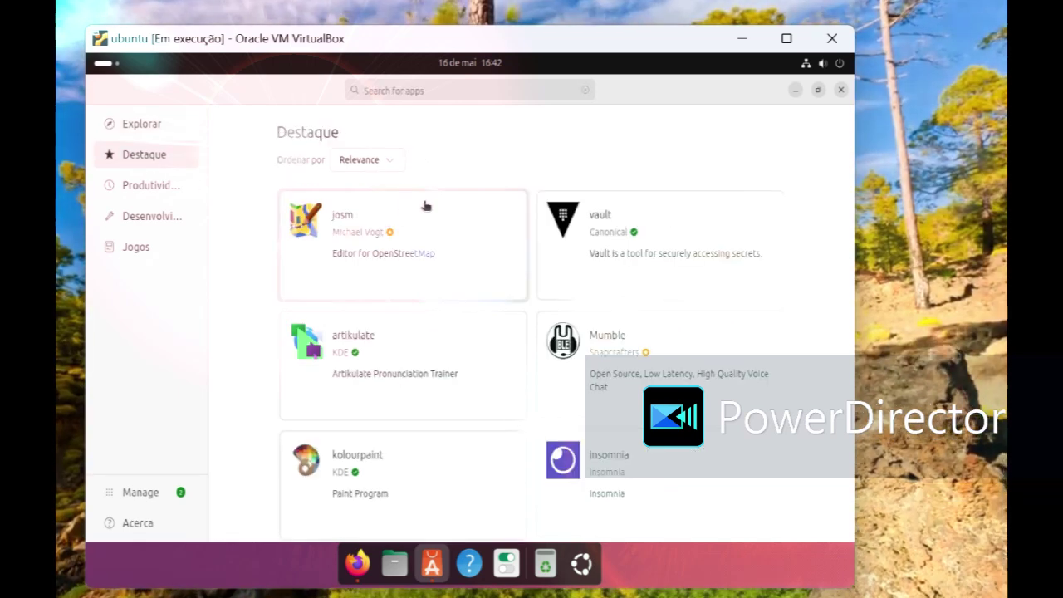
Step: Close App Center and open the BlueSky-GTK Themes page on gnome-look.org from Google
{"action": "left_click", "coordinate": [841, 90]}
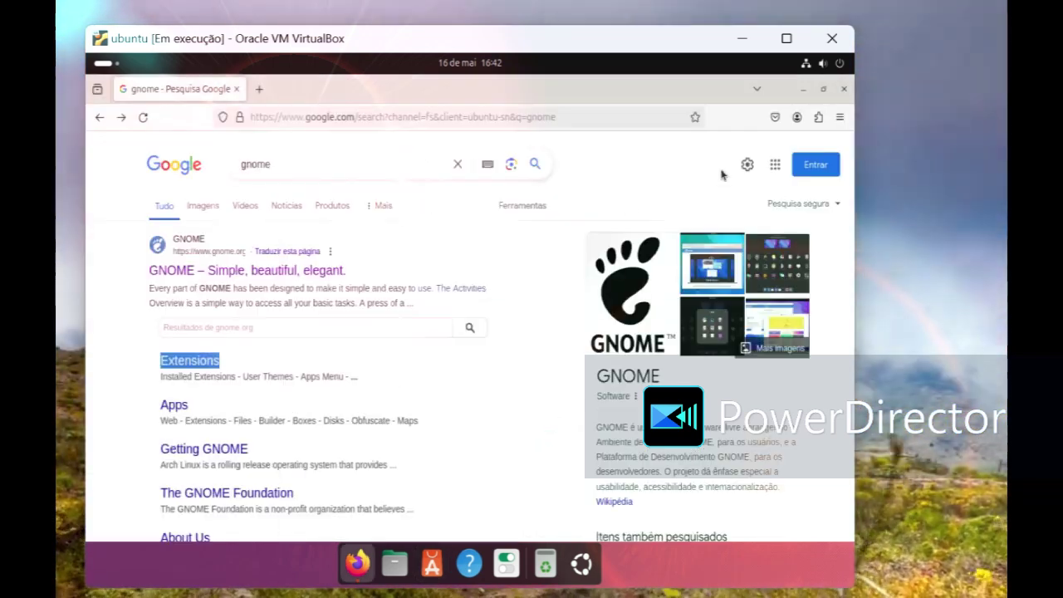
{"action": "left_click", "coordinate": [291, 164]}
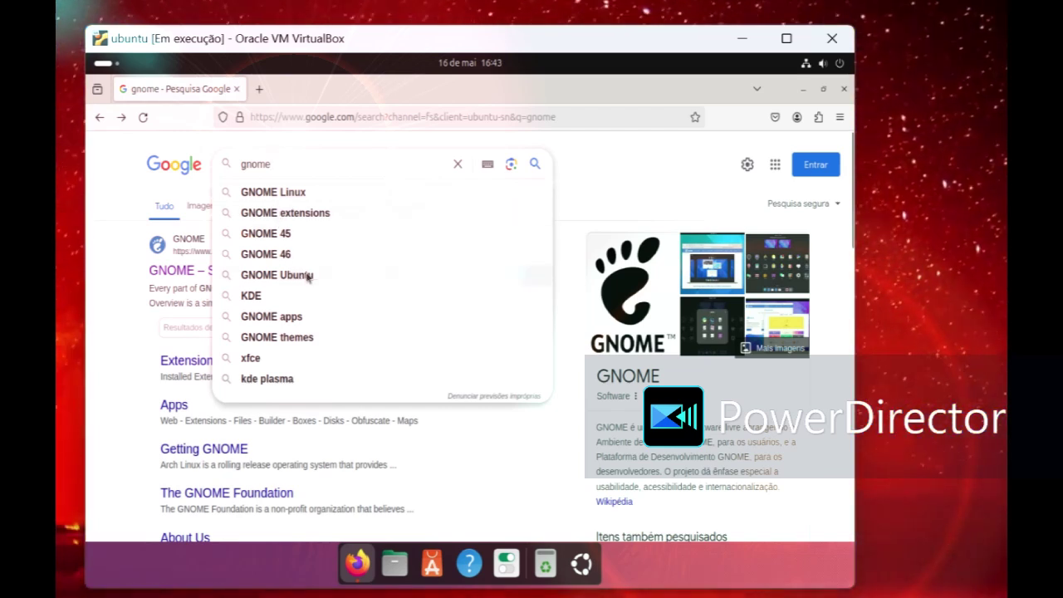
{"action": "left_click", "coordinate": [294, 345]}
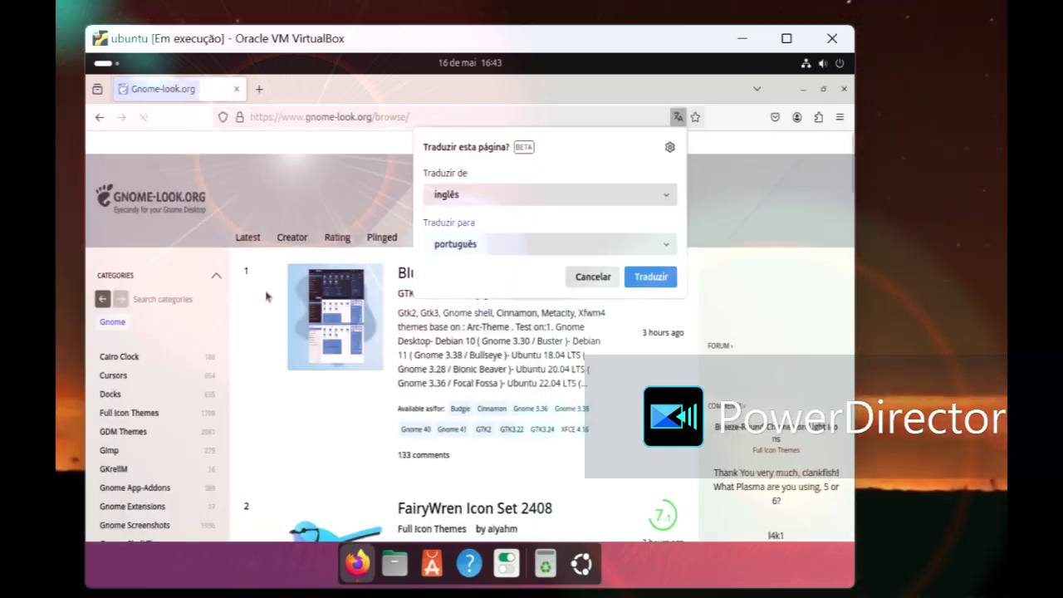
{"action": "left_click", "coordinate": [324, 440]}
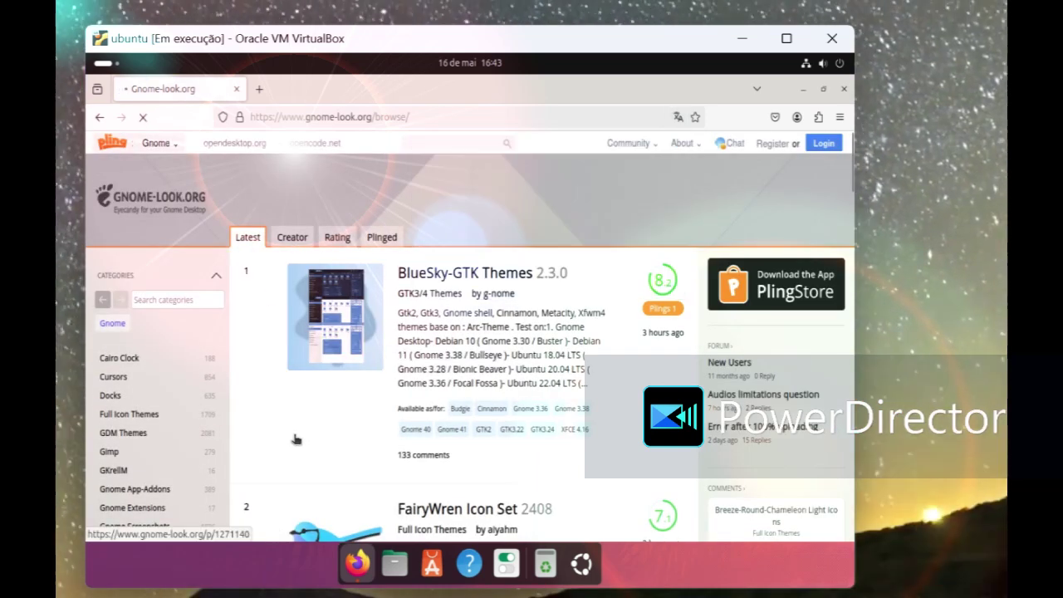
{"action": "scroll", "coordinate": [266, 415], "scroll_direction": "down", "scroll_amount": 3}
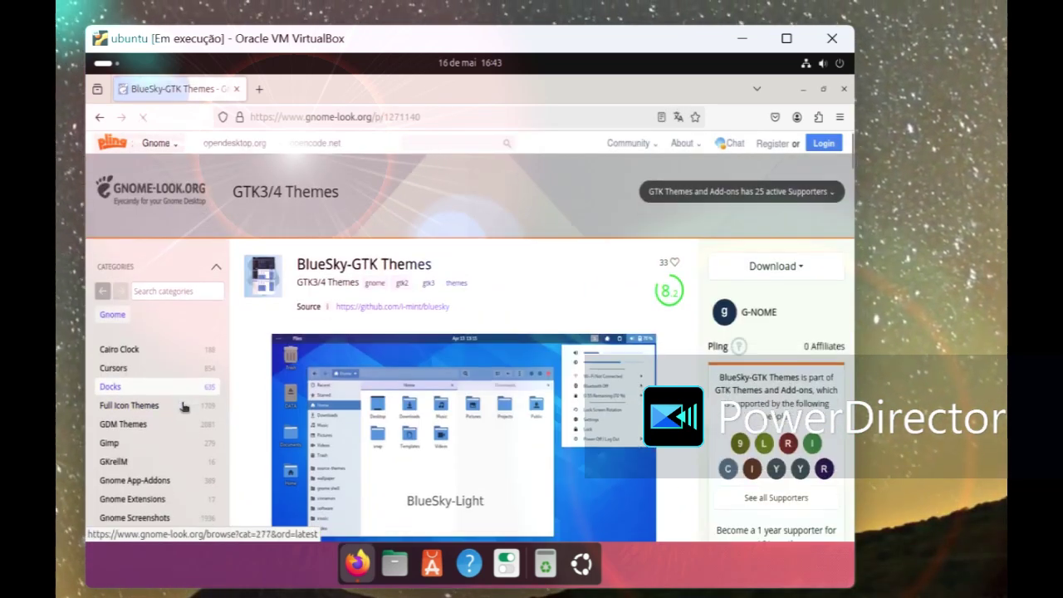
{"action": "scroll", "coordinate": [182, 407], "scroll_direction": "down", "scroll_amount": 3}
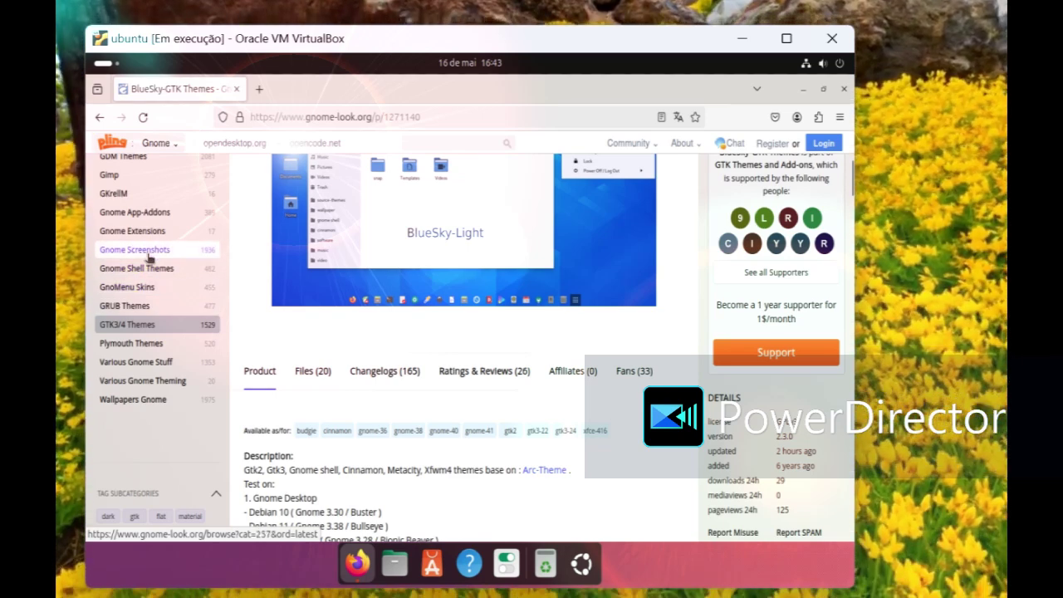
{"action": "scroll", "coordinate": [146, 308], "scroll_direction": "up", "scroll_amount": 2}
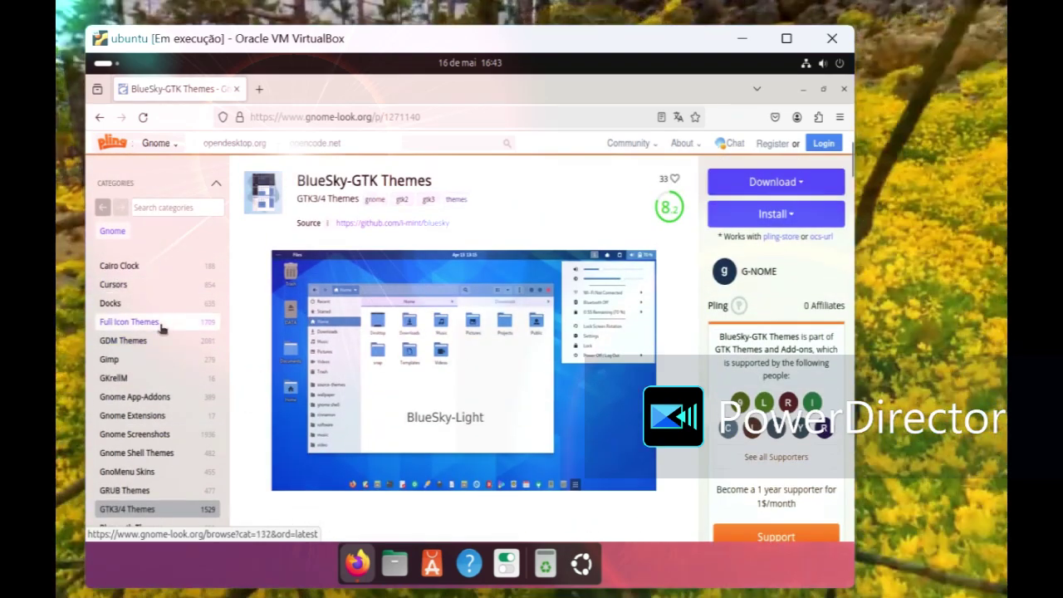
Step: Browse the Full Icon Themes listing and open the Mojave CT icons page
{"action": "left_click", "coordinate": [172, 331]}
{"action": "scroll", "coordinate": [562, 397], "scroll_direction": "down", "scroll_amount": 10}
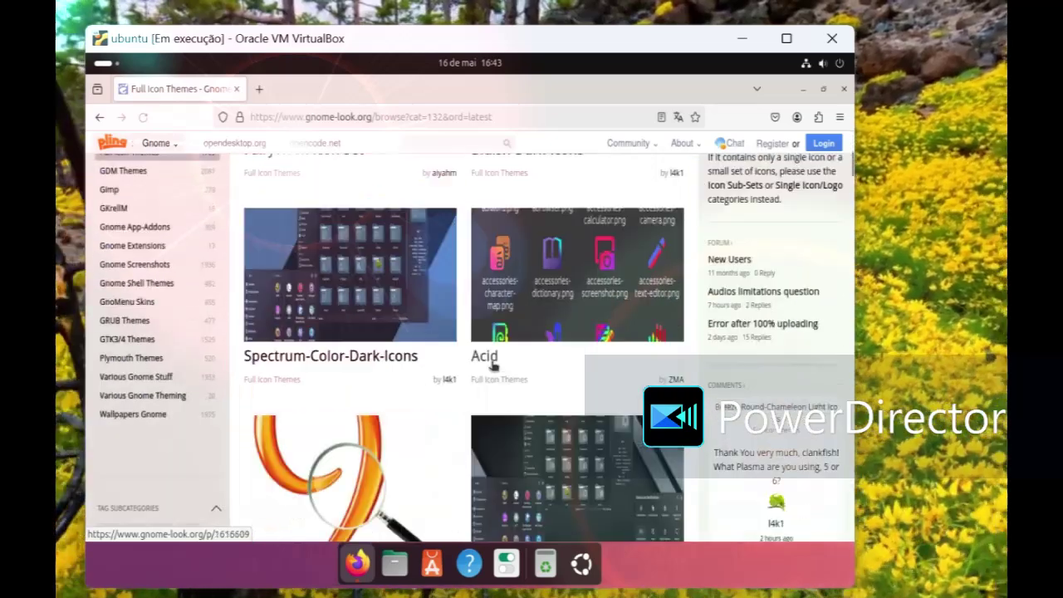
{"action": "scroll", "coordinate": [563, 397], "scroll_direction": "down", "scroll_amount": 15}
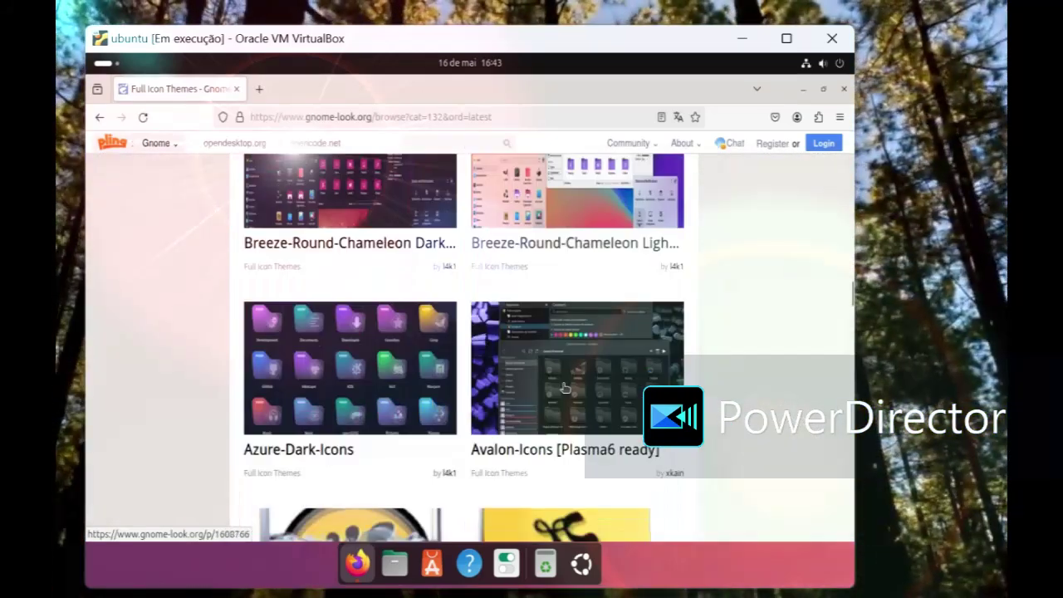
{"action": "scroll", "coordinate": [565, 387], "scroll_direction": "down", "scroll_amount": 15}
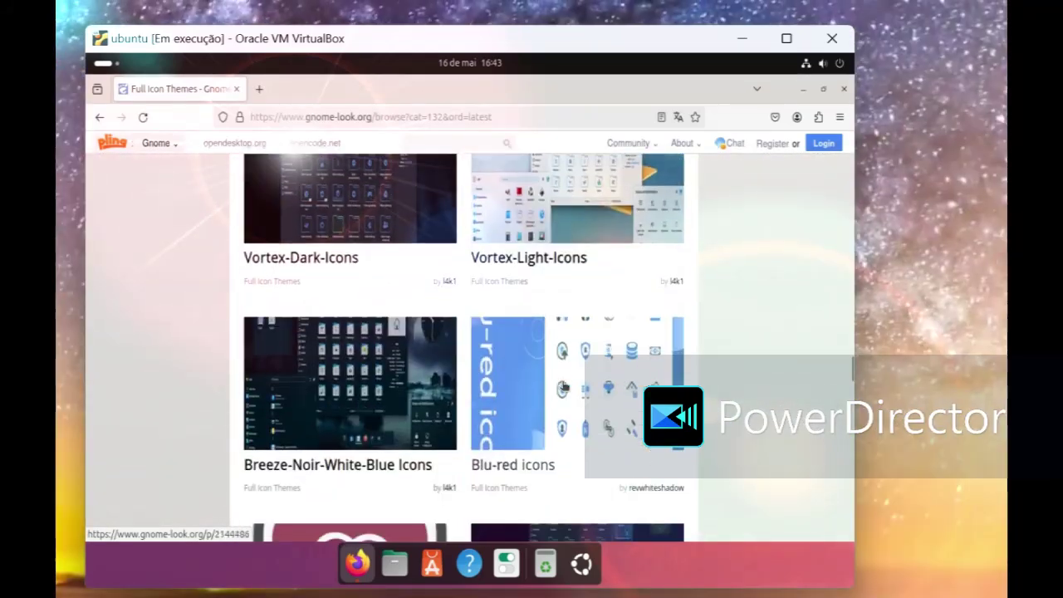
{"action": "scroll", "coordinate": [562, 385], "scroll_direction": "down", "scroll_amount": 7}
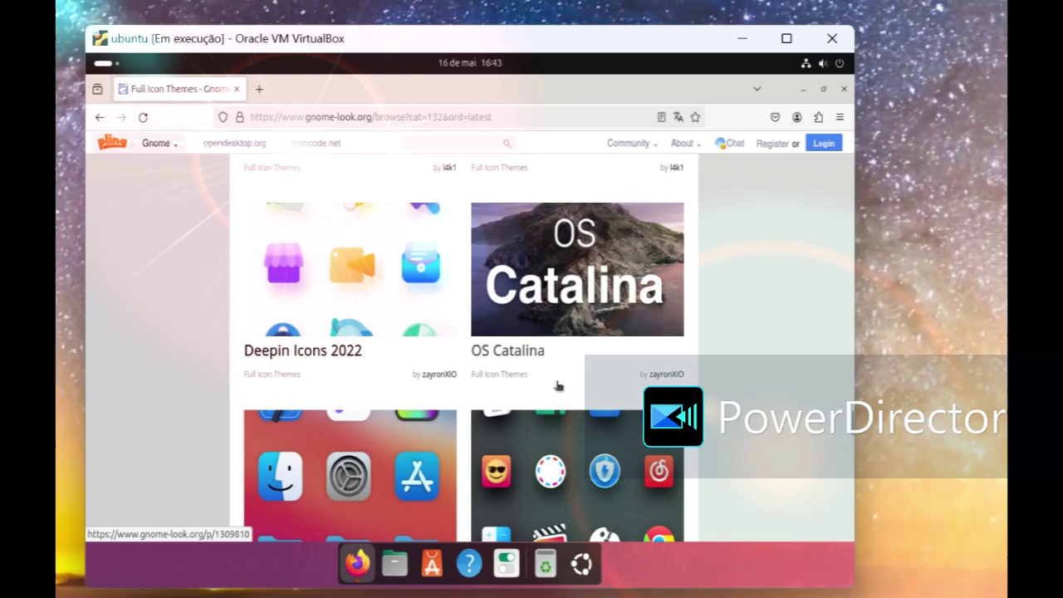
{"action": "scroll", "coordinate": [559, 386], "scroll_direction": "down", "scroll_amount": 4}
{"action": "scroll", "coordinate": [552, 385], "scroll_direction": "up", "scroll_amount": 4}
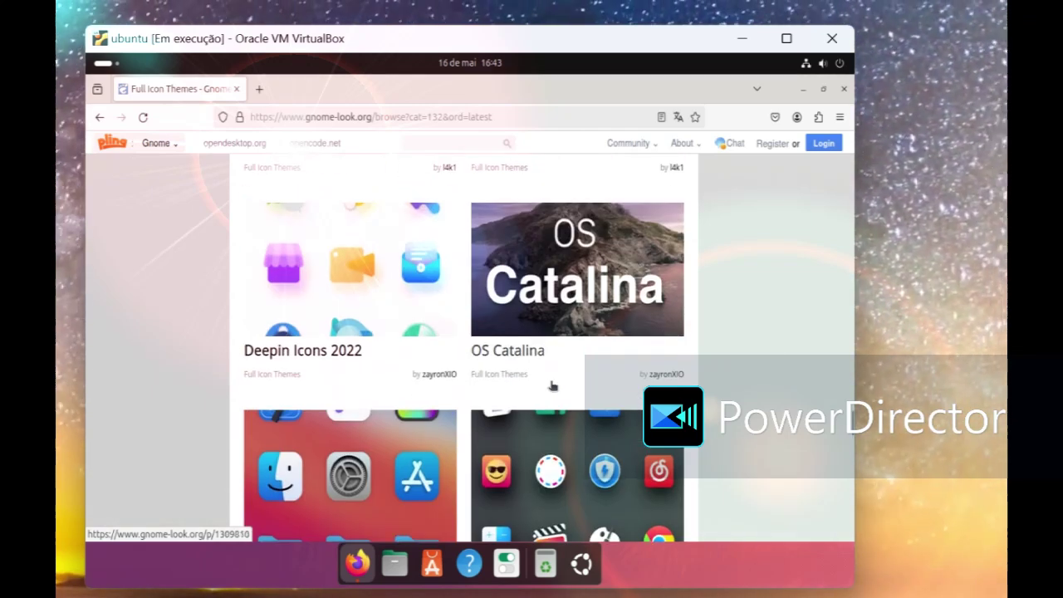
{"action": "scroll", "coordinate": [548, 387], "scroll_direction": "down", "scroll_amount": 7}
{"action": "scroll", "coordinate": [544, 390], "scroll_direction": "down", "scroll_amount": 10}
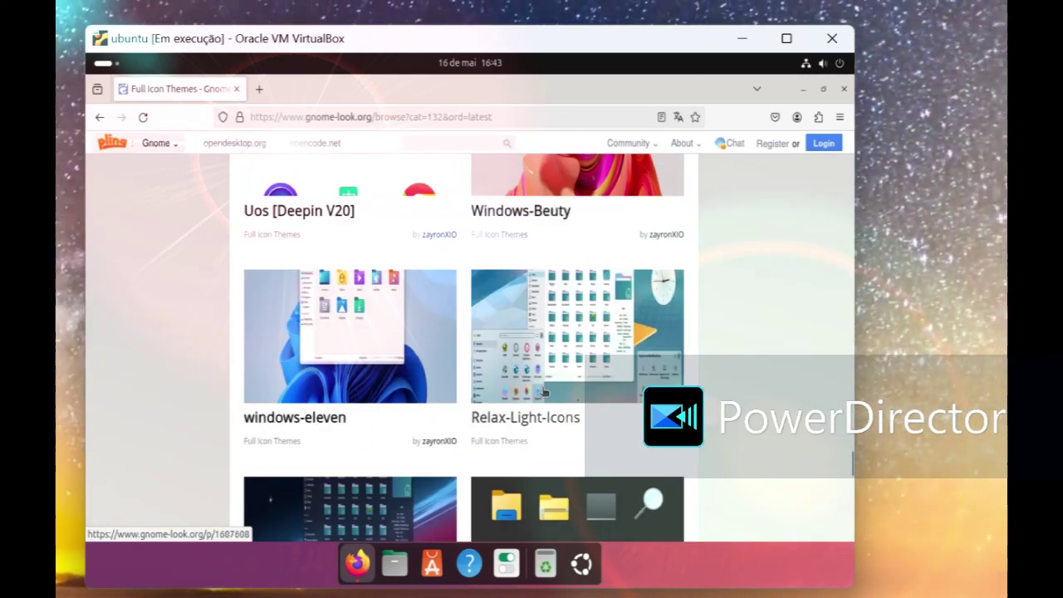
{"action": "scroll", "coordinate": [540, 392], "scroll_direction": "up", "scroll_amount": 4}
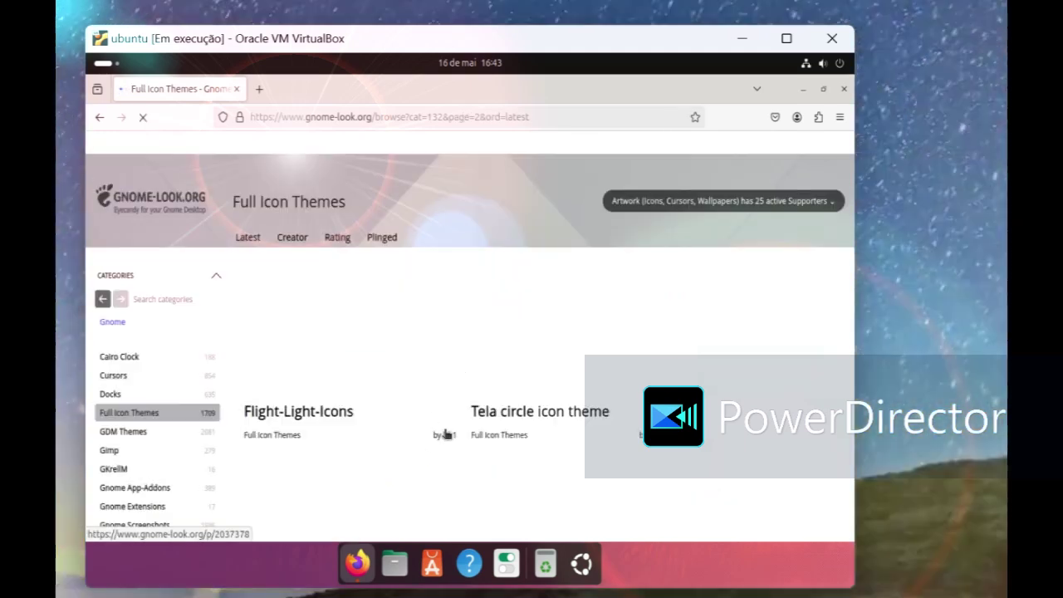
{"action": "scroll", "coordinate": [439, 435], "scroll_direction": "down", "scroll_amount": 5}
{"action": "scroll", "coordinate": [454, 420], "scroll_direction": "up", "scroll_amount": 5}
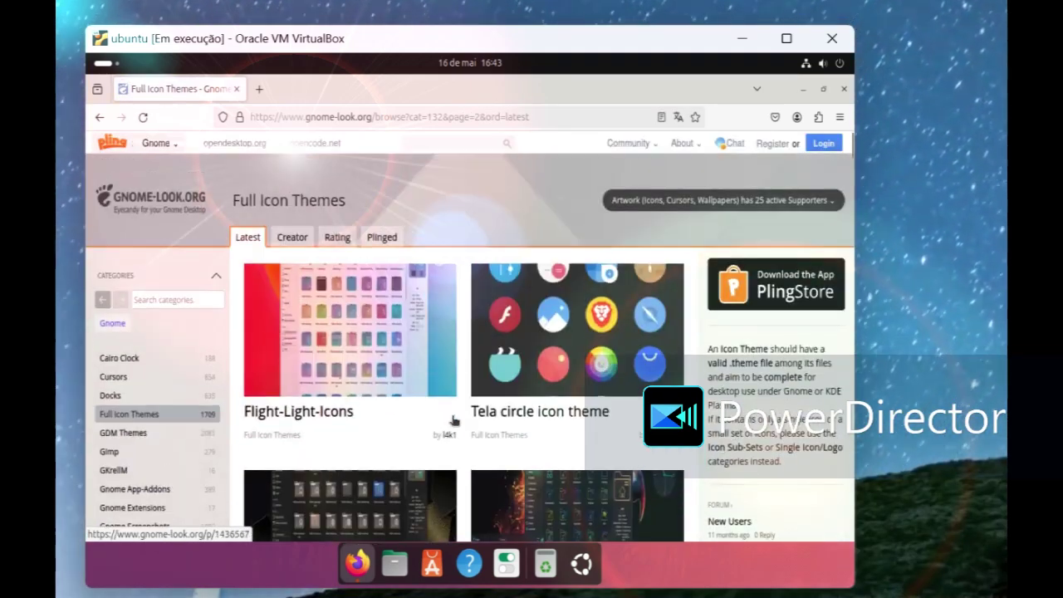
{"action": "scroll", "coordinate": [454, 420], "scroll_direction": "down", "scroll_amount": 10}
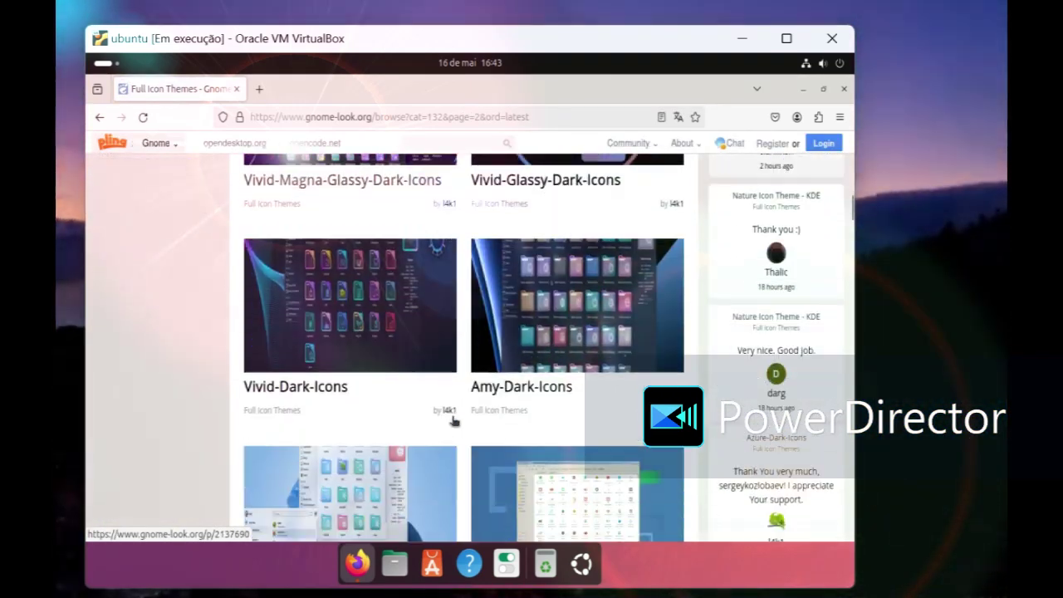
{"action": "scroll", "coordinate": [463, 420], "scroll_direction": "down", "scroll_amount": 6}
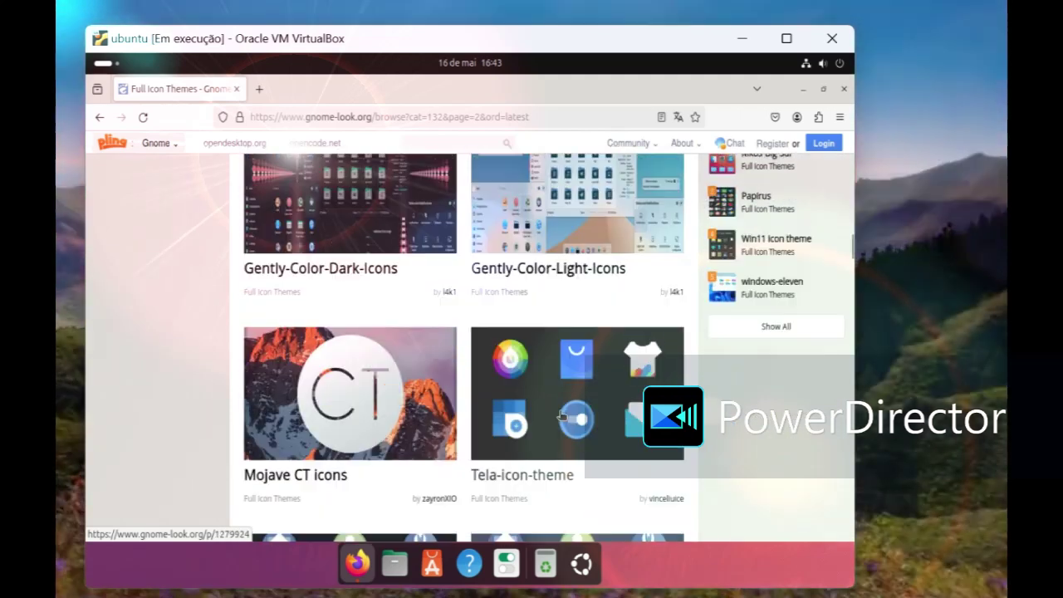
{"action": "scroll", "coordinate": [609, 391], "scroll_direction": "down", "scroll_amount": 5}
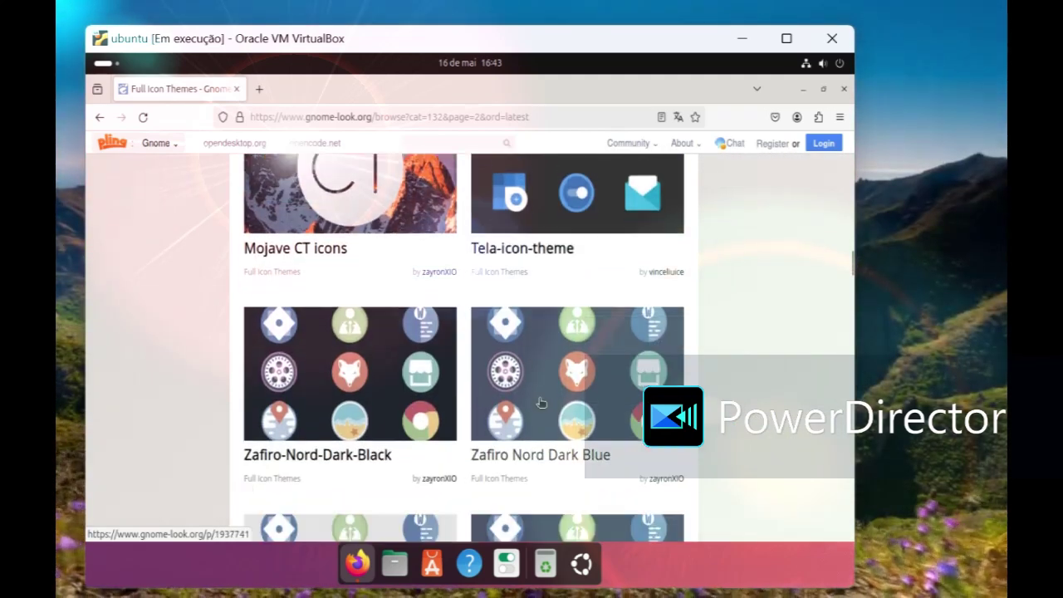
{"action": "scroll", "coordinate": [540, 402], "scroll_direction": "up", "scroll_amount": 4}
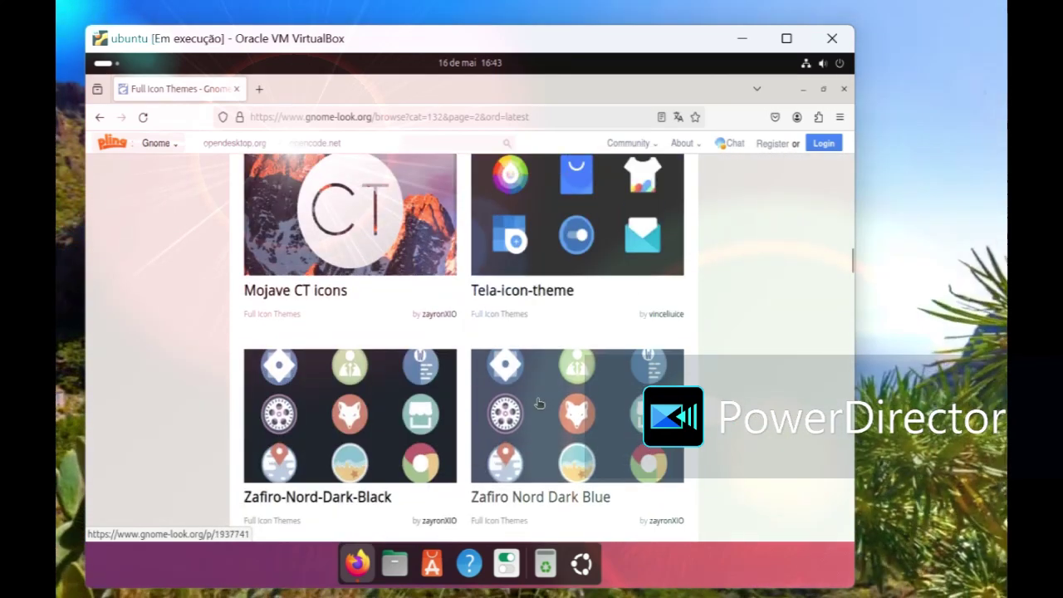
{"action": "scroll", "coordinate": [539, 403], "scroll_direction": "up", "scroll_amount": 3}
{"action": "scroll", "coordinate": [541, 412], "scroll_direction": "down", "scroll_amount": 2}
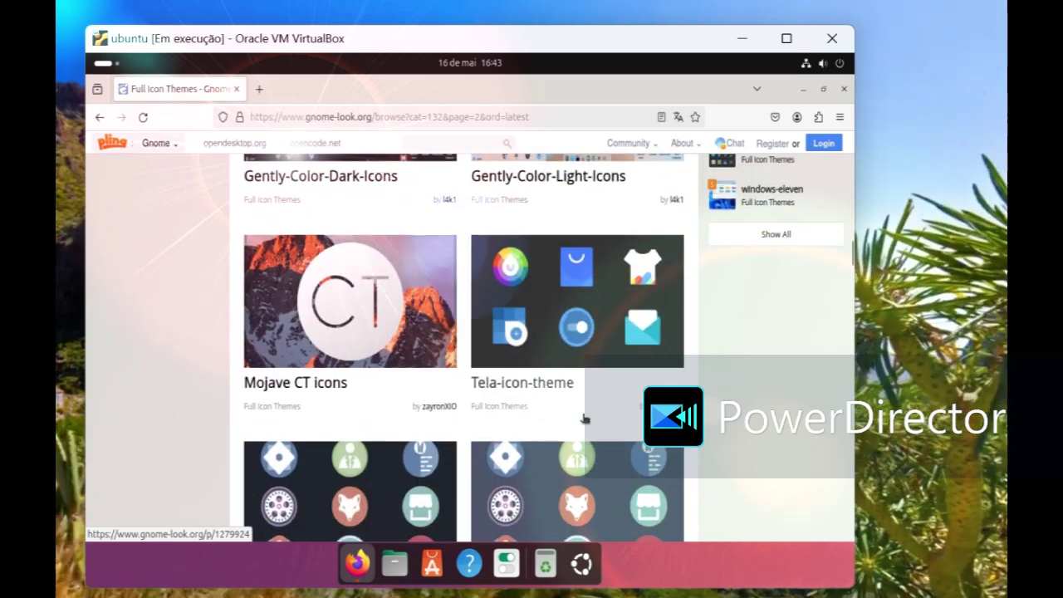
{"action": "scroll", "coordinate": [627, 401], "scroll_direction": "up", "scroll_amount": 4}
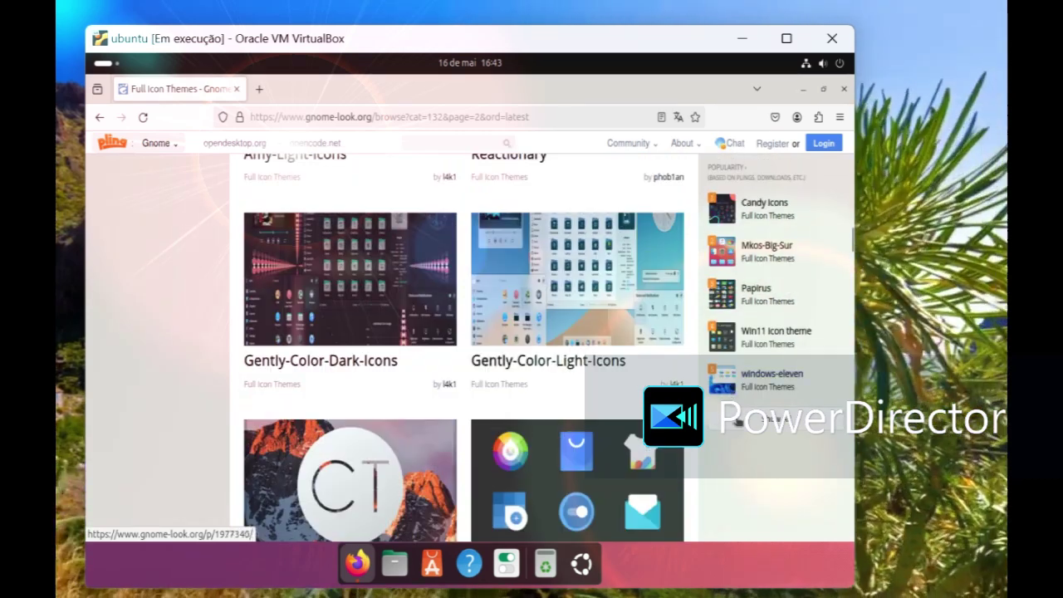
{"action": "scroll", "coordinate": [768, 402], "scroll_direction": "down", "scroll_amount": 15}
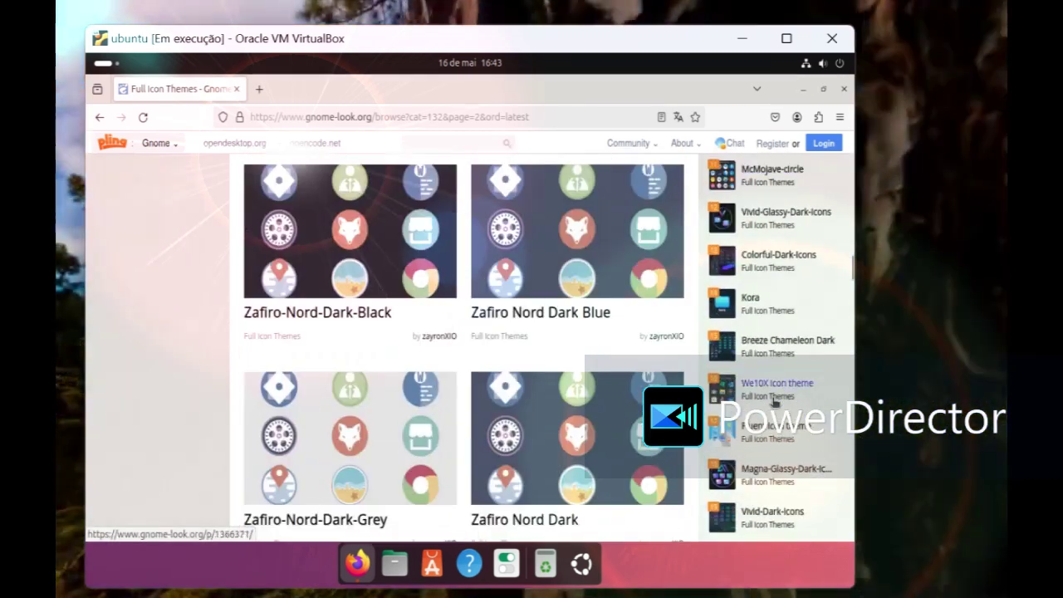
{"action": "scroll", "coordinate": [774, 400], "scroll_direction": "down", "scroll_amount": 10}
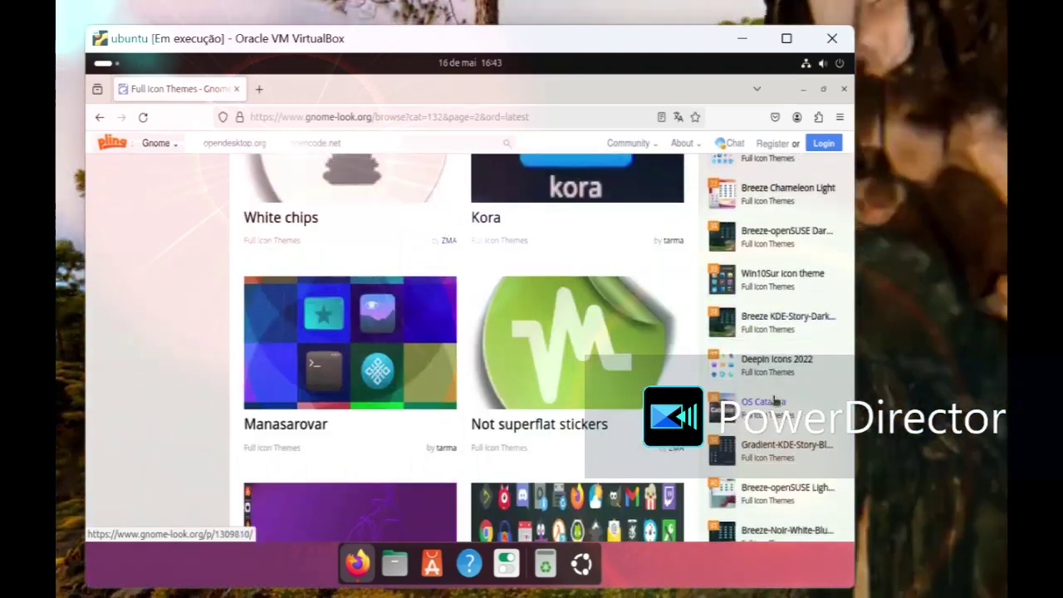
{"action": "scroll", "coordinate": [775, 400], "scroll_direction": "down", "scroll_amount": 6}
{"action": "scroll", "coordinate": [774, 401], "scroll_direction": "down", "scroll_amount": 12}
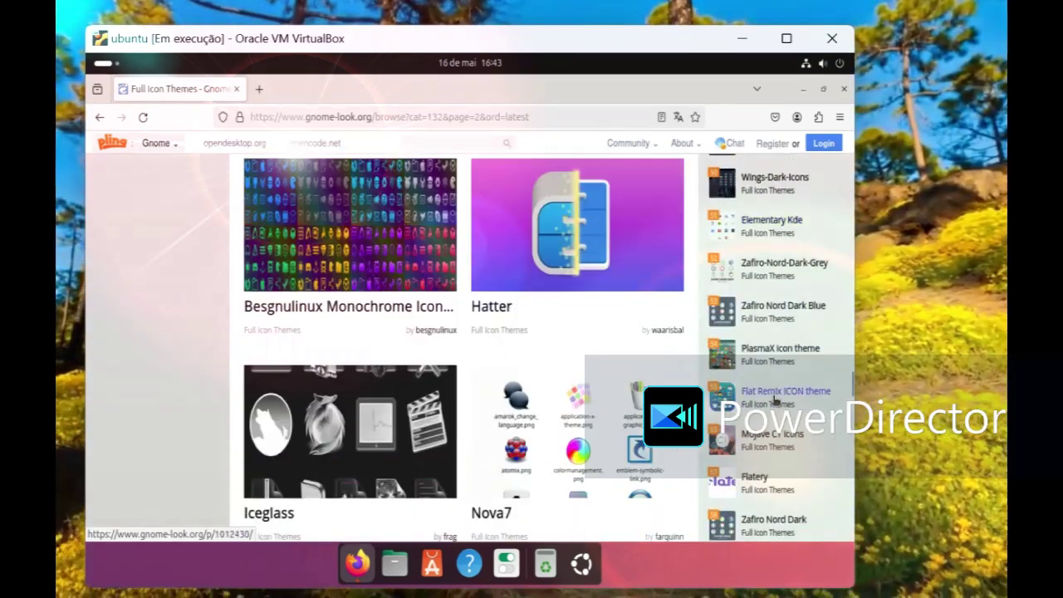
{"action": "scroll", "coordinate": [774, 400], "scroll_direction": "up", "scroll_amount": 1}
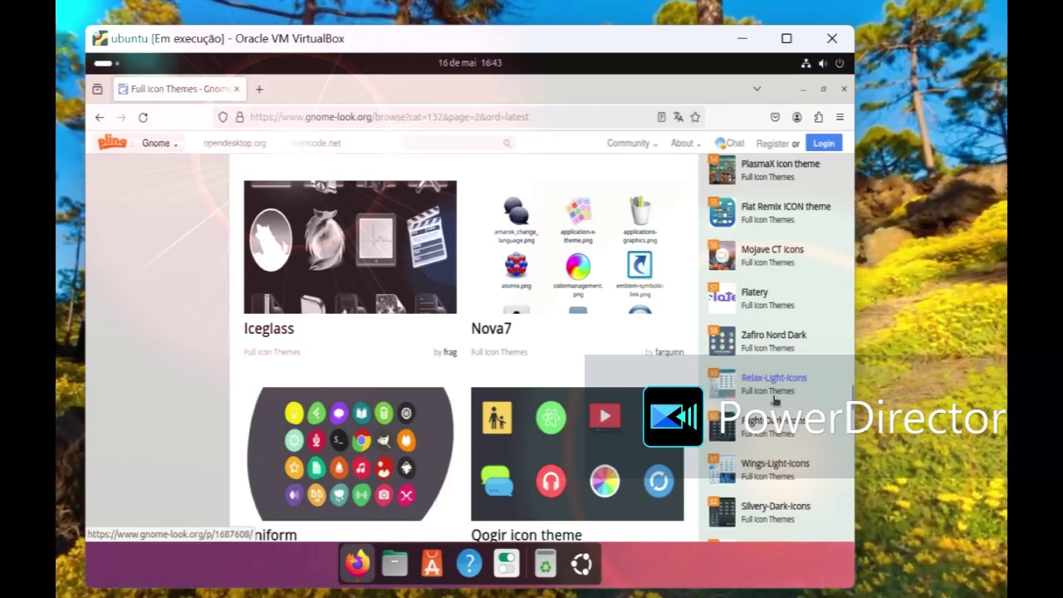
{"action": "left_click", "coordinate": [761, 253]}
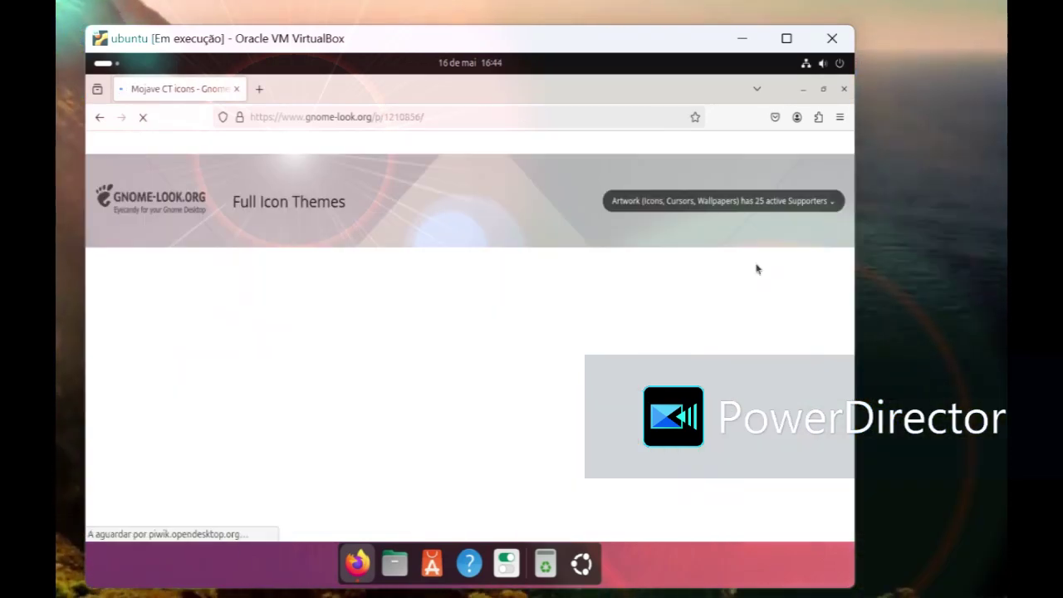
Step: Download Mojave-CT-Night.tar.xz from the Mojave CT icons Files list, then close Firefox
{"action": "scroll", "coordinate": [446, 388], "scroll_direction": "down", "scroll_amount": 10}
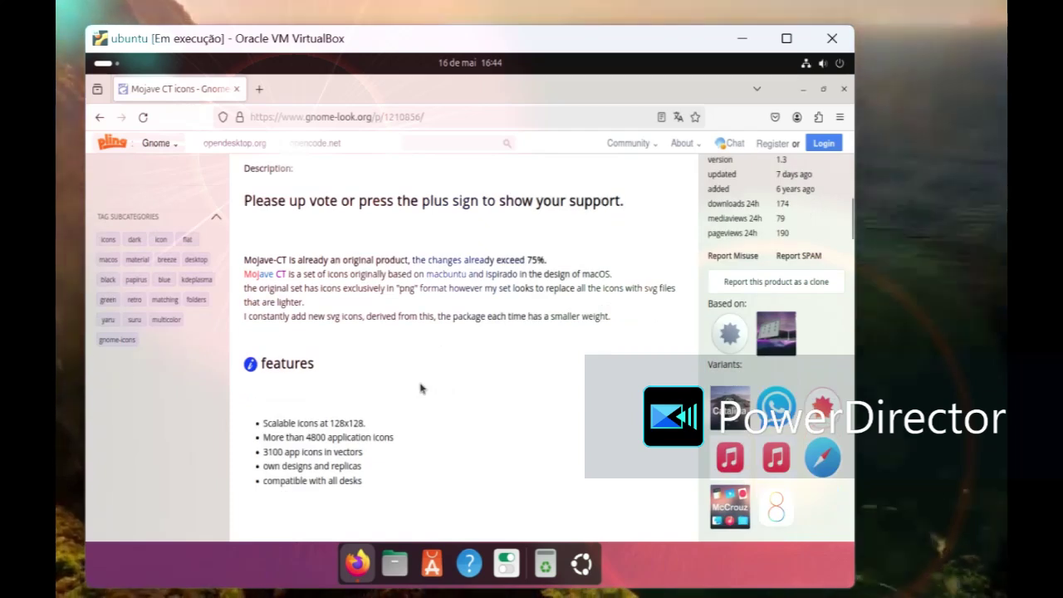
{"action": "scroll", "coordinate": [349, 332], "scroll_direction": "up", "scroll_amount": 4}
{"action": "left_click", "coordinate": [313, 279]}
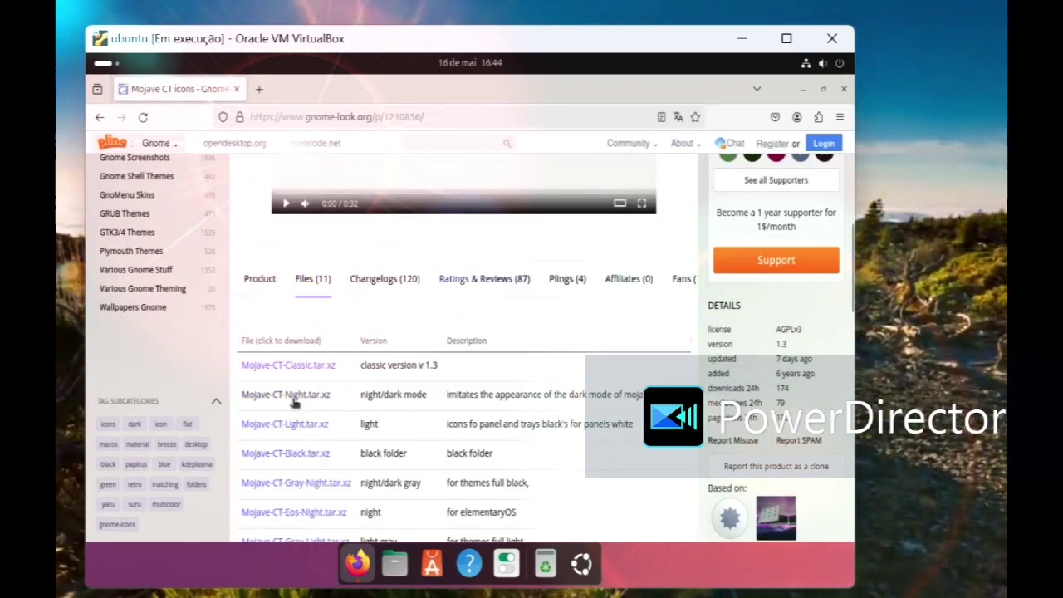
{"action": "left_click", "coordinate": [292, 402]}
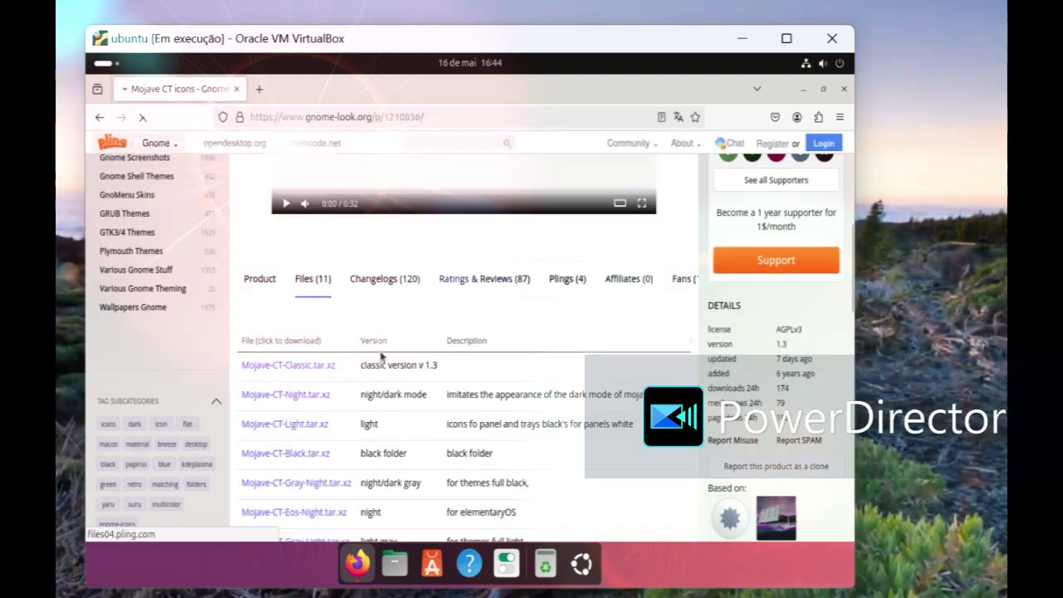
{"action": "left_click", "coordinate": [449, 310]}
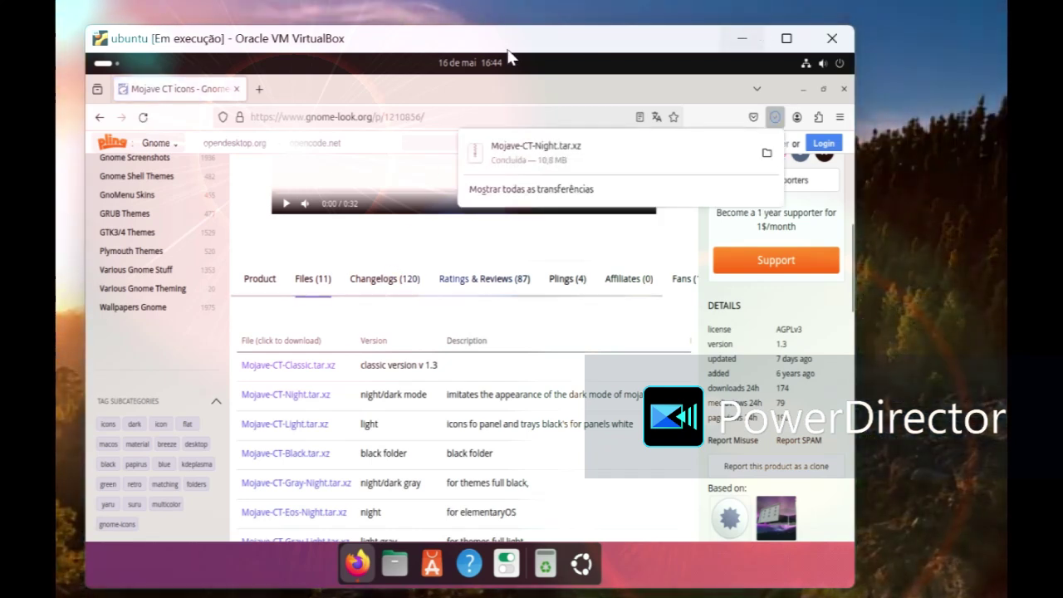
{"action": "left_click", "coordinate": [844, 89]}
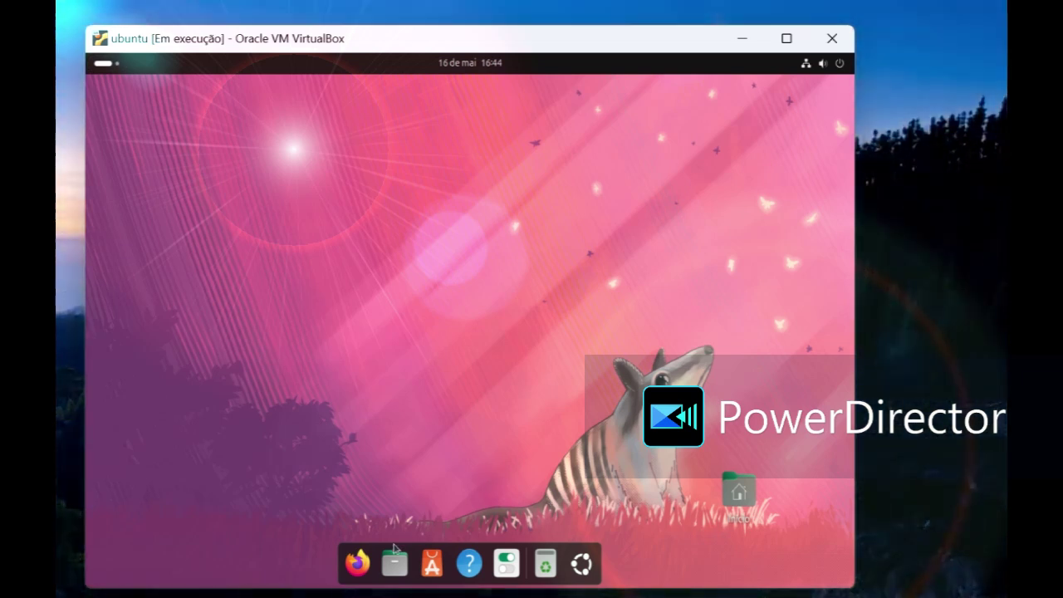
Step: Extract WhiteSur-Light.tar.xz in Transferências, creating the WhiteSur-Light (2) folder
{"action": "left_click", "coordinate": [395, 564]}
{"action": "double_click", "coordinate": [274, 225]}
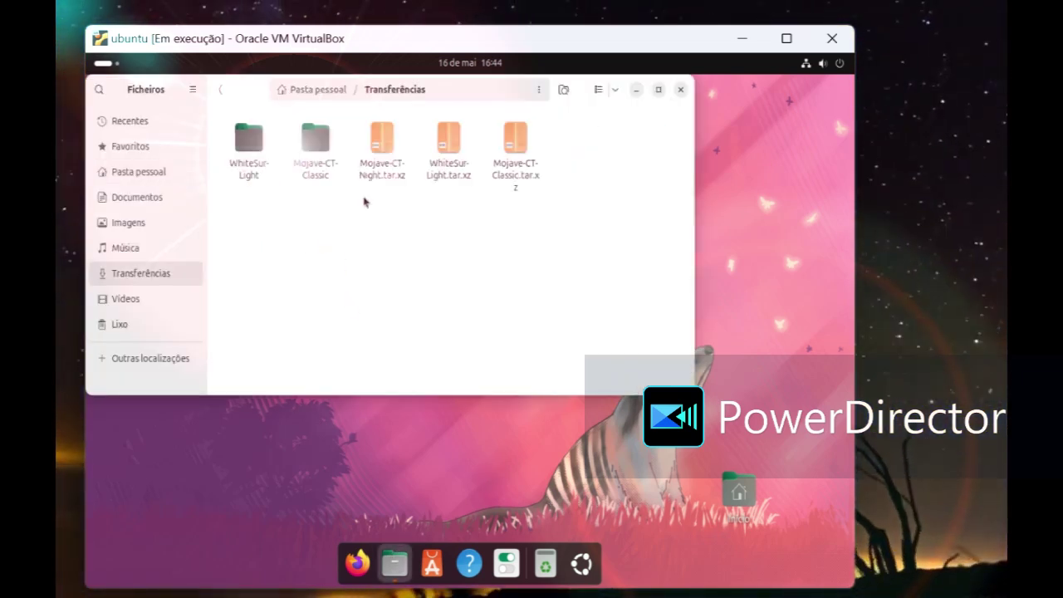
{"action": "right_click", "coordinate": [437, 171]}
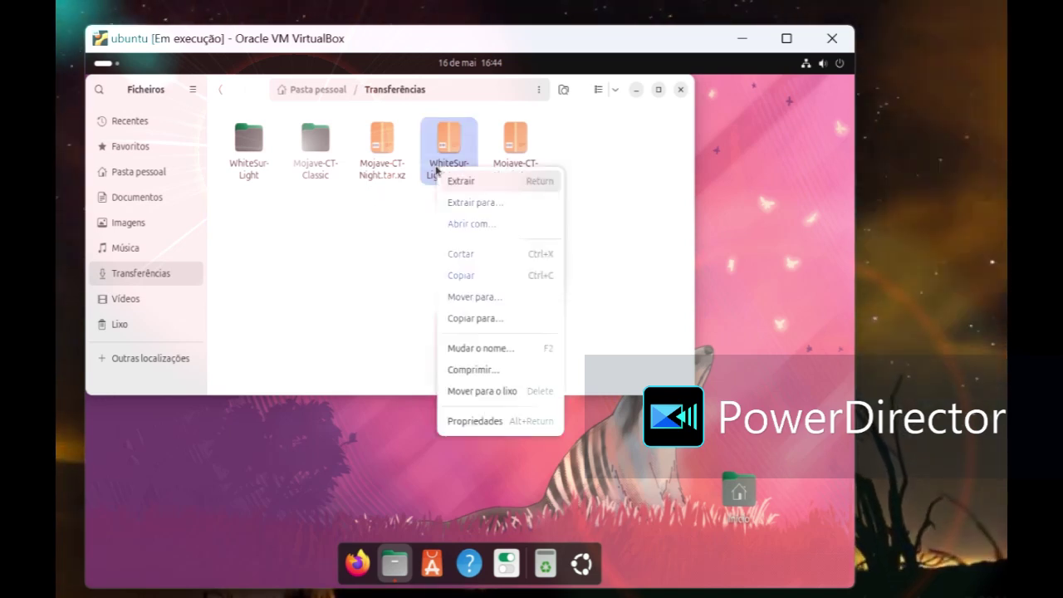
{"action": "left_click", "coordinate": [451, 181]}
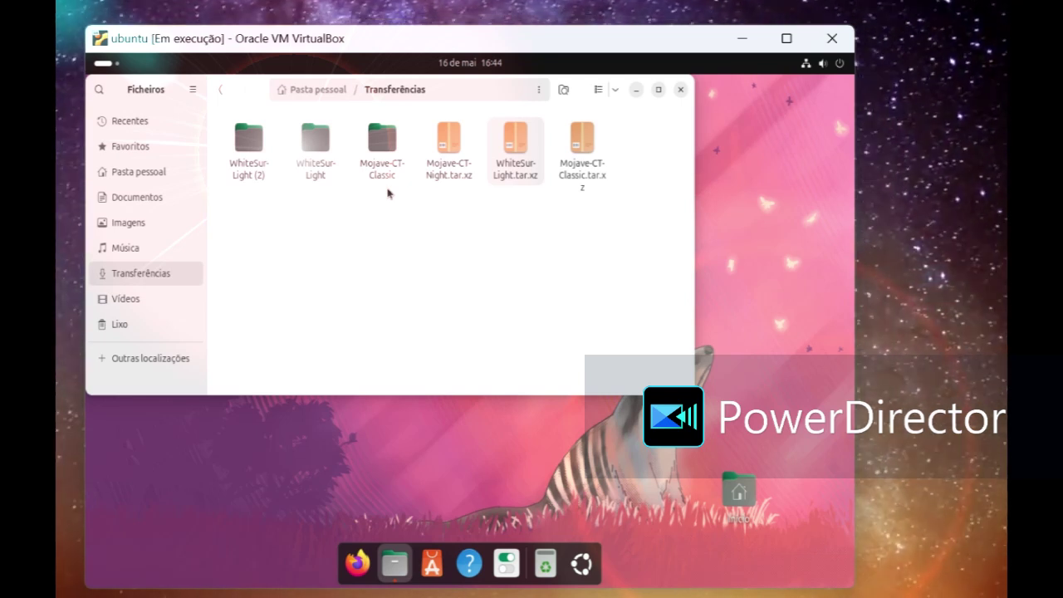
Step: Check the WhiteSur-Light folder's contents in Transferências and copy the folder
{"action": "right_click", "coordinate": [333, 162]}
{"action": "left_click", "coordinate": [337, 204]}
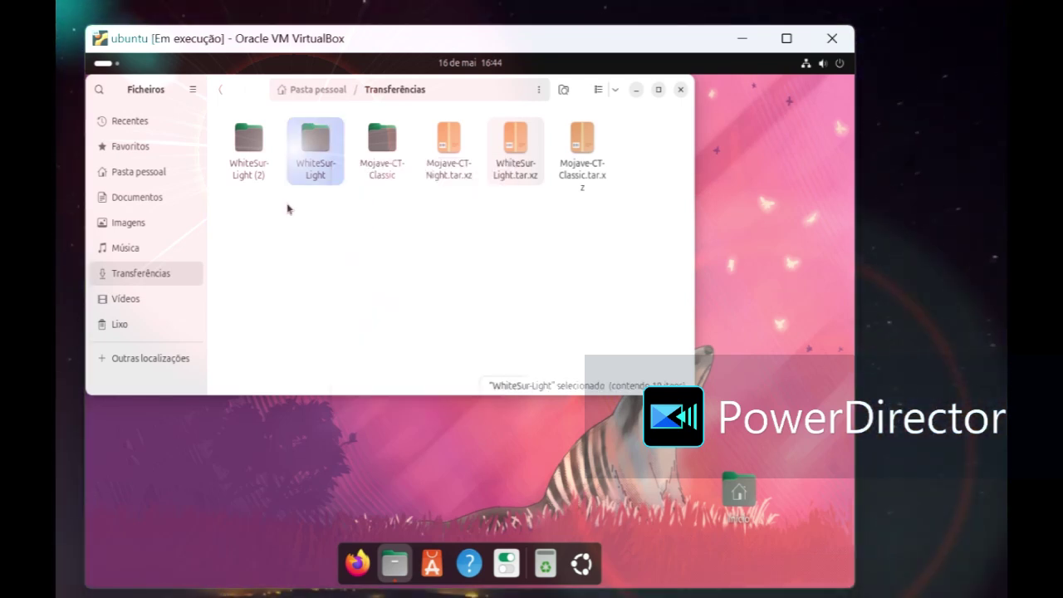
{"action": "double_click", "coordinate": [319, 166]}
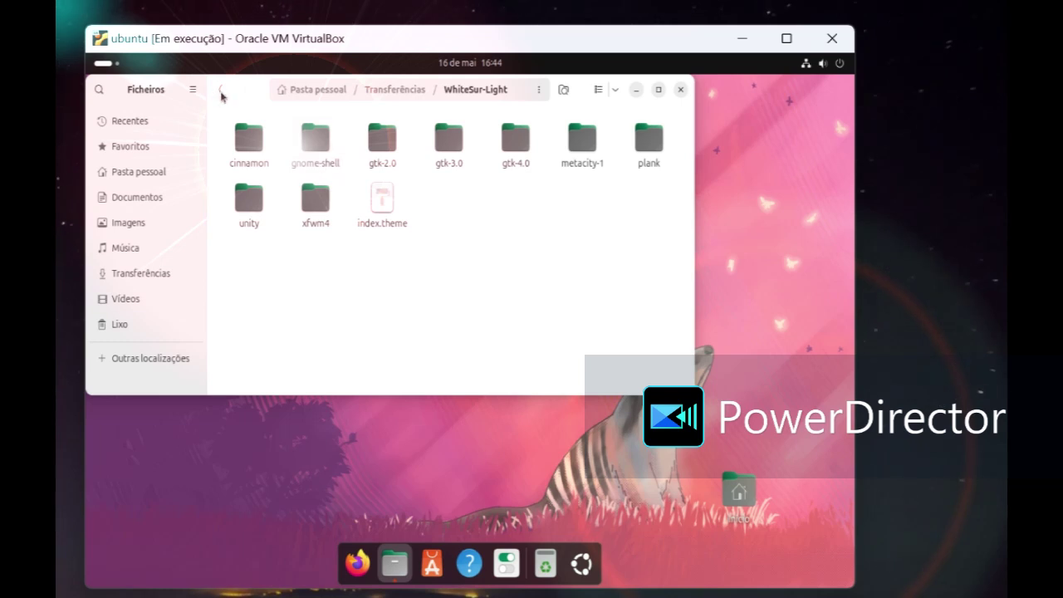
{"action": "left_click", "coordinate": [222, 92]}
{"action": "right_click", "coordinate": [301, 144]}
{"action": "left_click", "coordinate": [319, 206]}
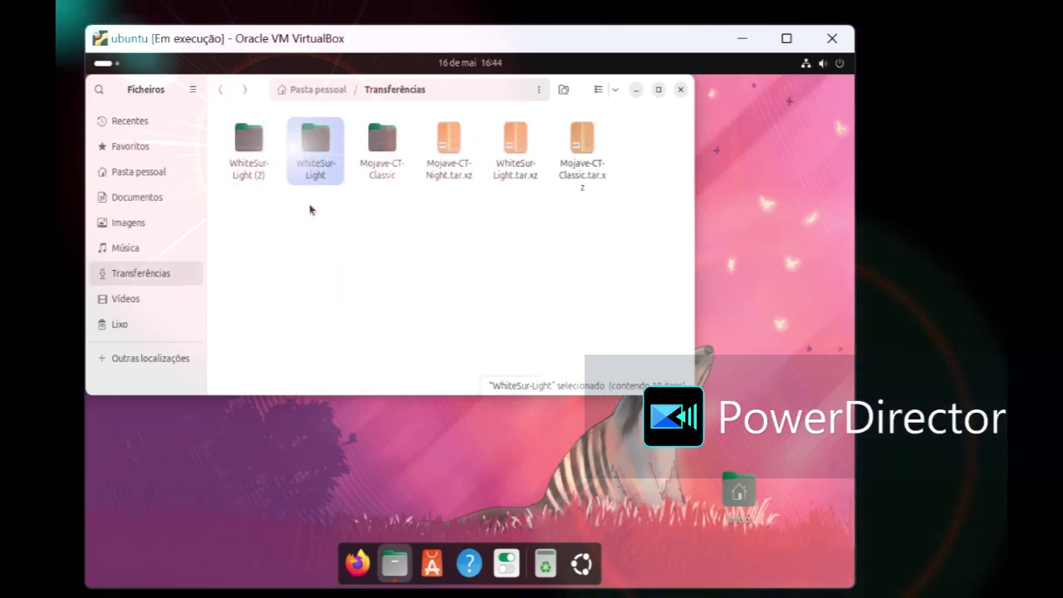
Step: Show hidden files, paste WhiteSur-Light into the home .icons folder, and return to Transferências
{"action": "left_click", "coordinate": [193, 93]}
{"action": "left_click", "coordinate": [175, 256]}
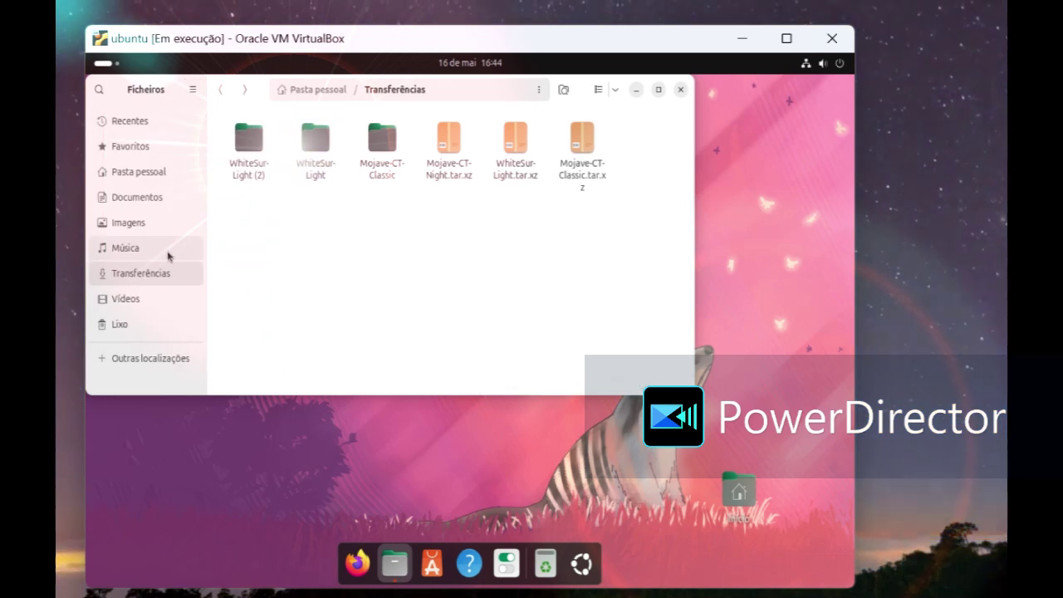
{"action": "left_click", "coordinate": [173, 176]}
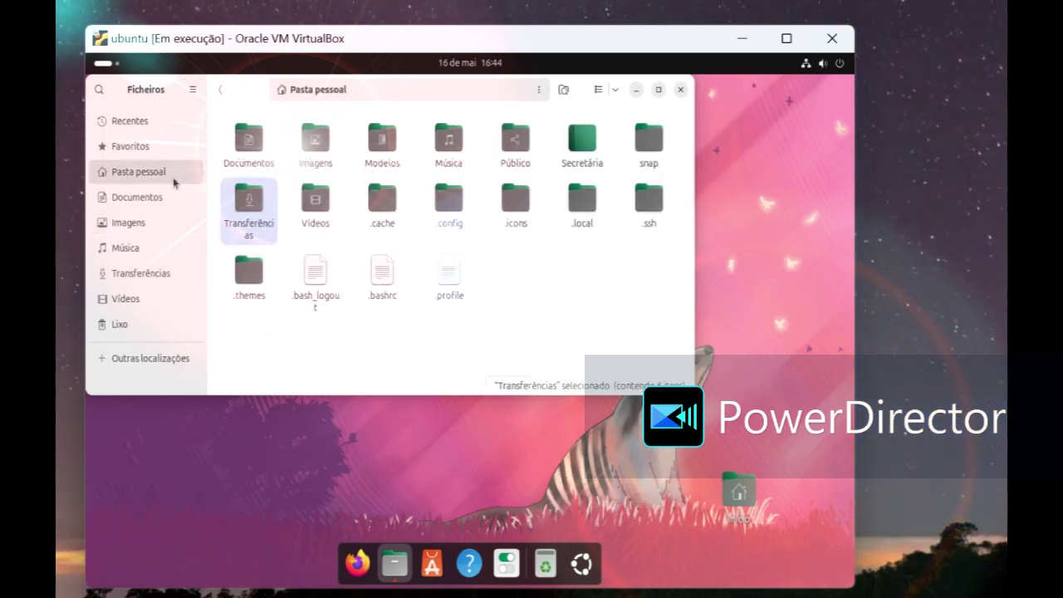
{"action": "double_click", "coordinate": [250, 274]}
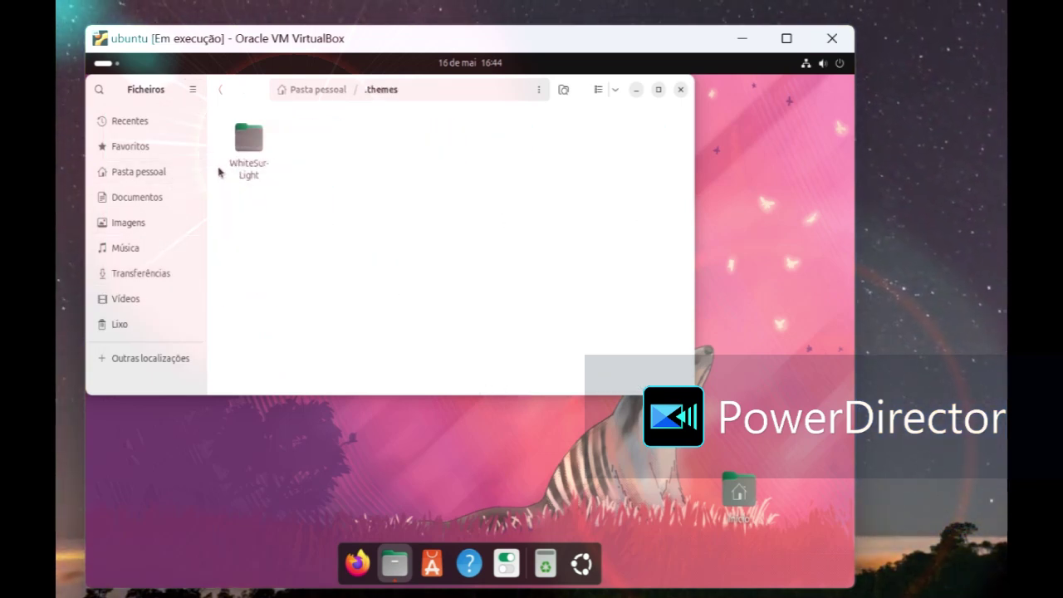
{"action": "left_click", "coordinate": [218, 91]}
{"action": "double_click", "coordinate": [516, 200]}
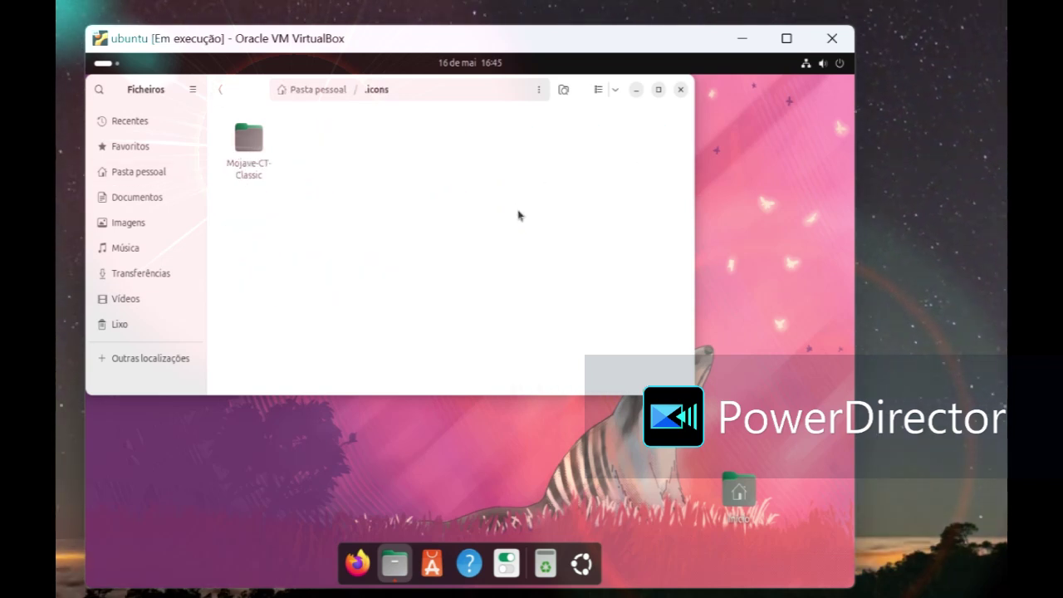
{"action": "right_click", "coordinate": [409, 234]}
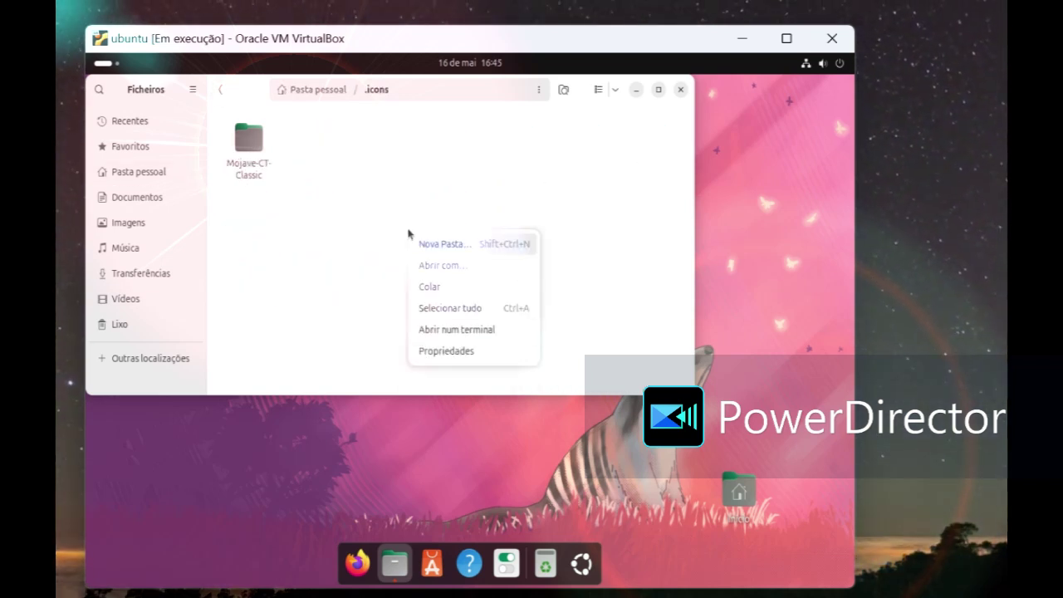
{"action": "left_click", "coordinate": [444, 294]}
{"action": "left_click", "coordinate": [167, 171]}
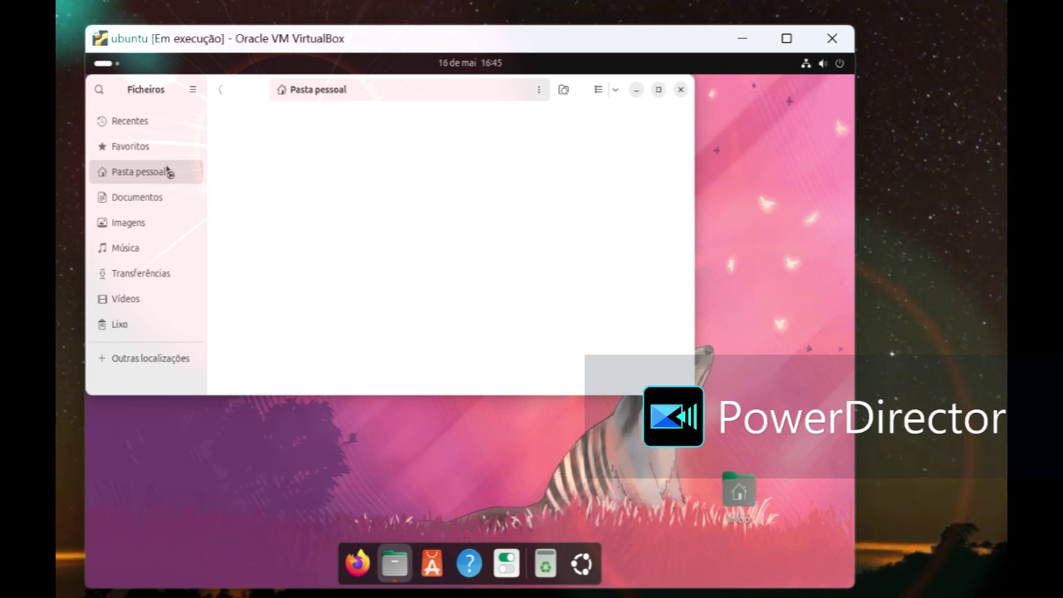
{"action": "left_click", "coordinate": [116, 273]}
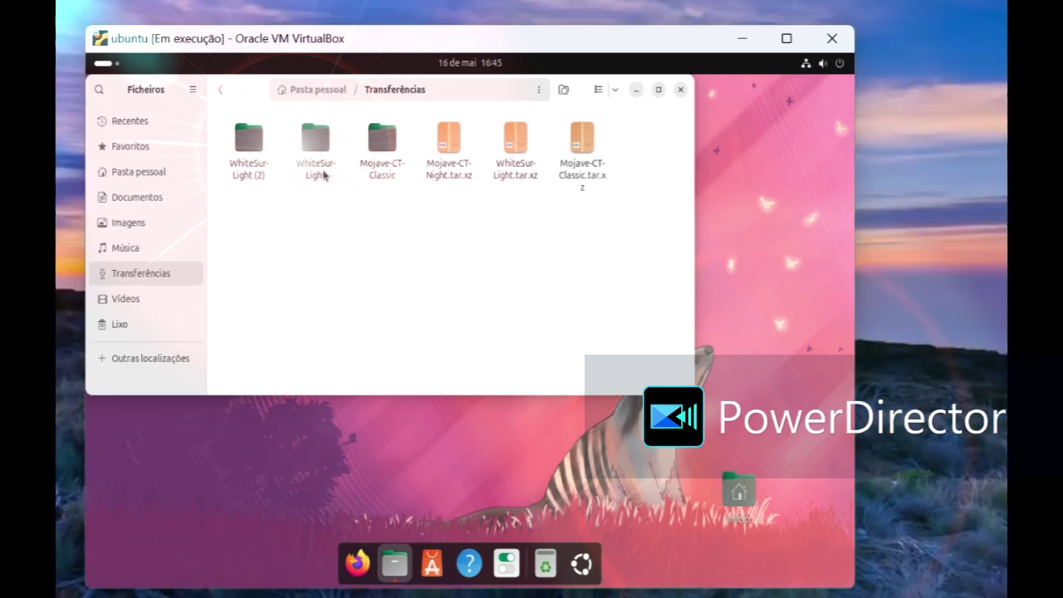
Step: Extract Mojave-CT-Night.tar.xz in Transferências and copy the resulting Mojave-CT-Night folder
{"action": "right_click", "coordinate": [255, 166]}
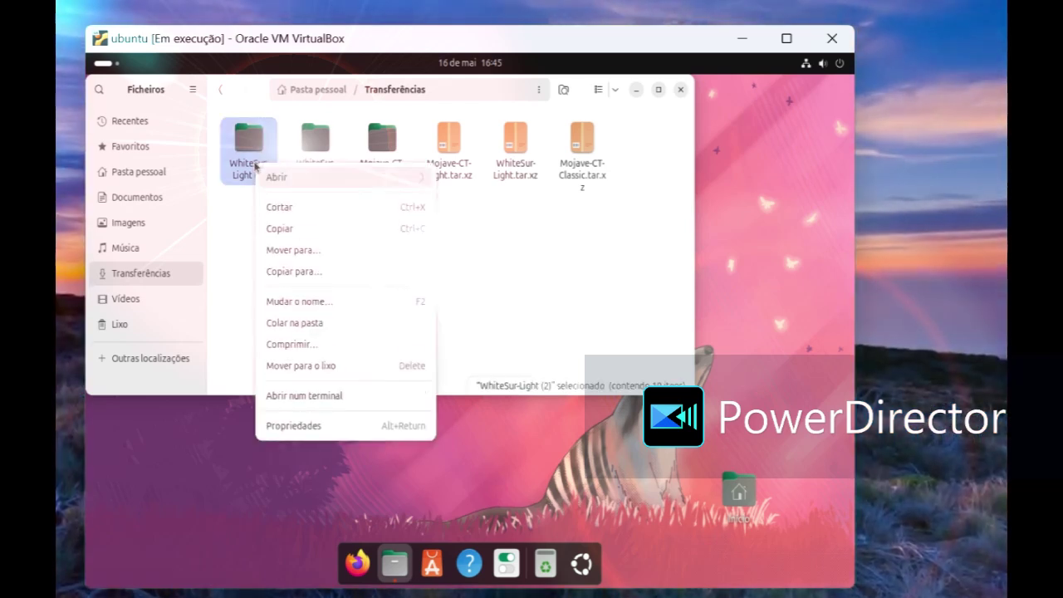
{"action": "left_click", "coordinate": [264, 225]}
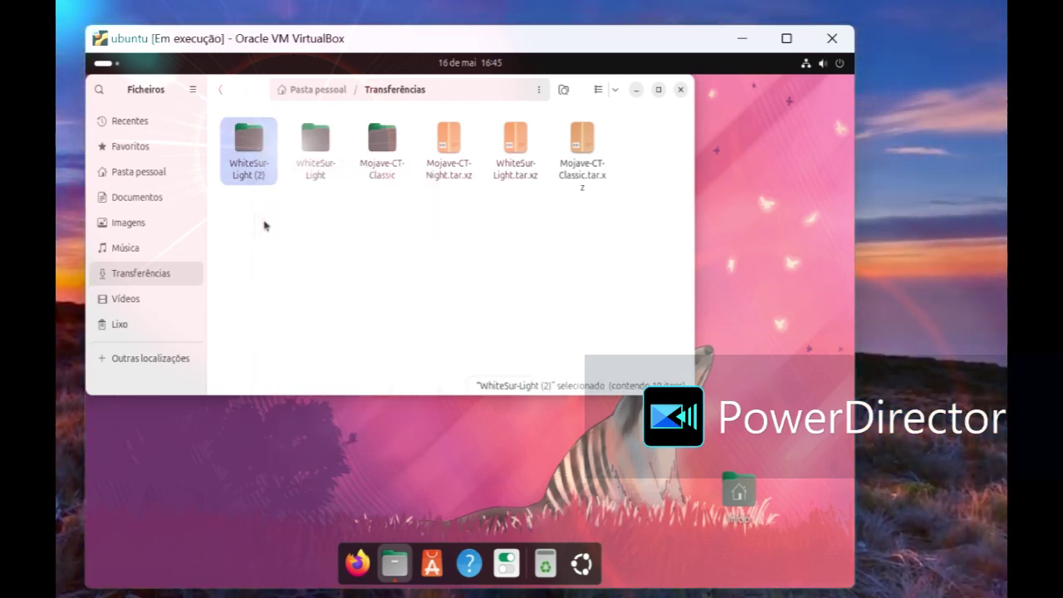
{"action": "left_click", "coordinate": [543, 203]}
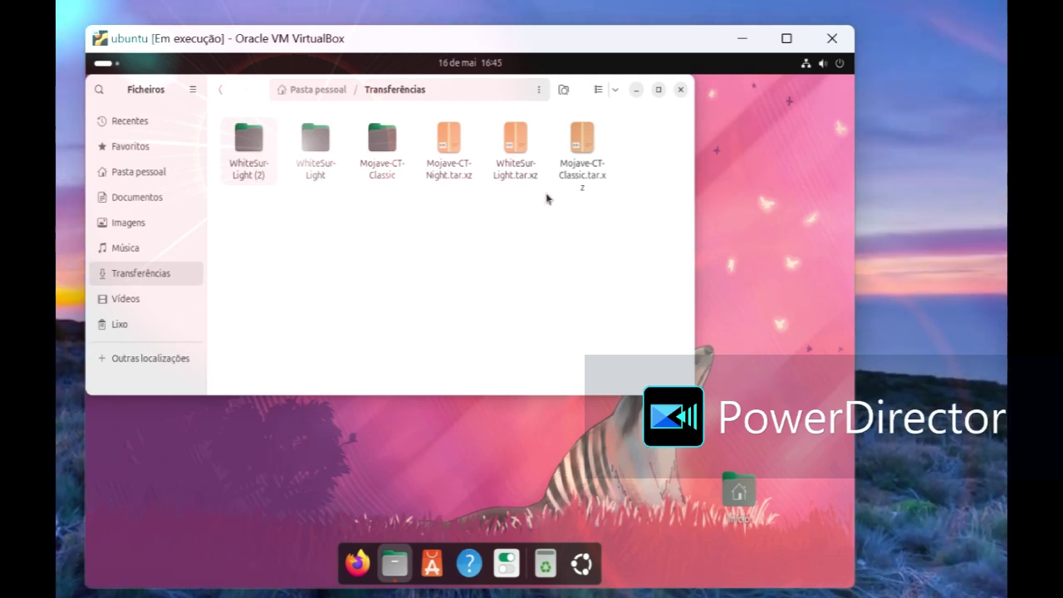
{"action": "right_click", "coordinate": [470, 172]}
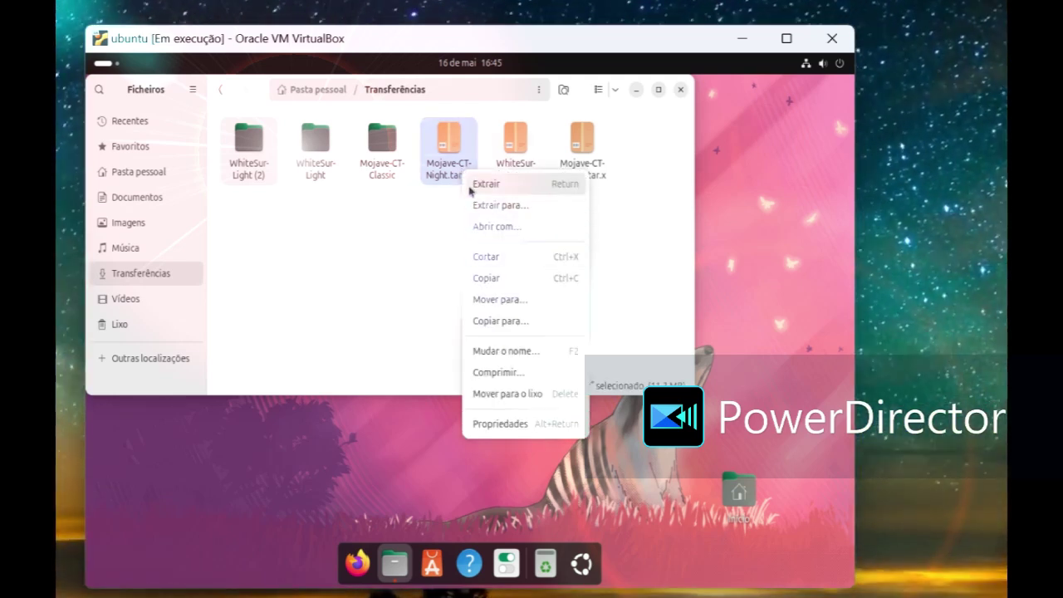
{"action": "left_click", "coordinate": [475, 185]}
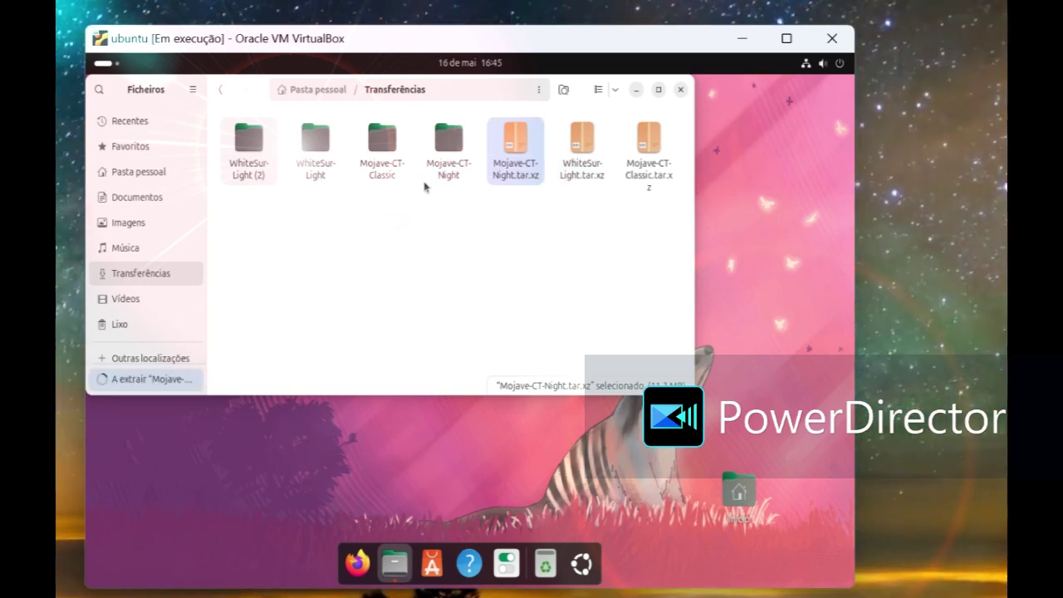
{"action": "right_click", "coordinate": [433, 165]}
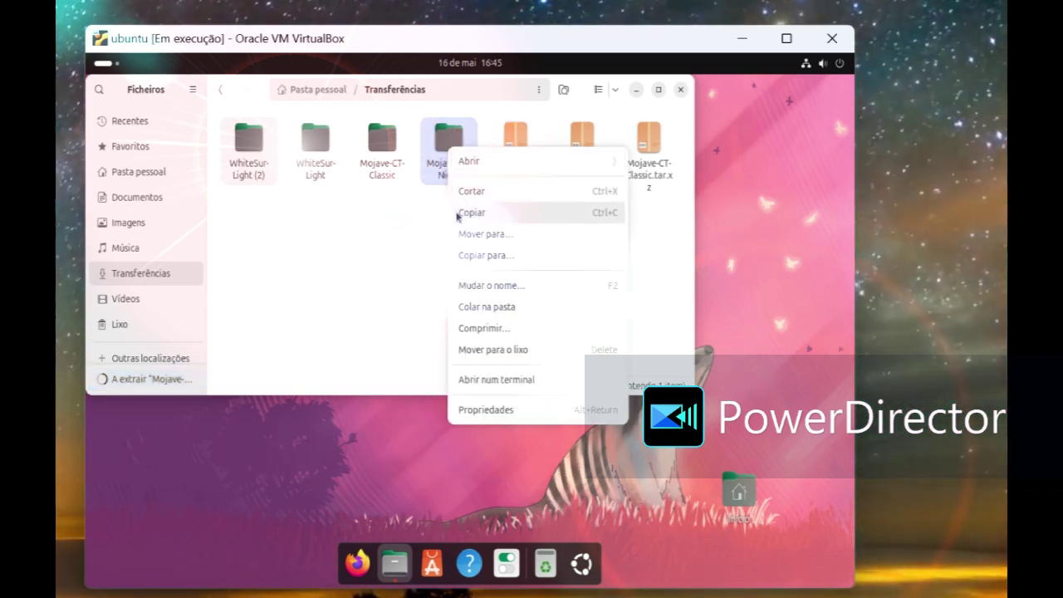
{"action": "left_click", "coordinate": [458, 211]}
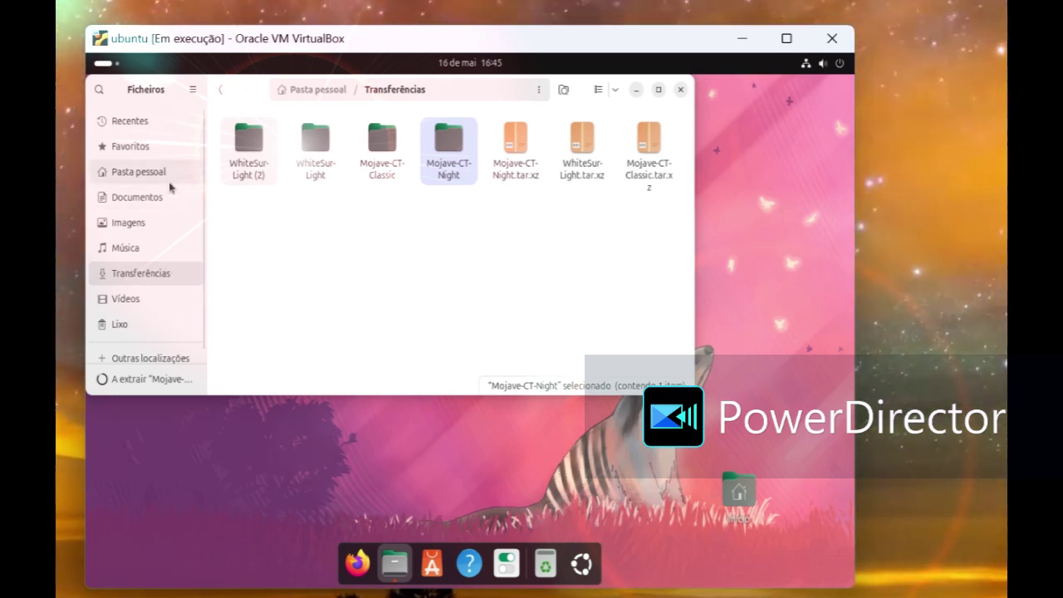
Step: Paste Mojave-CT-Night into the home .icons folder, close Files and launch Tweaks
{"action": "left_click", "coordinate": [171, 178]}
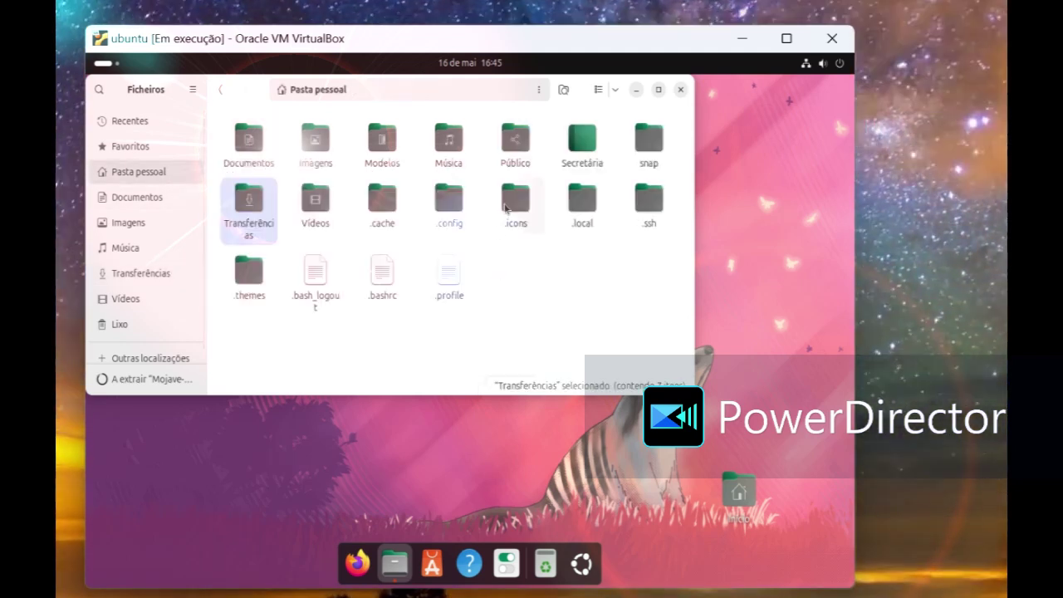
{"action": "double_click", "coordinate": [505, 208]}
{"action": "right_click", "coordinate": [428, 223]}
{"action": "left_click", "coordinate": [445, 285]}
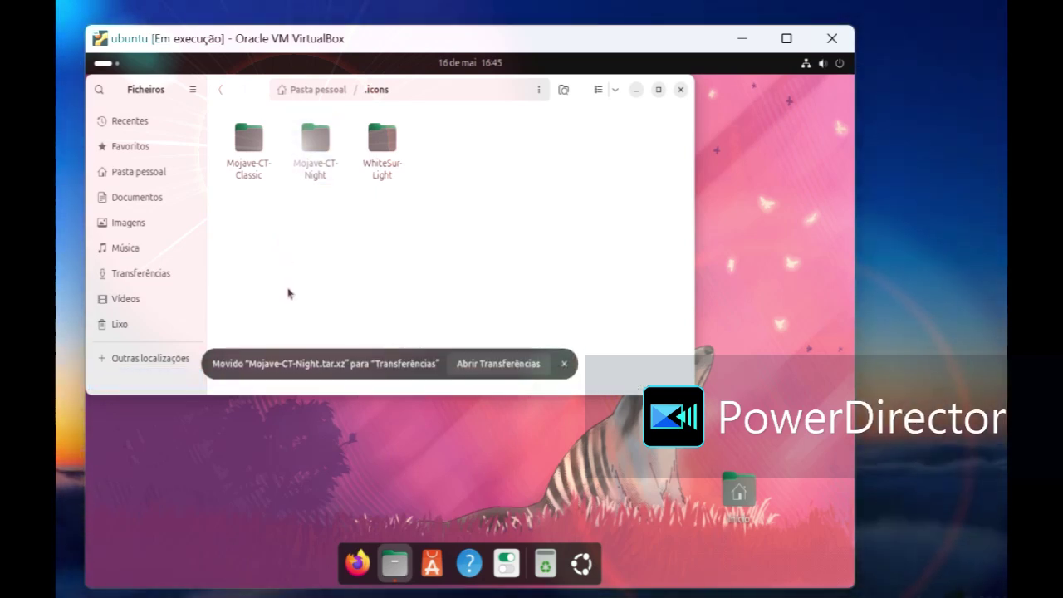
{"action": "left_click", "coordinate": [681, 90]}
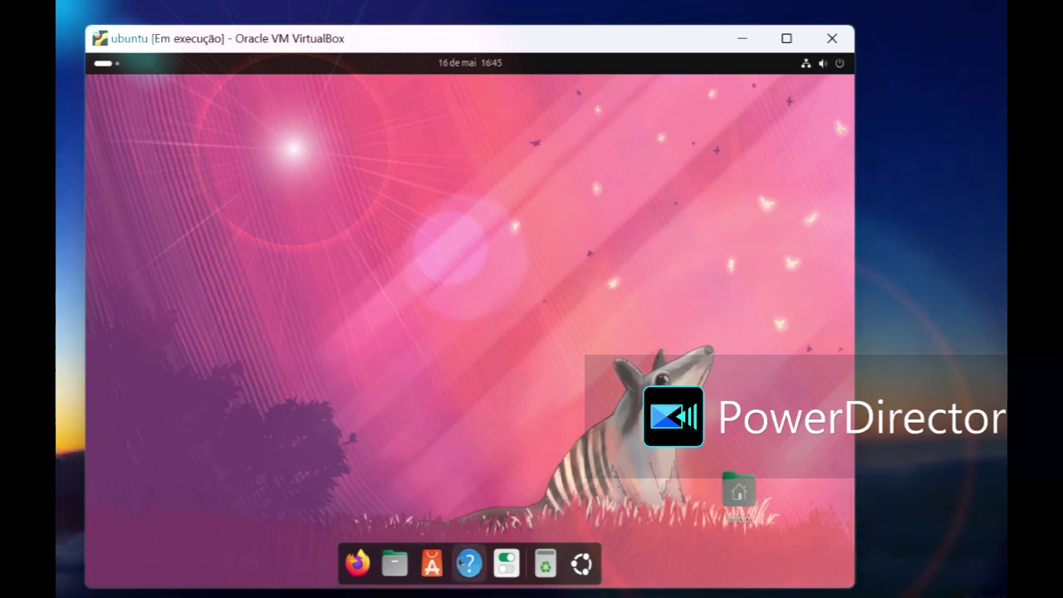
{"action": "left_click", "coordinate": [506, 565]}
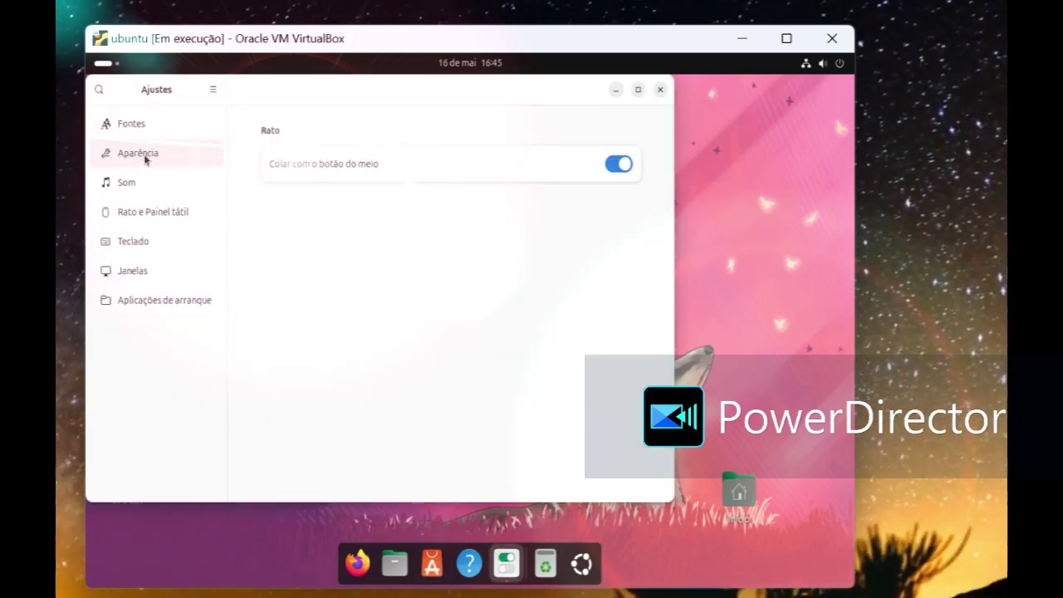
Step: Set the Ícones theme to WhiteSur-Light under Aparência
{"action": "left_click", "coordinate": [146, 157]}
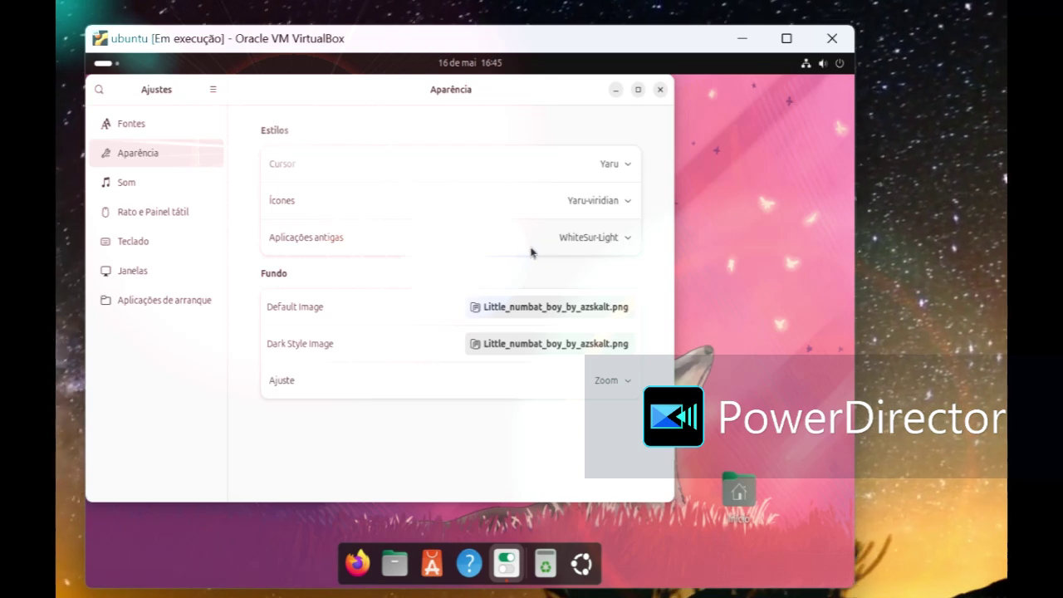
{"action": "left_click", "coordinate": [583, 201]}
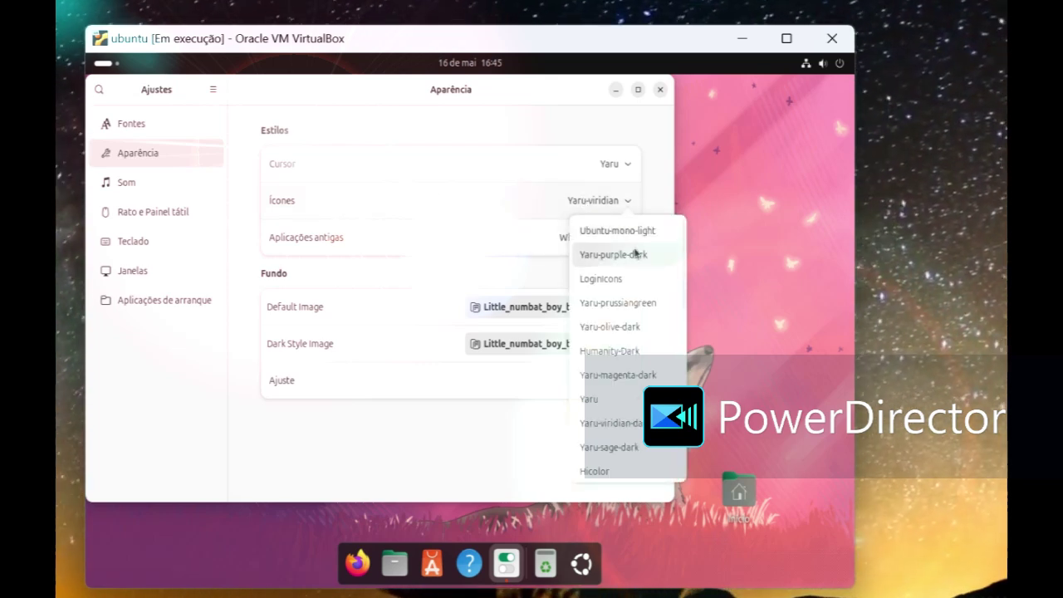
{"action": "scroll", "coordinate": [645, 318], "scroll_direction": "down", "scroll_amount": 2}
{"action": "scroll", "coordinate": [645, 320], "scroll_direction": "down", "scroll_amount": 2}
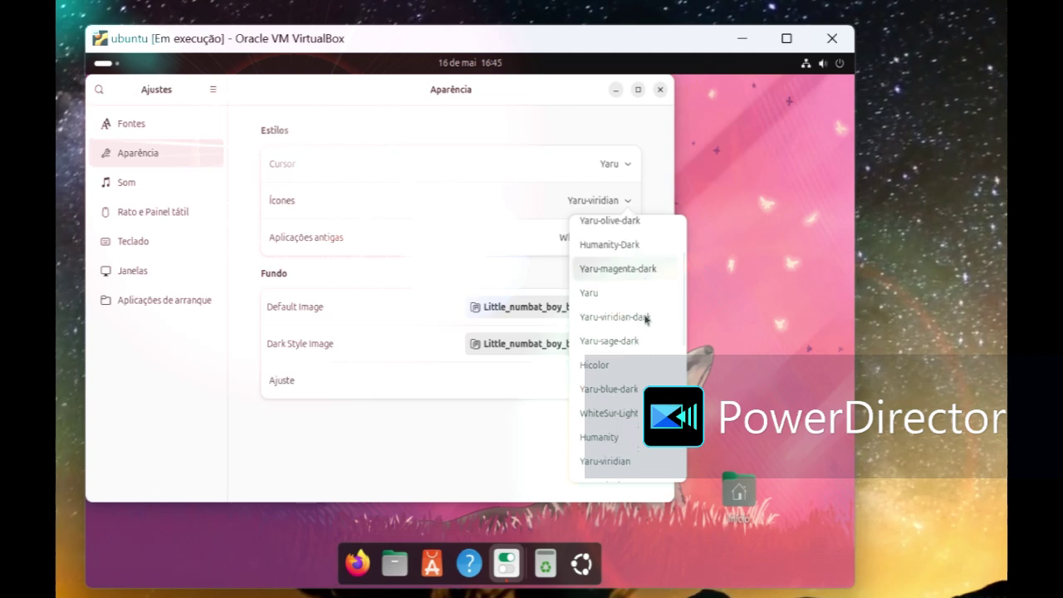
{"action": "left_click", "coordinate": [626, 381]}
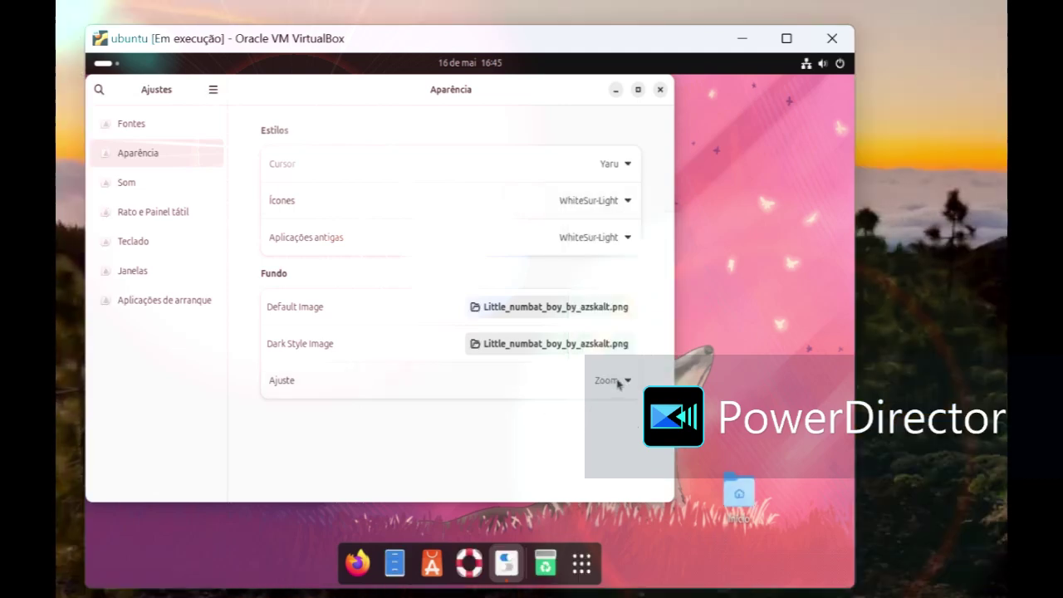
Step: Review the Aplicações antigas theme list, leaving it on WhiteSur-Light
{"action": "left_click", "coordinate": [597, 241]}
{"action": "scroll", "coordinate": [596, 349], "scroll_direction": "down", "scroll_amount": 4}
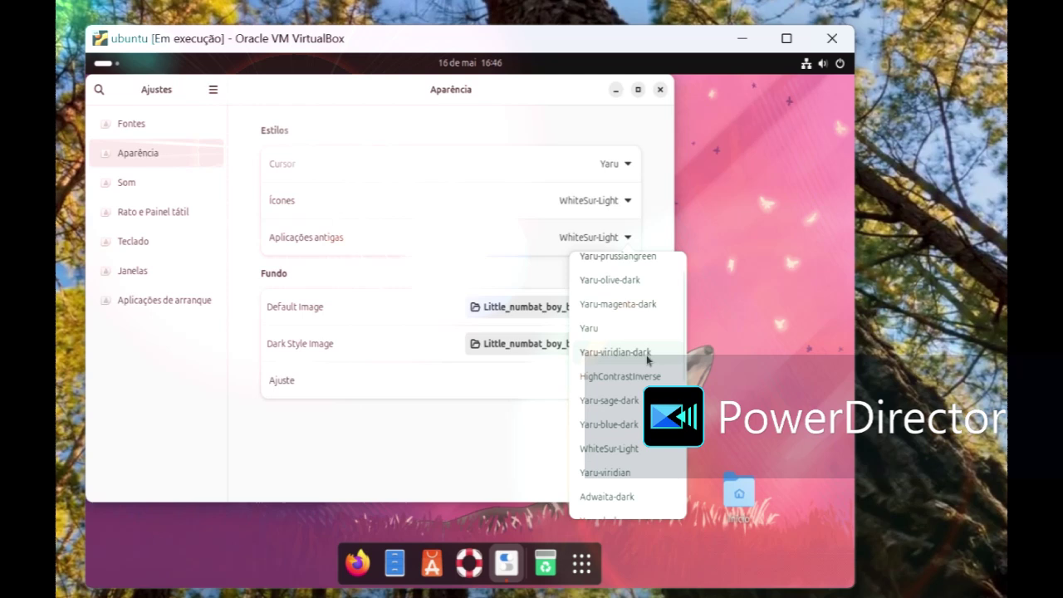
{"action": "scroll", "coordinate": [641, 378], "scroll_direction": "down", "scroll_amount": 2}
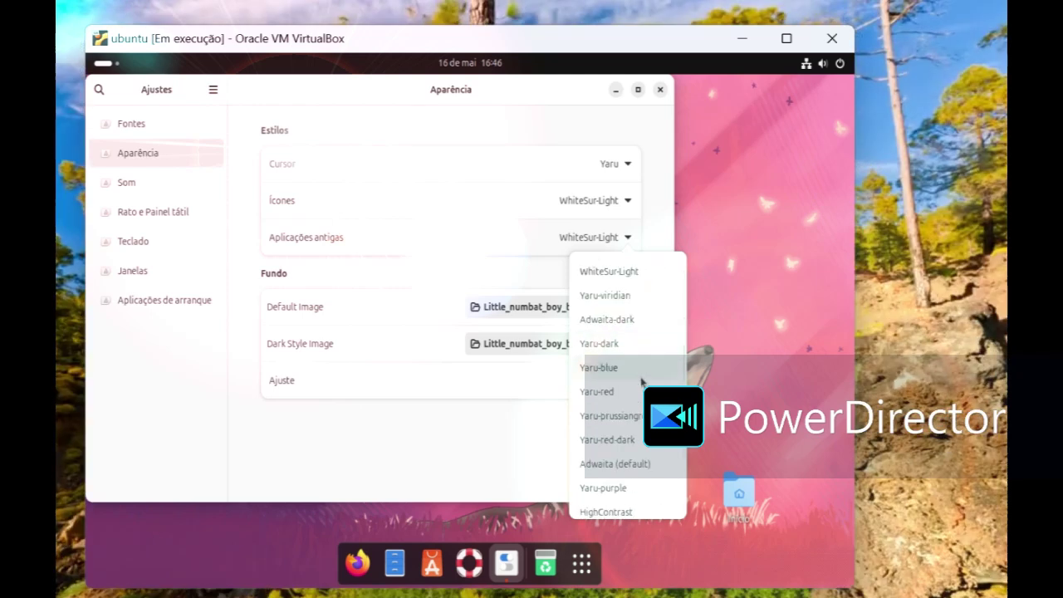
{"action": "scroll", "coordinate": [641, 381], "scroll_direction": "down", "scroll_amount": 2}
{"action": "scroll", "coordinate": [642, 381], "scroll_direction": "down", "scroll_amount": 1}
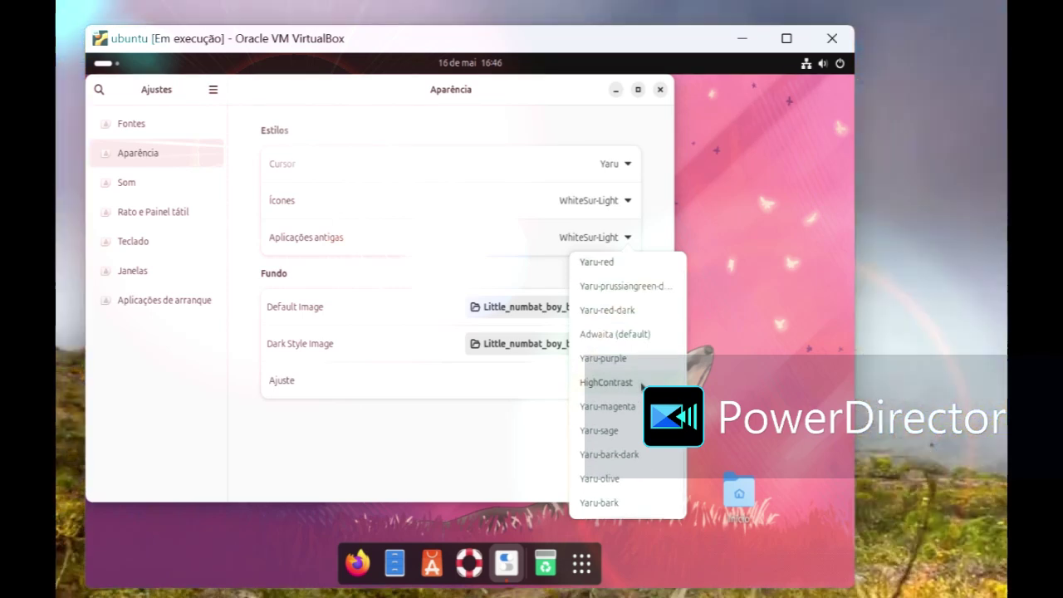
{"action": "scroll", "coordinate": [624, 503], "scroll_direction": "up", "scroll_amount": 2}
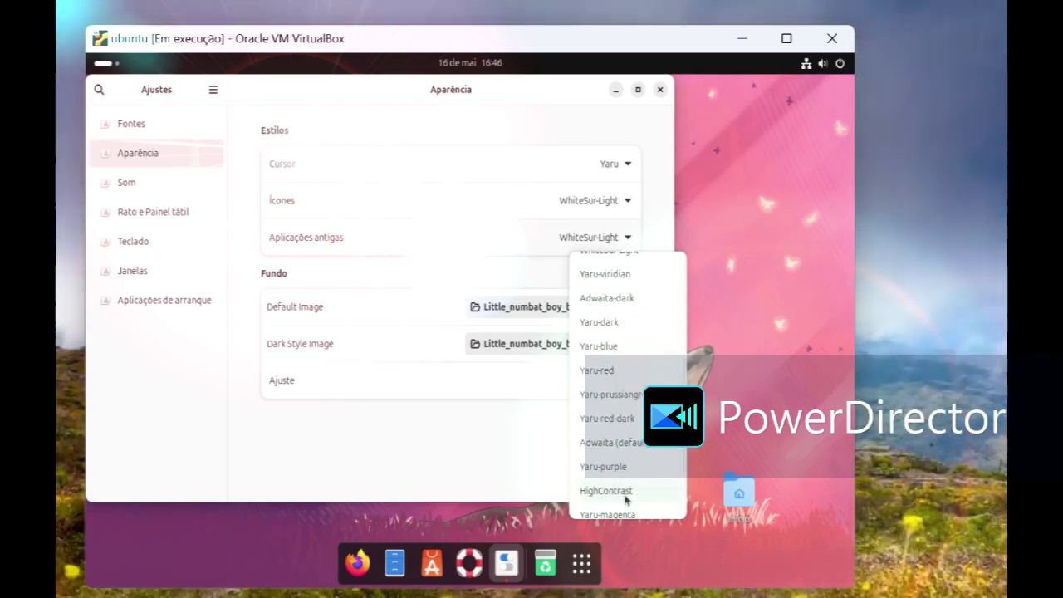
{"action": "scroll", "coordinate": [626, 499], "scroll_direction": "up", "scroll_amount": 5}
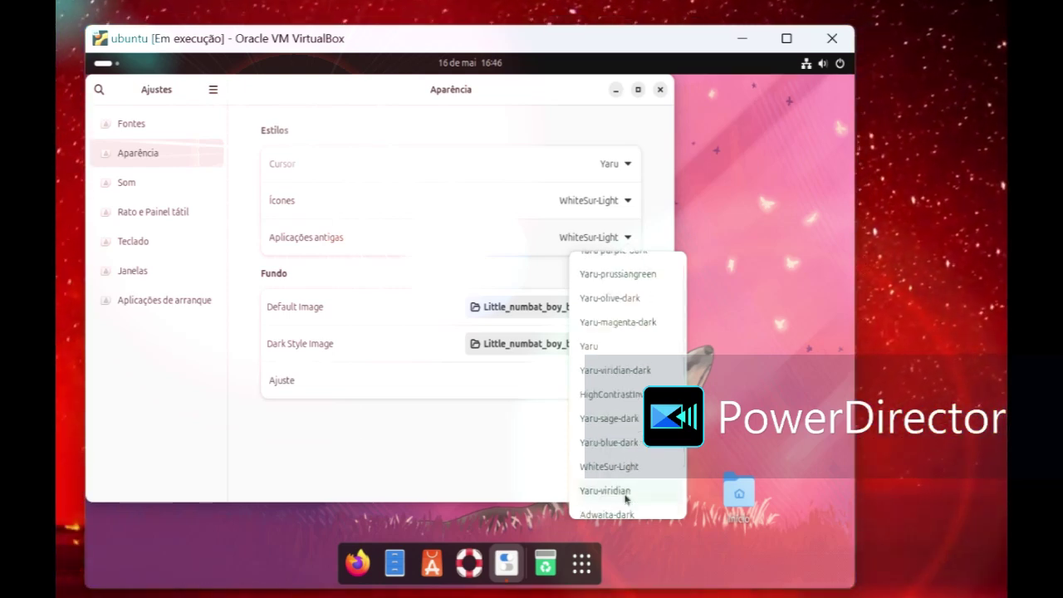
{"action": "scroll", "coordinate": [625, 500], "scroll_direction": "up", "scroll_amount": 1}
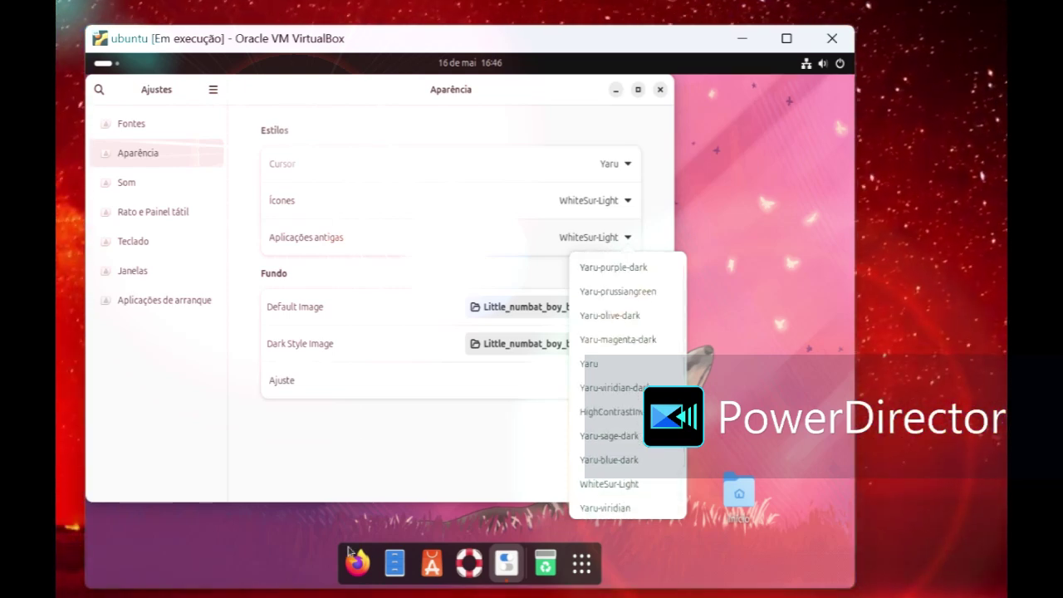
{"action": "left_click", "coordinate": [257, 481]}
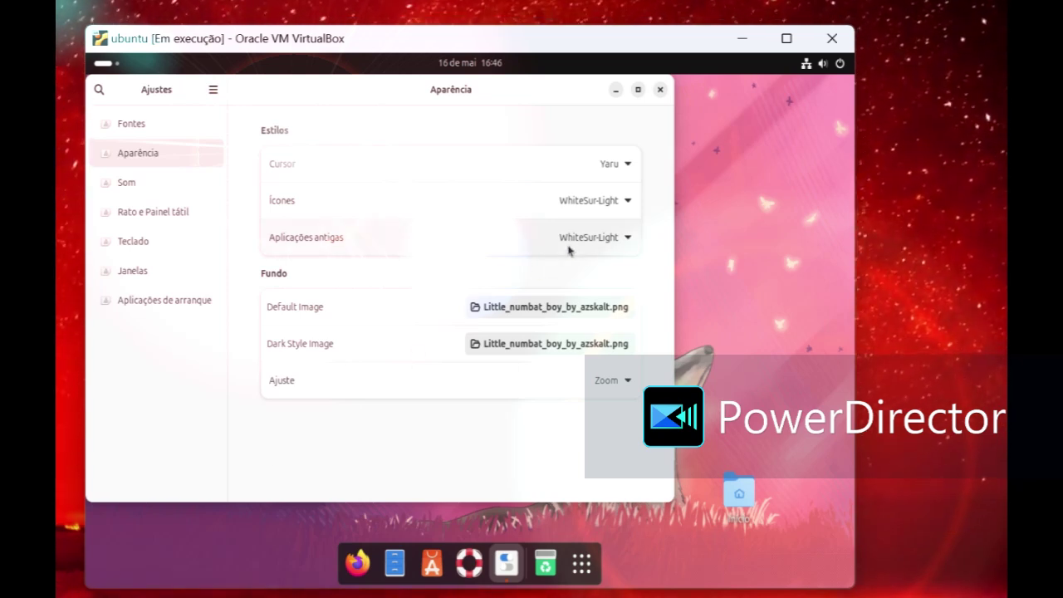
{"action": "left_click", "coordinate": [570, 249]}
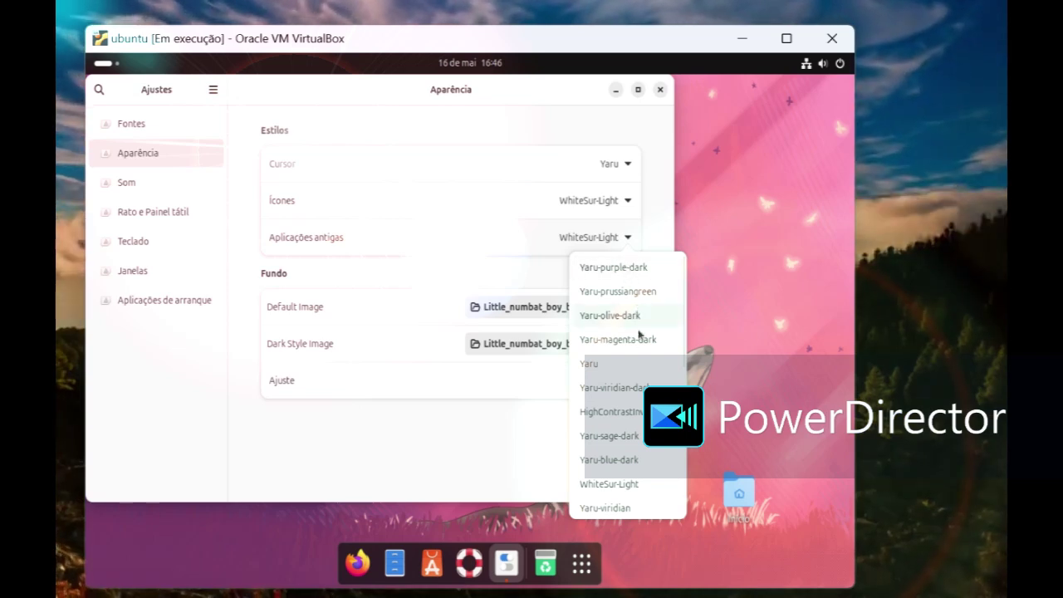
{"action": "left_click", "coordinate": [475, 414]}
{"action": "left_click", "coordinate": [606, 166]}
Step: Change the cursor theme from the Cursor dropdown, then close Tweaks
{"action": "left_click", "coordinate": [604, 164]}
{"action": "left_click", "coordinate": [604, 165]}
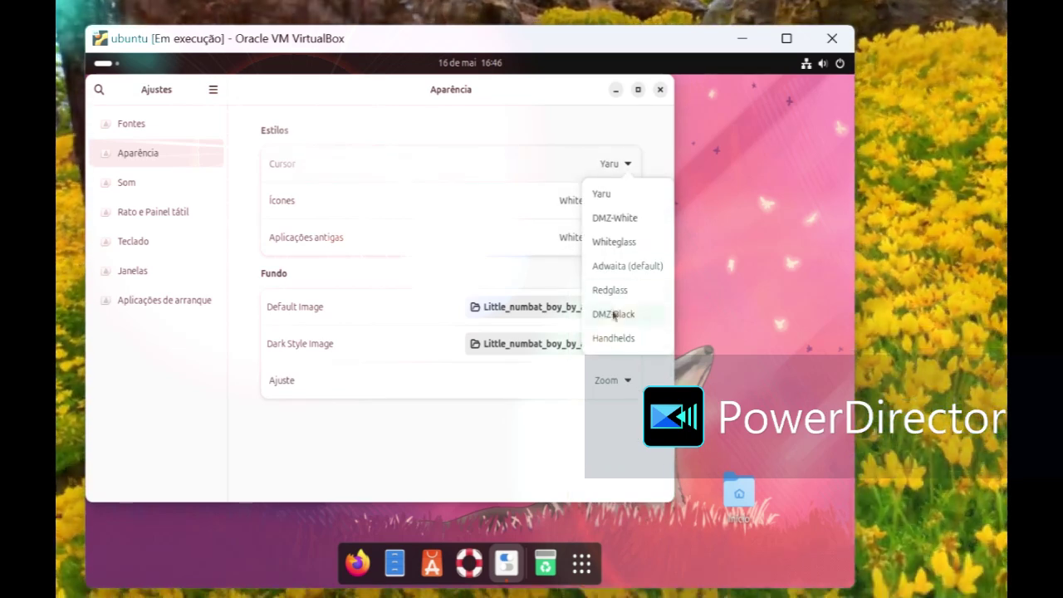
{"action": "left_click", "coordinate": [613, 338]}
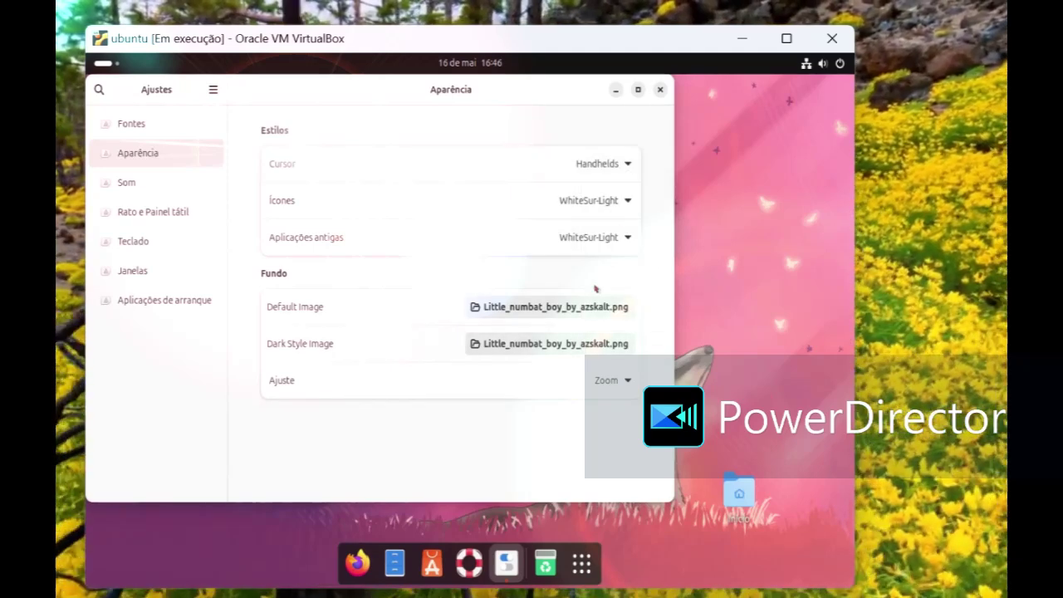
{"action": "left_click", "coordinate": [600, 164]}
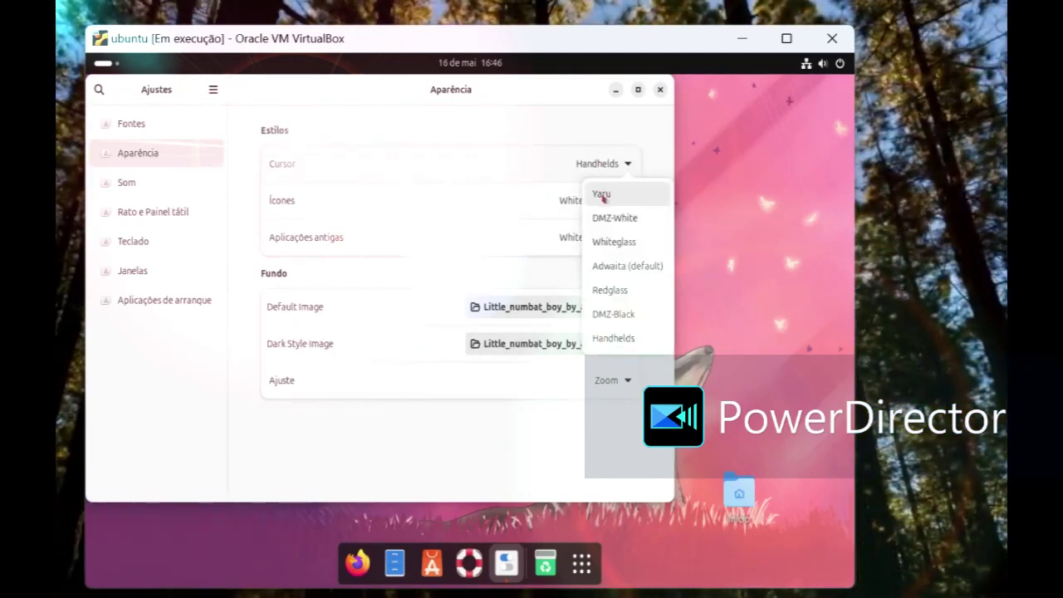
{"action": "key", "text": "Escape"}
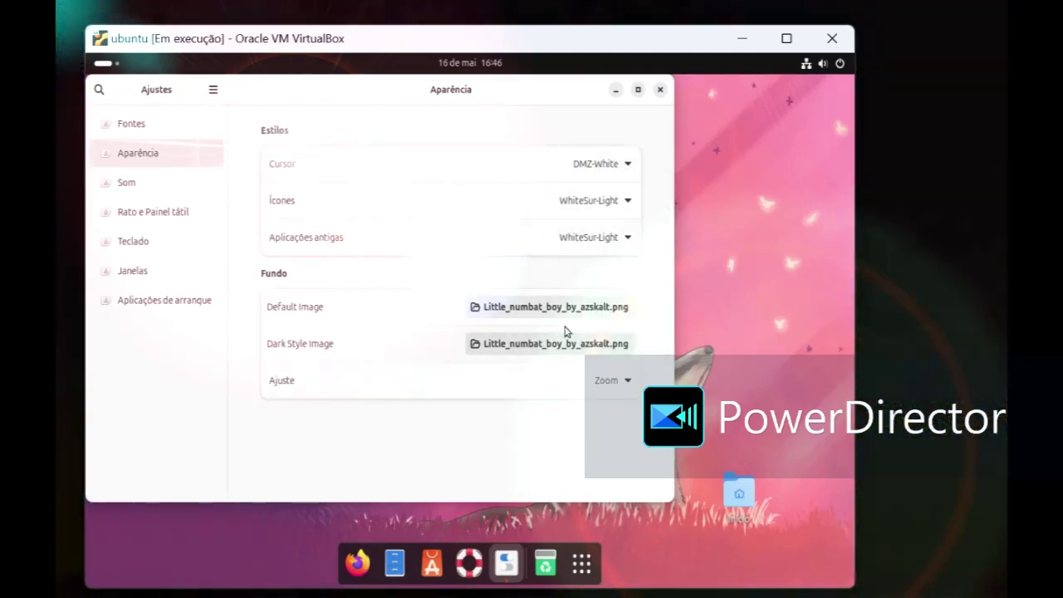
{"action": "left_click", "coordinate": [662, 89]}
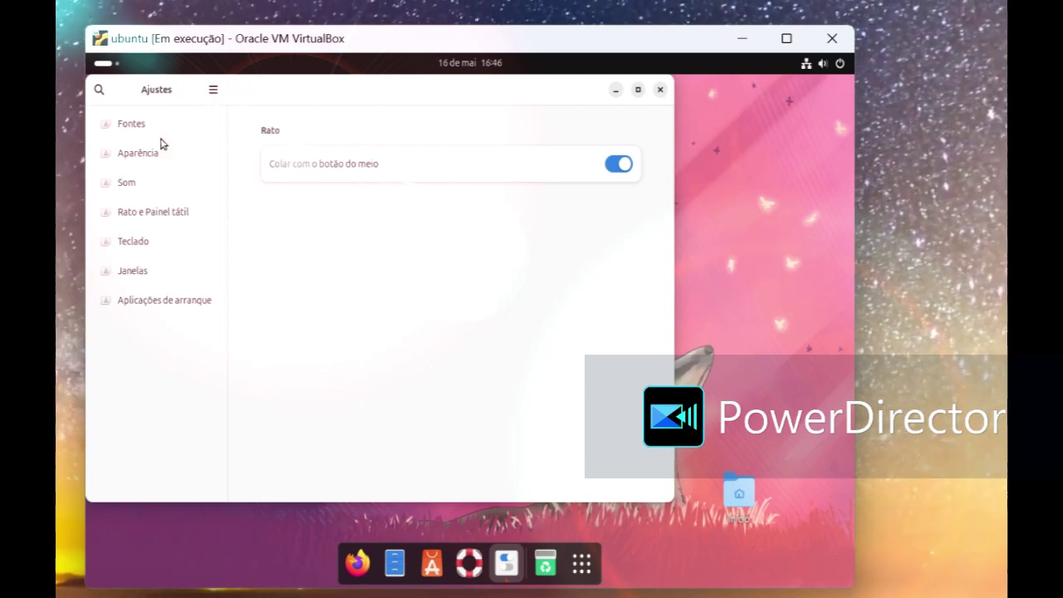
Step: Recheck the legacy applications theme under Aparência and close the Tweaks window
{"action": "left_click", "coordinate": [149, 153]}
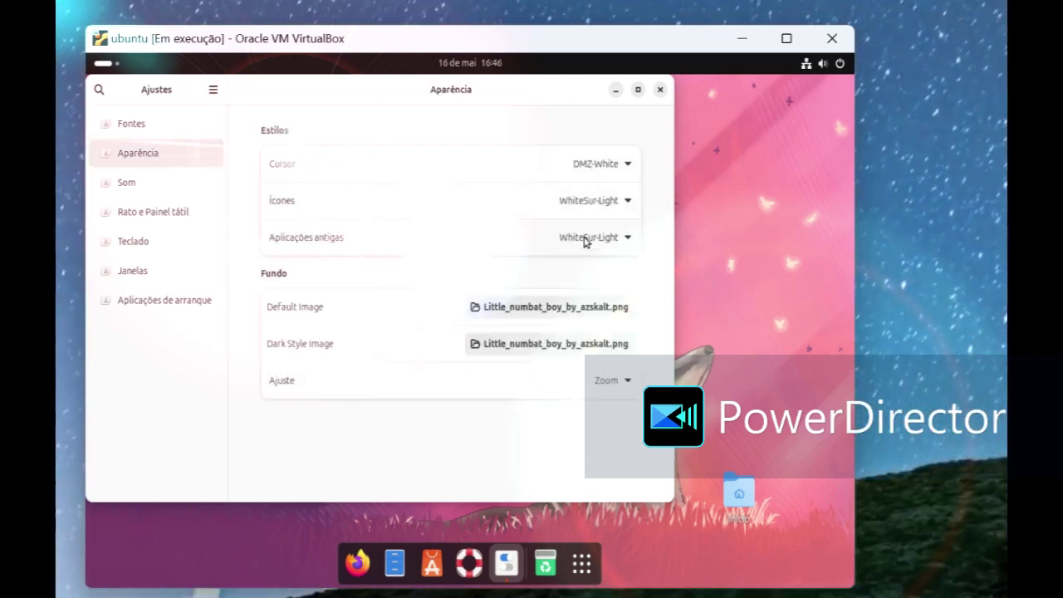
{"action": "left_click", "coordinate": [586, 239]}
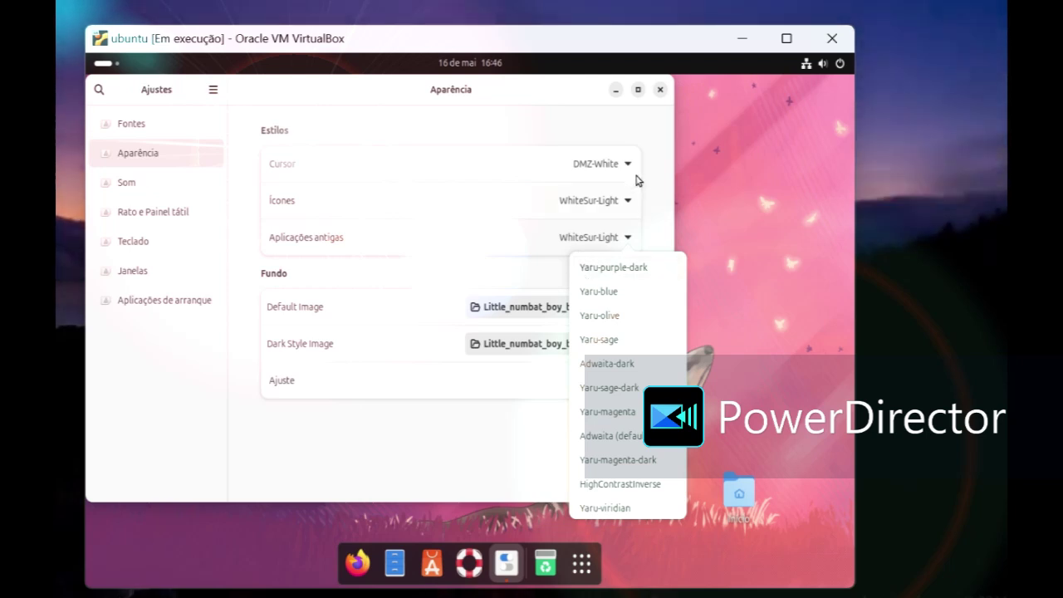
{"action": "left_click", "coordinate": [657, 97]}
{"action": "left_click", "coordinate": [656, 97]}
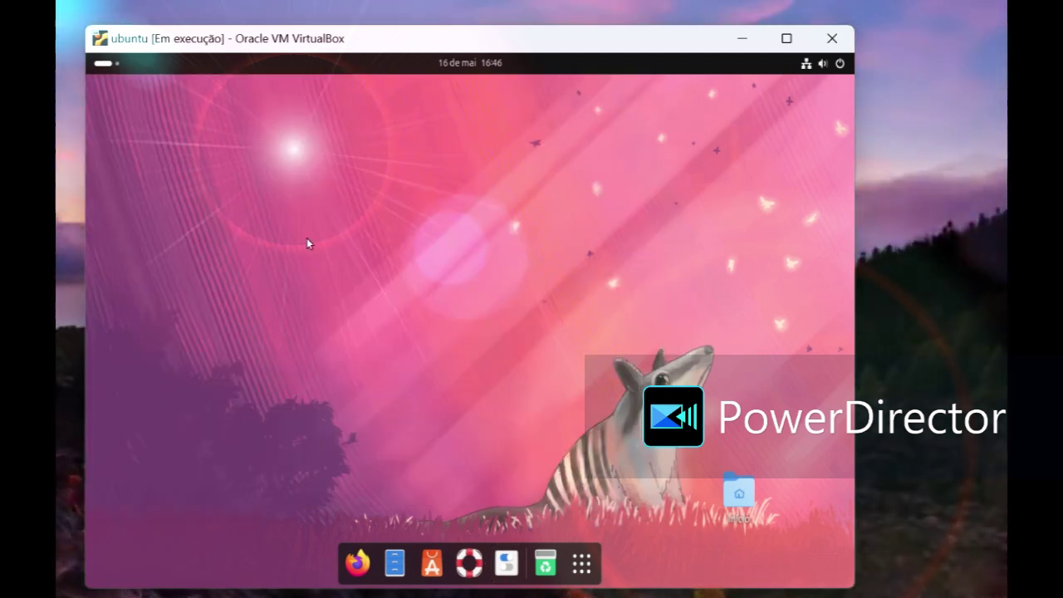
Step: Move the old .icons folder in the home folder to the trash
{"action": "left_click", "coordinate": [396, 564]}
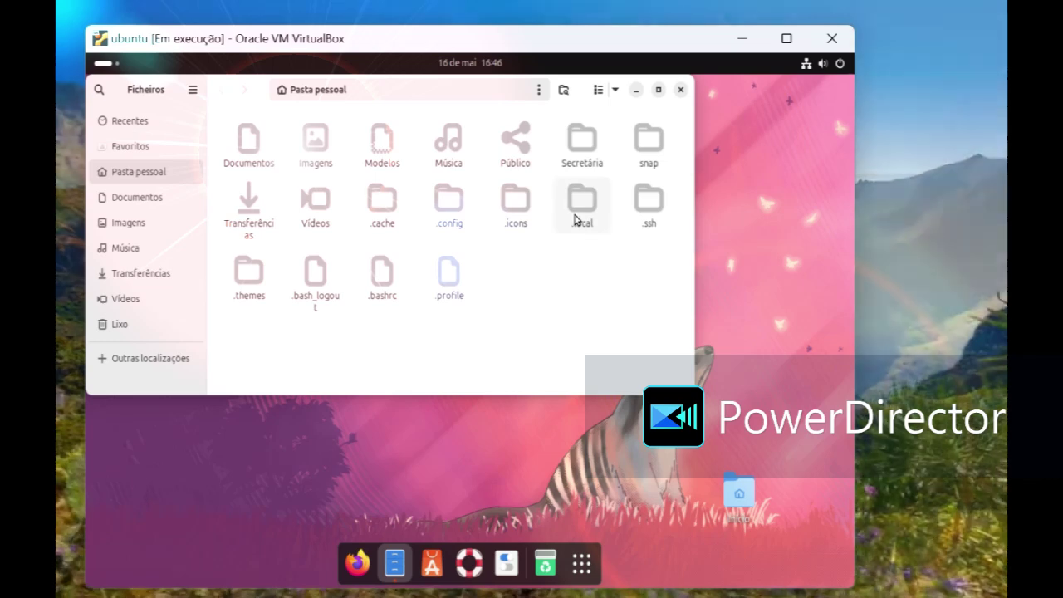
{"action": "right_click", "coordinate": [515, 214]}
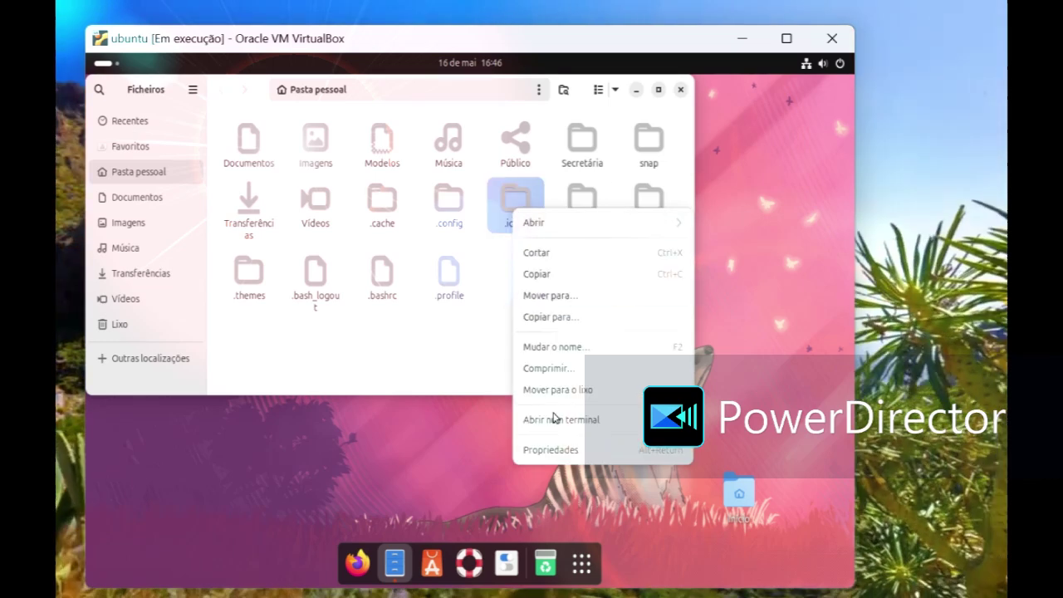
{"action": "left_click", "coordinate": [554, 390]}
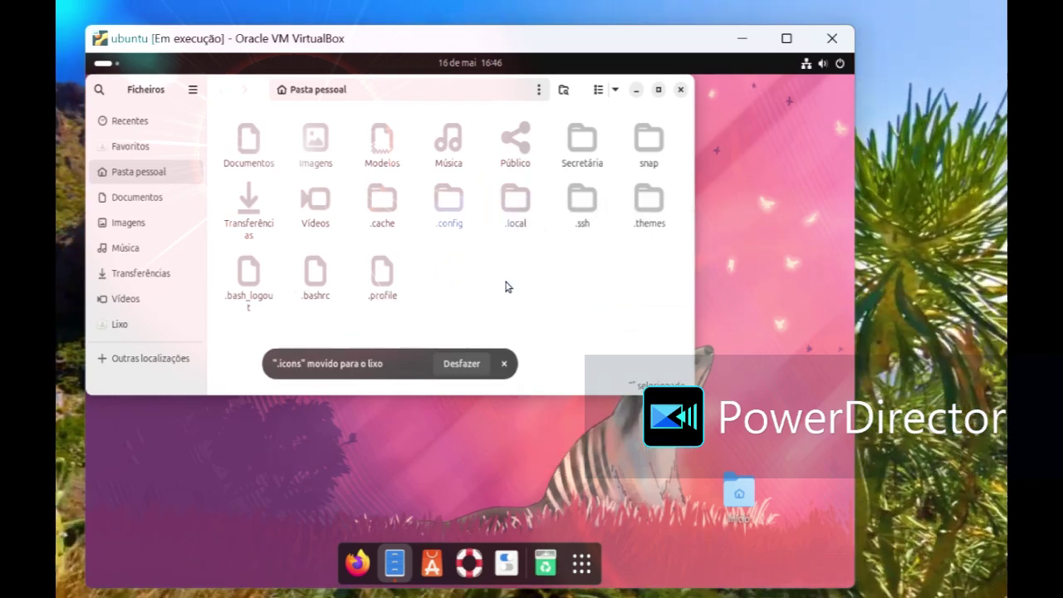
Step: Create a new empty .icons folder in the home folder, then open Transferências
{"action": "right_click", "coordinate": [506, 282]}
{"action": "left_click", "coordinate": [516, 304]}
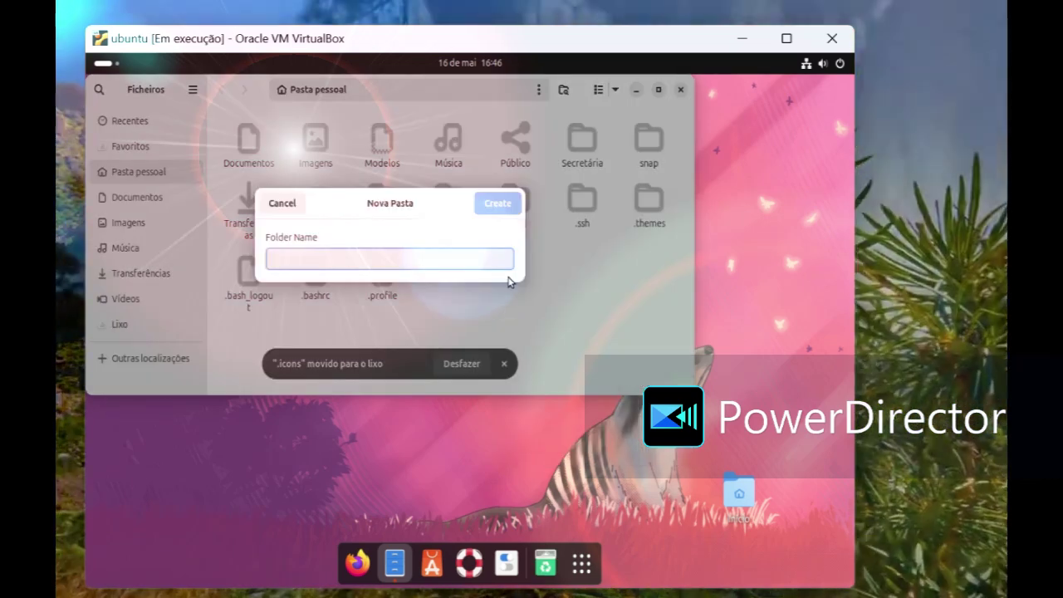
{"action": "type", "text": ".icons"}
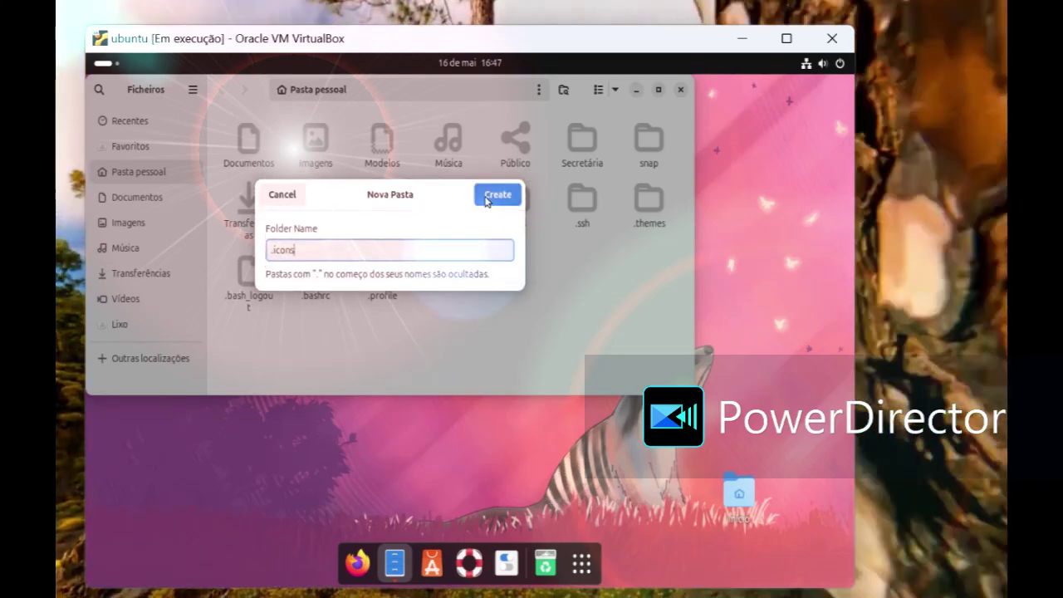
{"action": "left_click", "coordinate": [497, 196]}
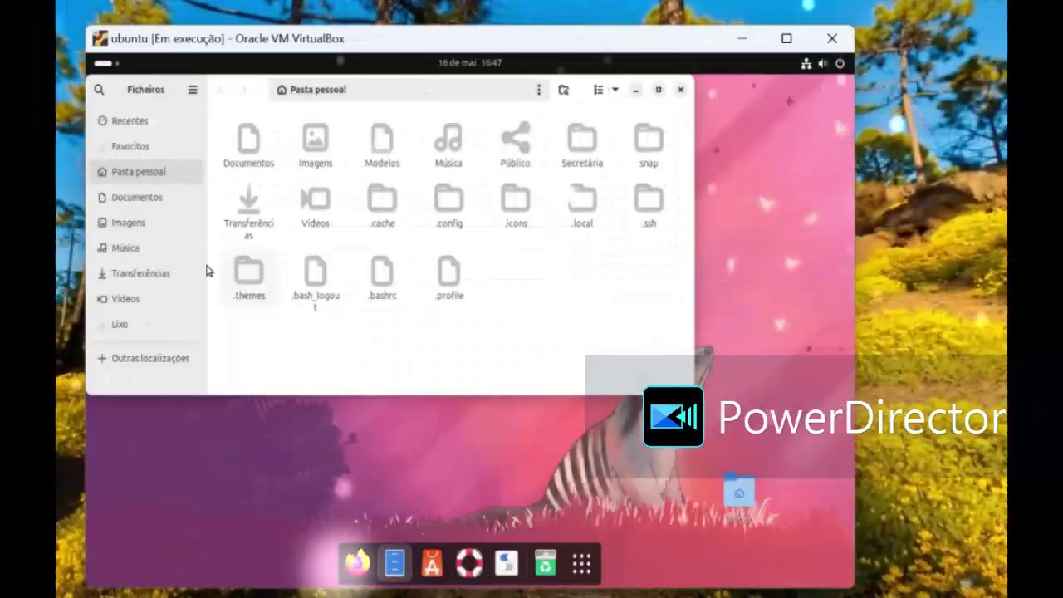
{"action": "left_click", "coordinate": [164, 273]}
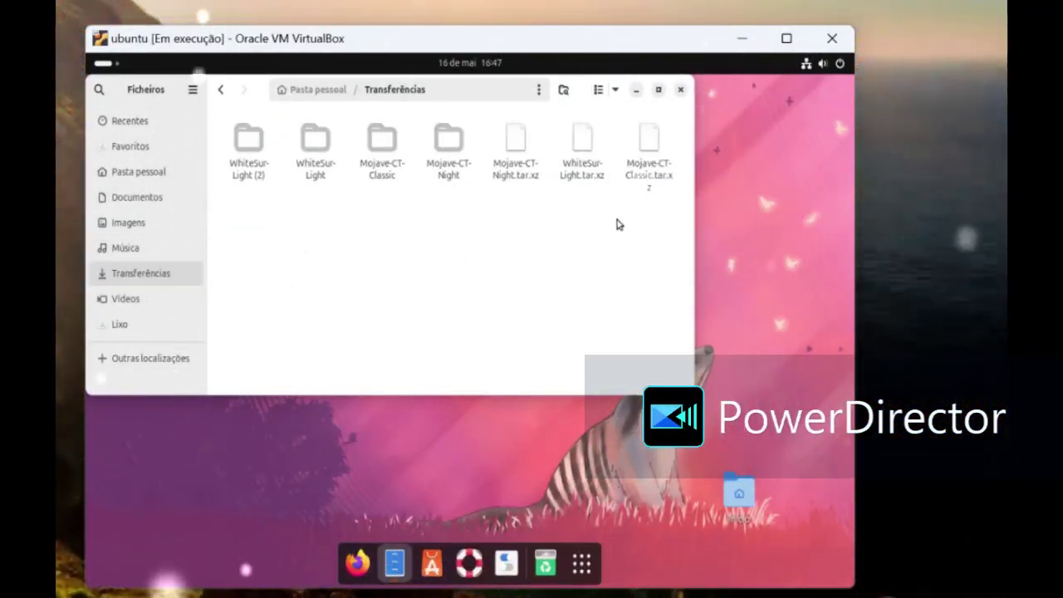
Step: Copy all seven WhiteSur-Light and Mojave-CT theme folders and archives from Transferências
{"action": "left_click_drag", "start_coordinate": [641, 223], "coordinate": [255, 147]}
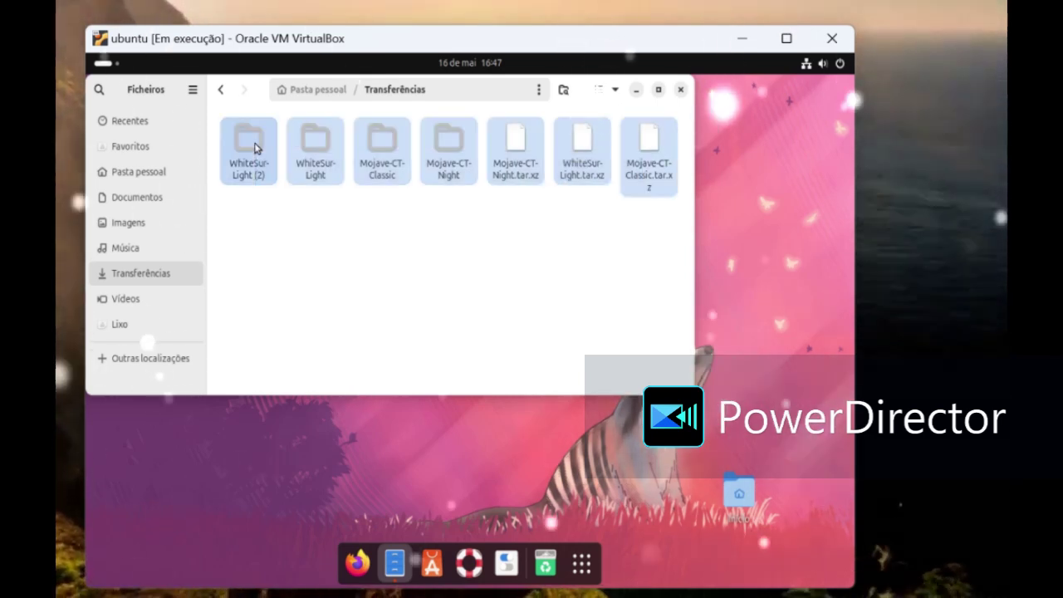
{"action": "right_click", "coordinate": [255, 147]}
{"action": "left_click", "coordinate": [304, 263]}
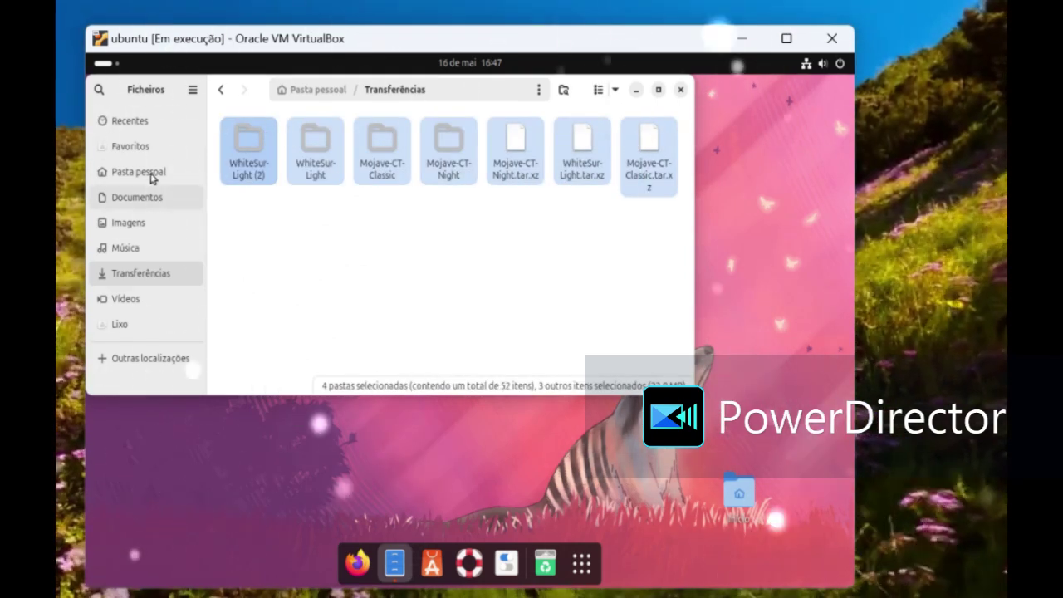
Step: Paste the copied theme items into the home folder's .icons folder, then close Files
{"action": "left_click", "coordinate": [149, 174]}
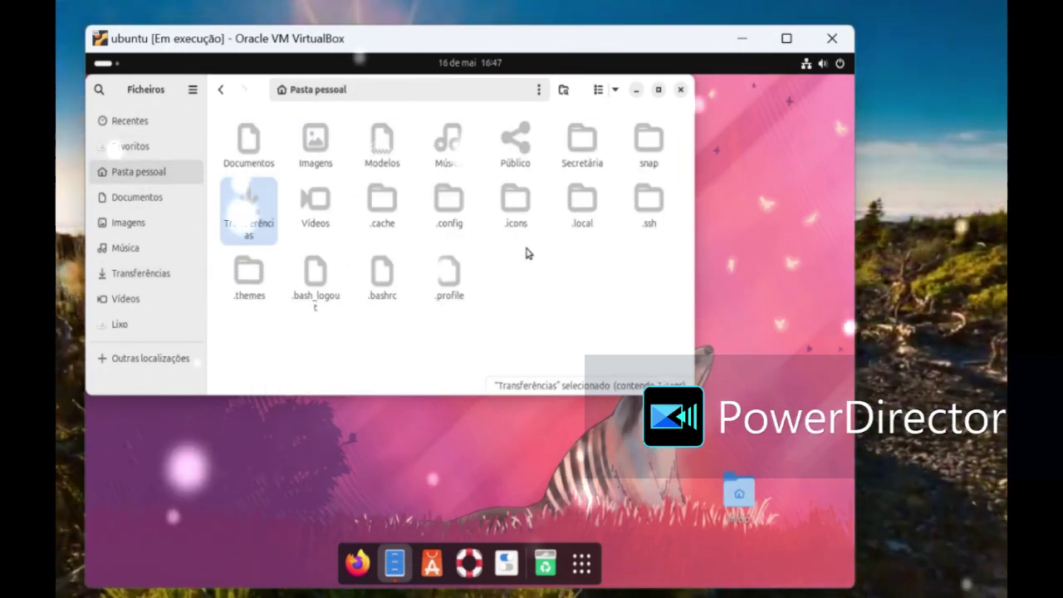
{"action": "left_click", "coordinate": [517, 205]}
{"action": "double_click", "coordinate": [516, 204]}
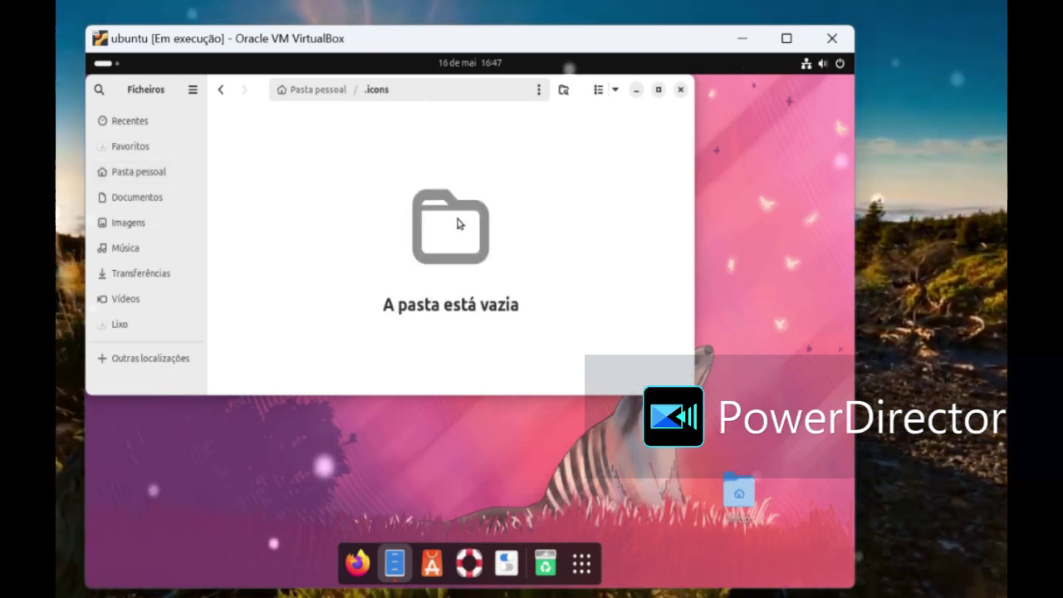
{"action": "right_click", "coordinate": [458, 224]}
{"action": "left_click", "coordinate": [480, 291]}
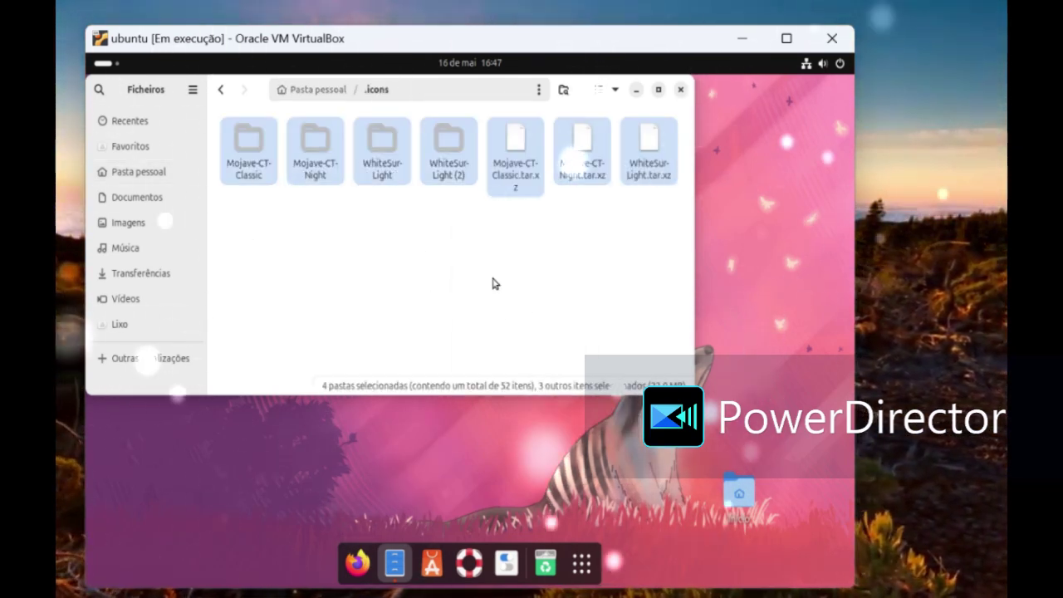
{"action": "left_click", "coordinate": [681, 89]}
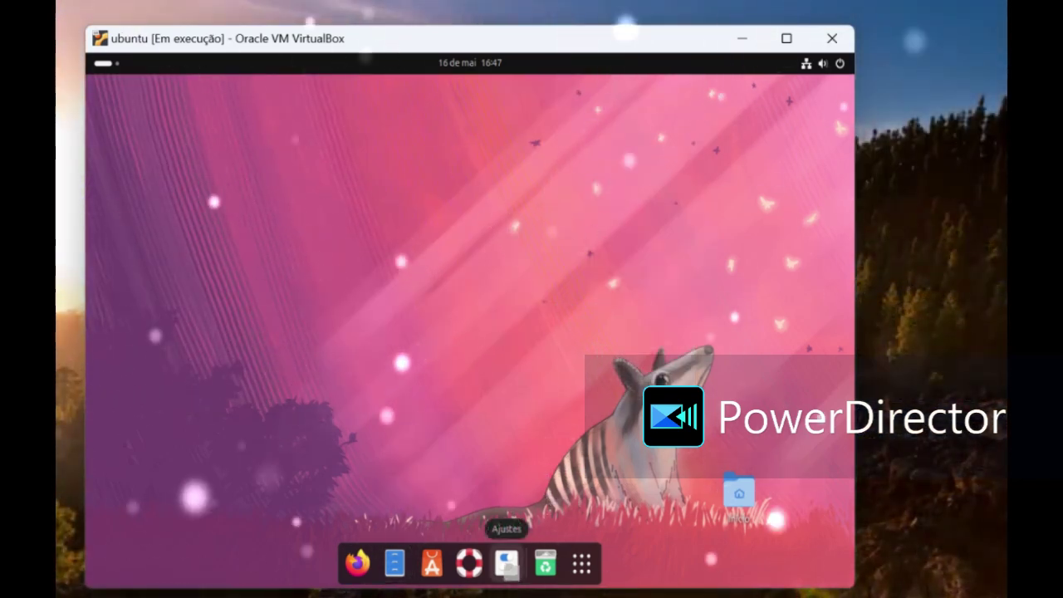
{"action": "left_click", "coordinate": [507, 565]}
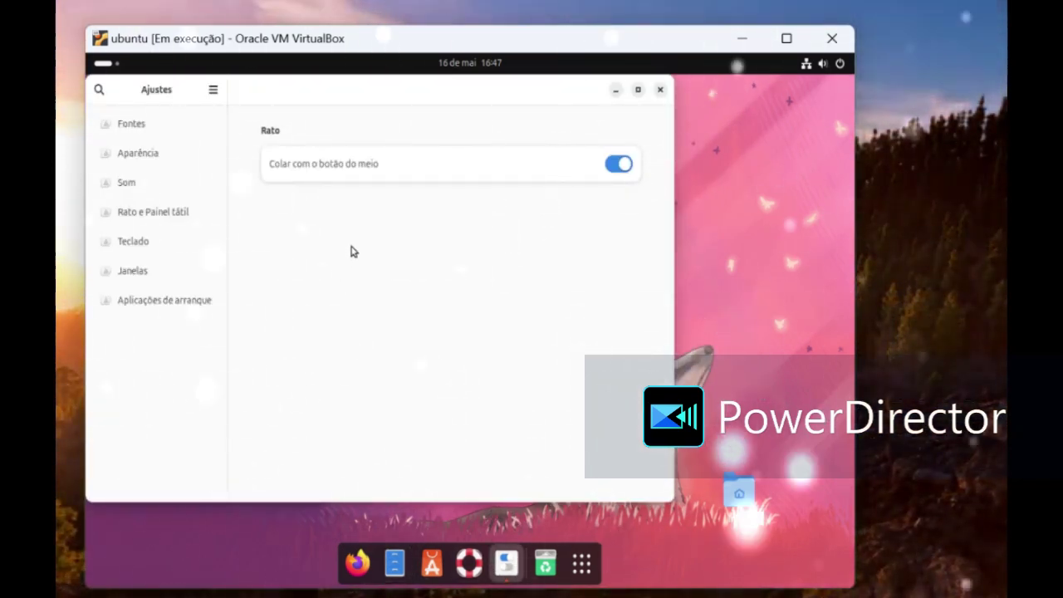
Step: In Aparência, set the cursor to Yaru and icons to Mojave-CT-Night, leaving legacy apps on WhiteSur-Light
{"action": "left_click", "coordinate": [133, 158]}
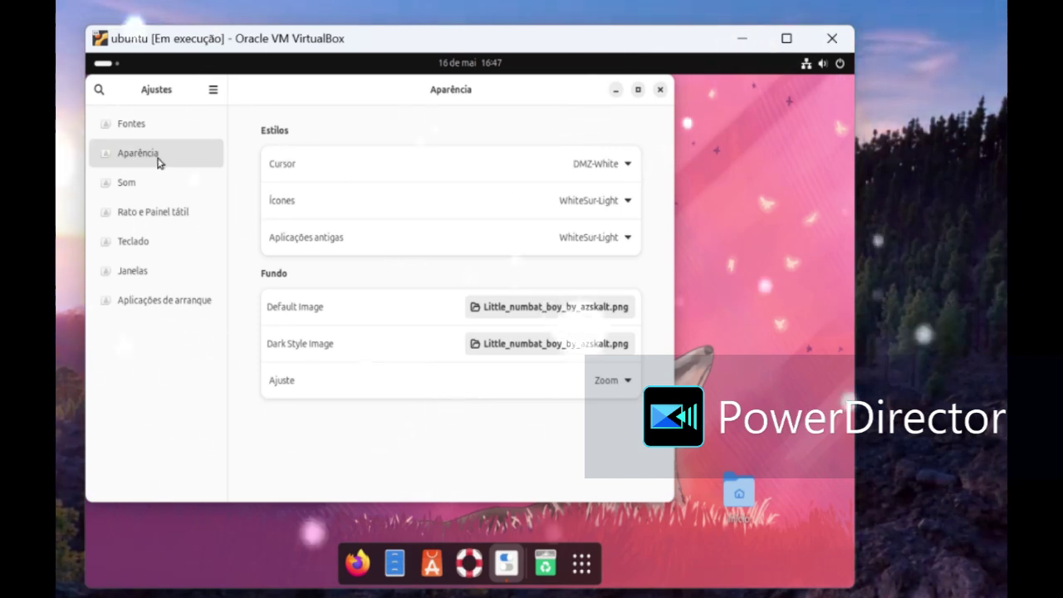
{"action": "left_click", "coordinate": [622, 170]}
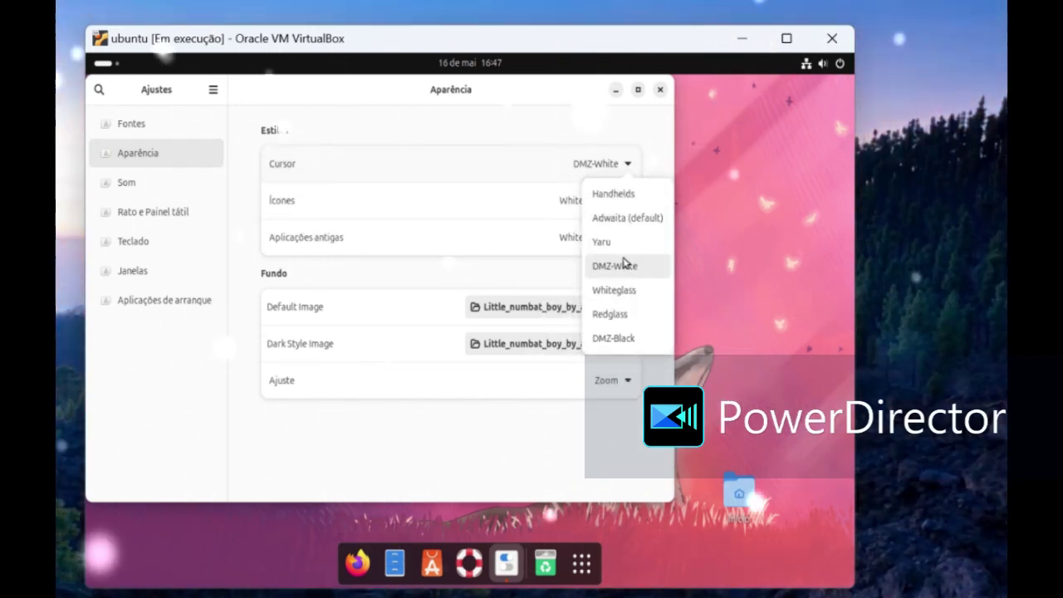
{"action": "left_click", "coordinate": [610, 241]}
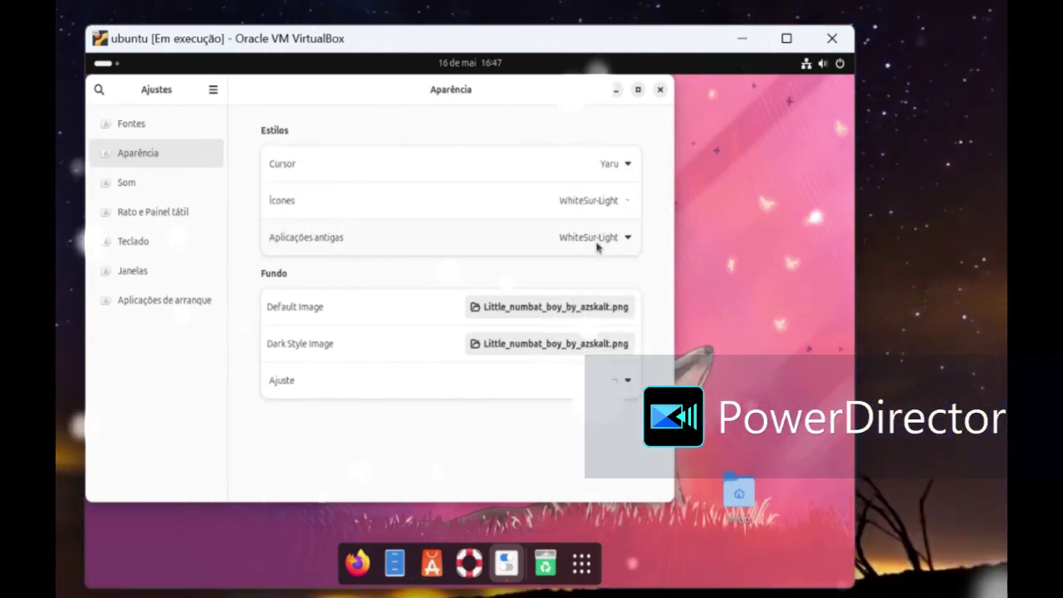
{"action": "left_click", "coordinate": [588, 210]}
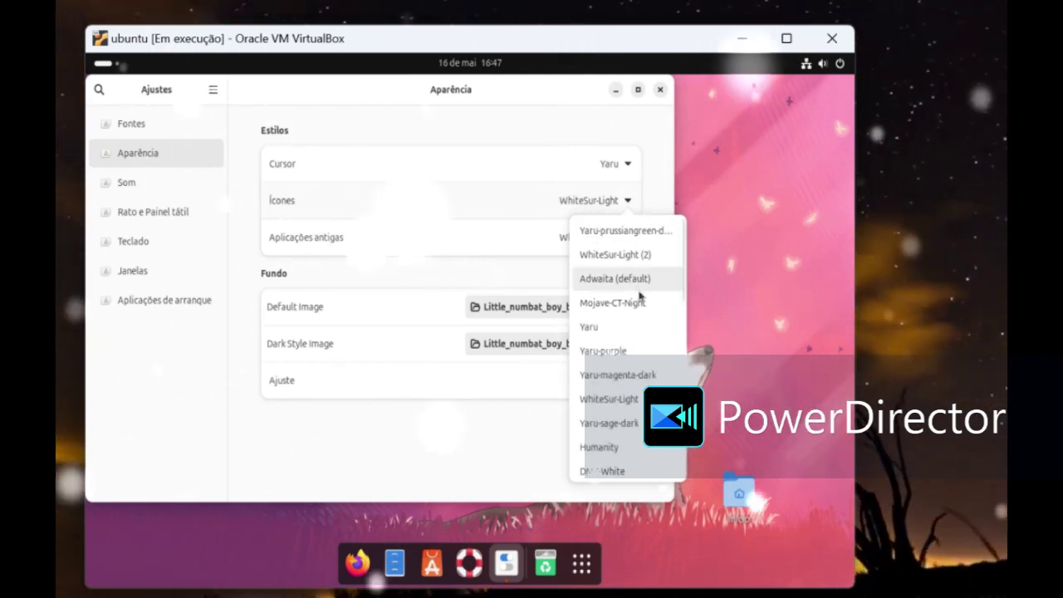
{"action": "left_click", "coordinate": [612, 302]}
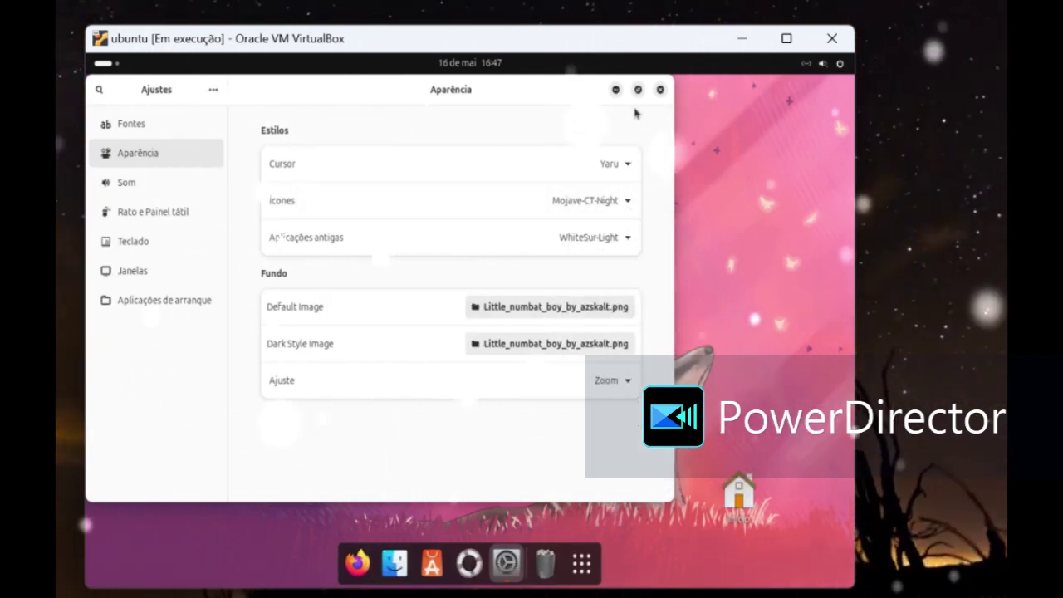
{"action": "left_click", "coordinate": [607, 170]}
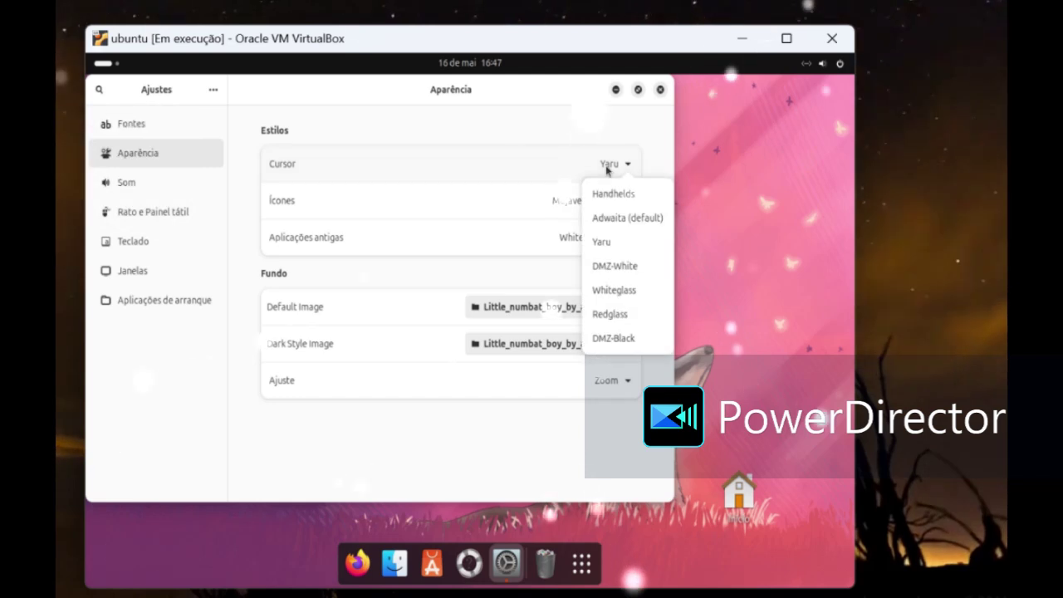
{"action": "left_click", "coordinate": [604, 179]}
{"action": "left_click", "coordinate": [597, 235]}
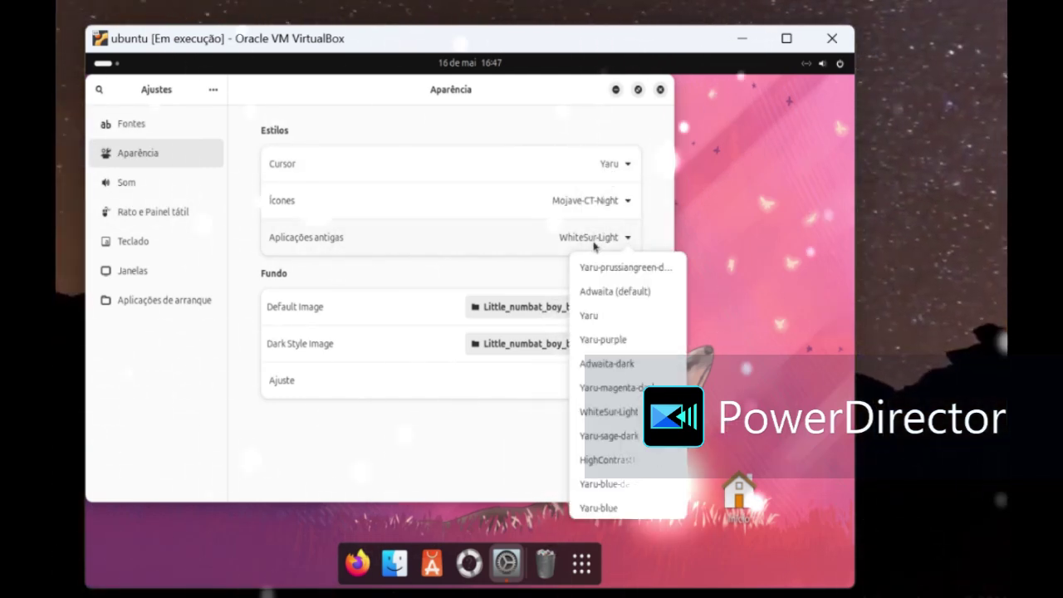